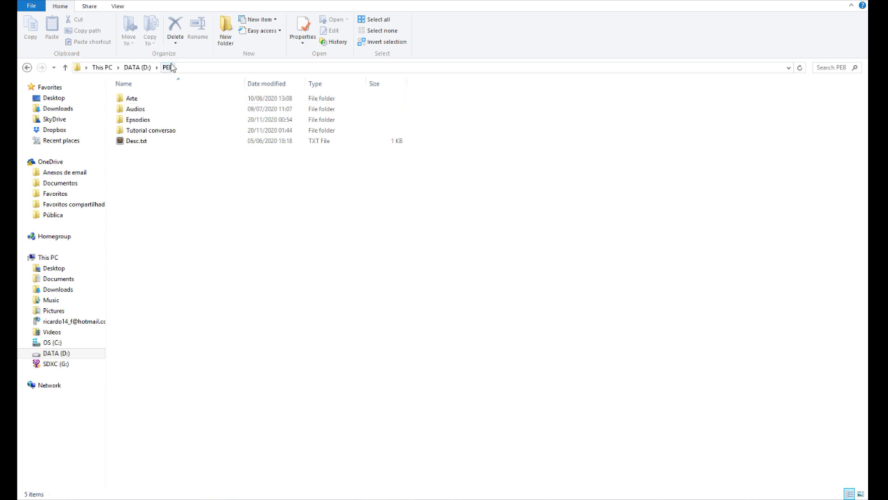
Step: Open the Ep5 folder inside the Epsodios folder of PEB
{"action": "left_click", "coordinate": [157, 119]}
{"action": "key", "text": "Return"}
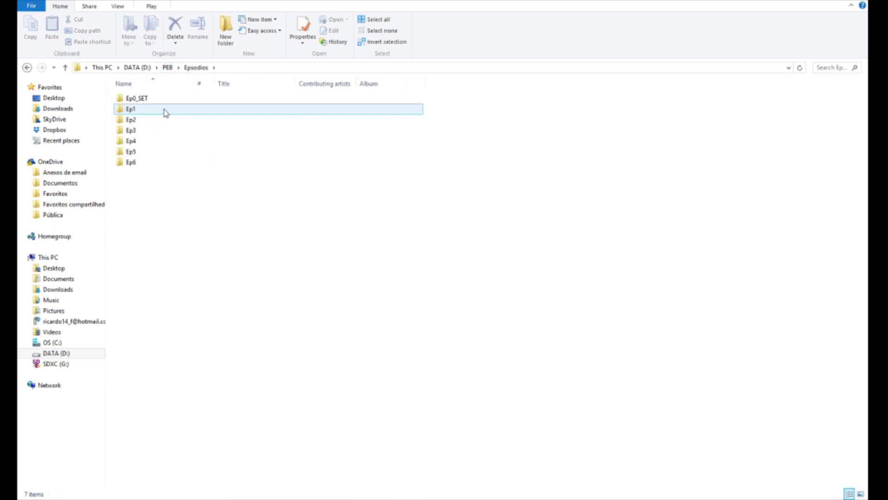
{"action": "key", "text": "BackSpace"}
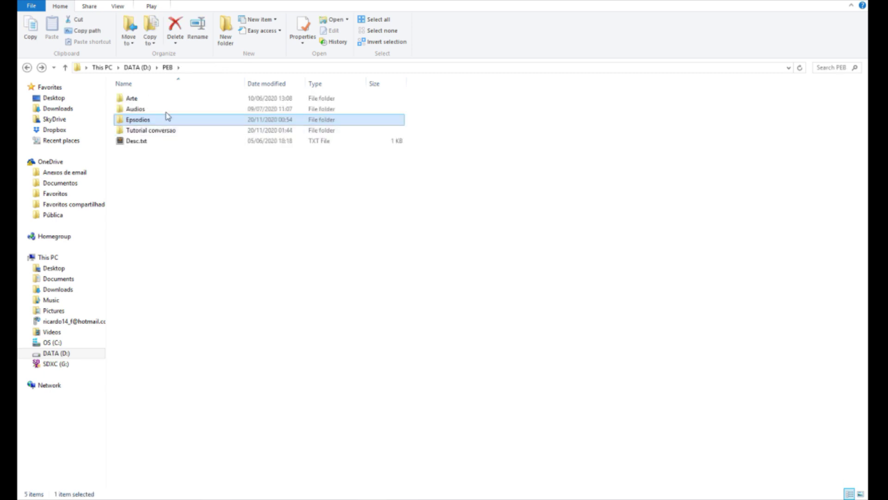
{"action": "key", "text": "Return"}
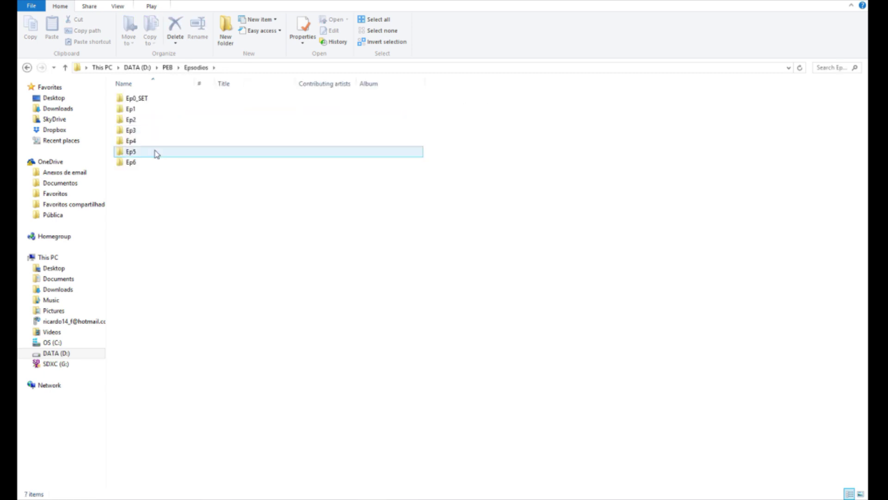
{"action": "left_click", "coordinate": [159, 153]}
{"action": "key", "text": "Return"}
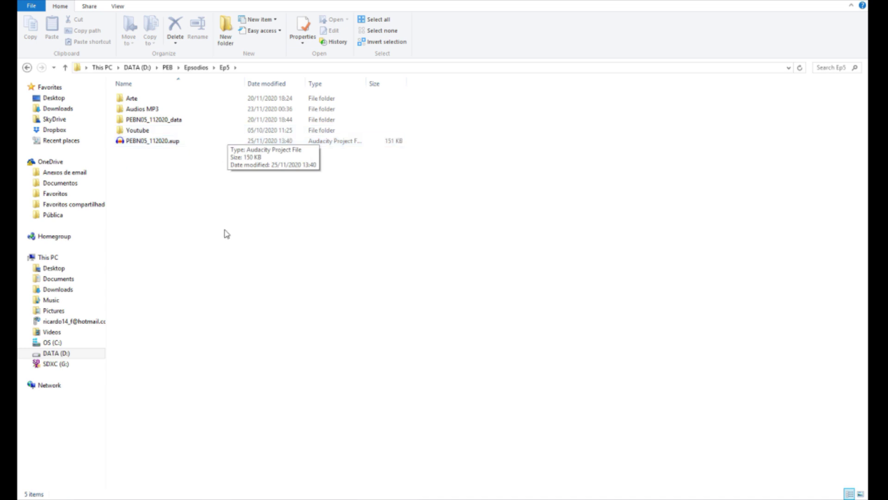
Step: Open the Audios MP3 folder of Ep5 and look over its recordings
{"action": "double_click", "coordinate": [183, 113]}
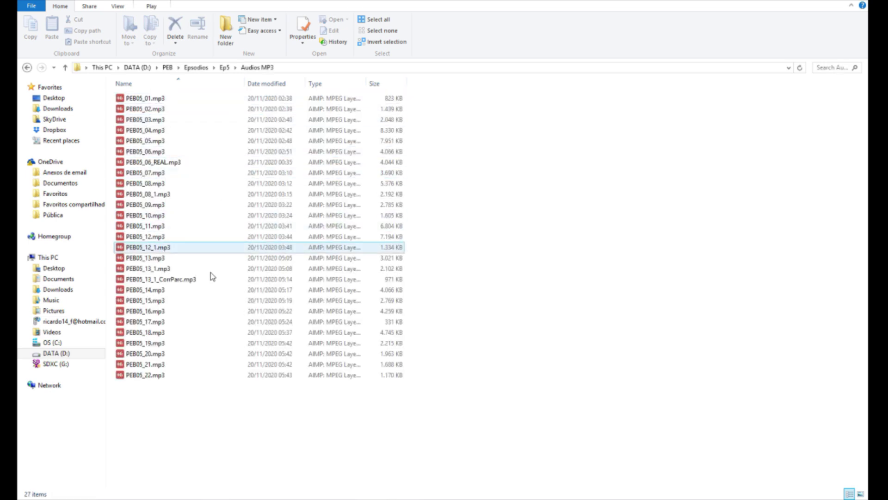
{"action": "left_click", "coordinate": [153, 103]}
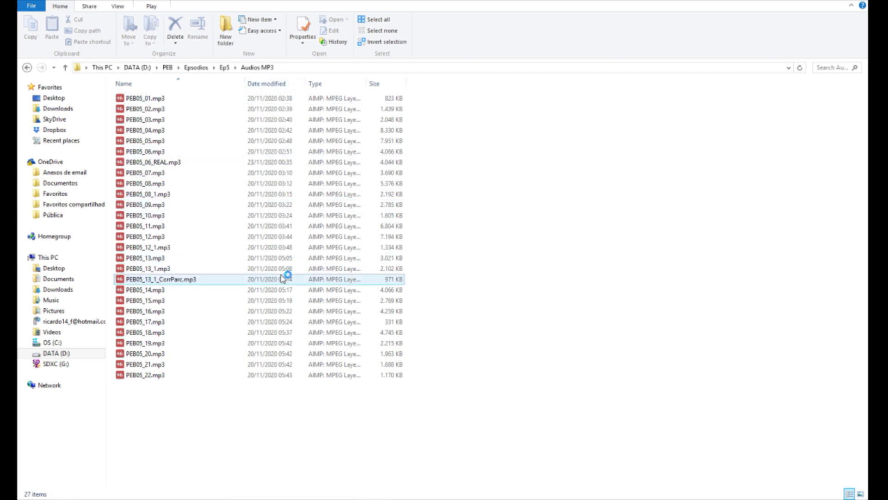
{"action": "key", "text": "alt+Left"}
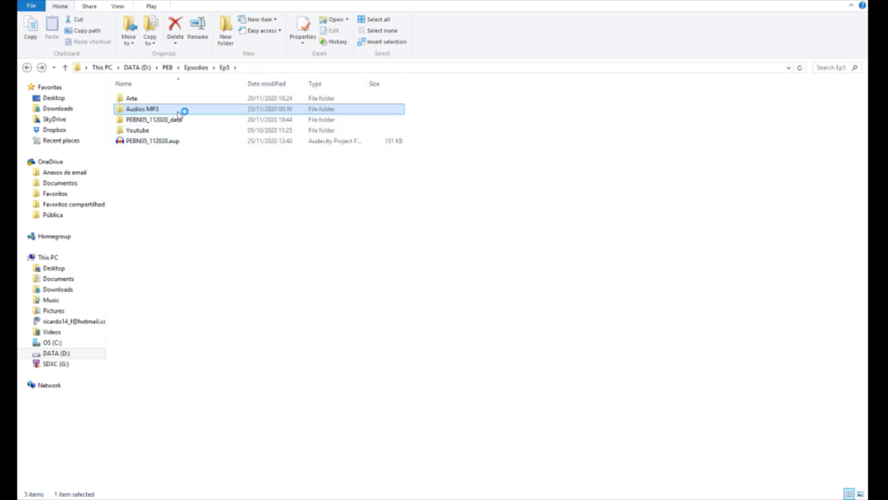
{"action": "double_click", "coordinate": [179, 114]}
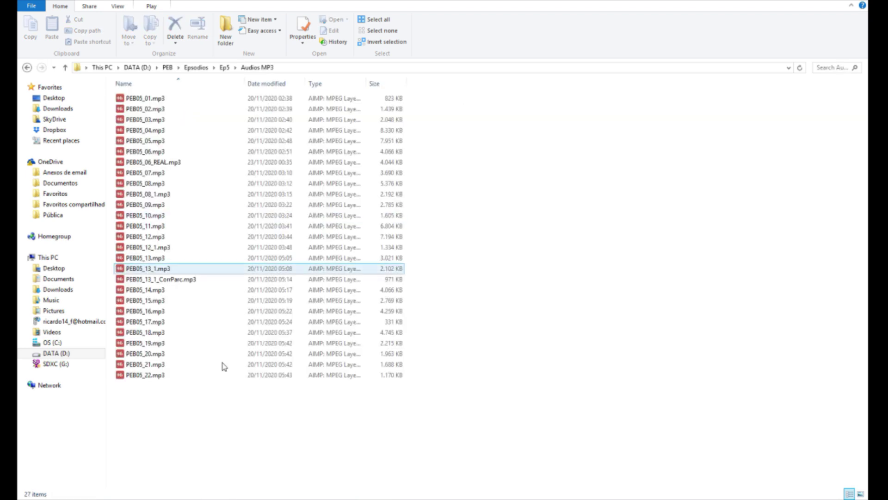
Step: Switch to Audacity and import Intro_PEB.mp3 from the Audios folder of PEB
{"action": "left_click", "coordinate": [215, 497]}
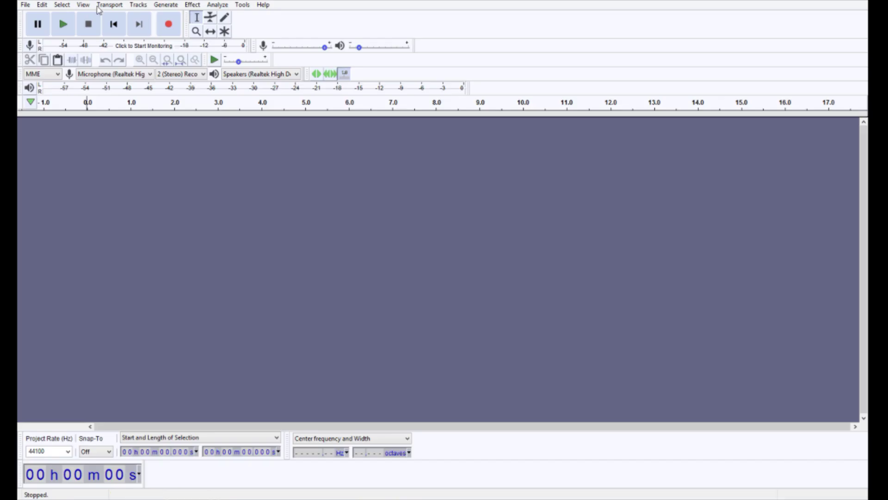
{"action": "left_click", "coordinate": [25, 6]}
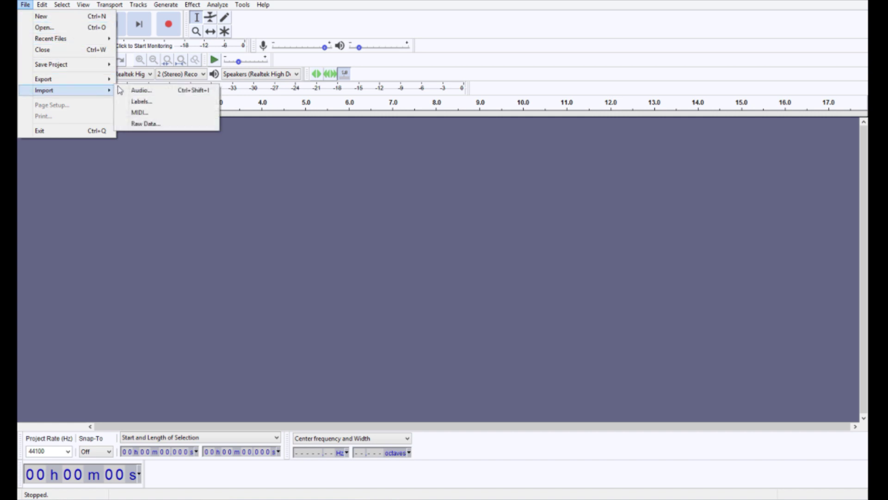
{"action": "left_click", "coordinate": [280, 129]}
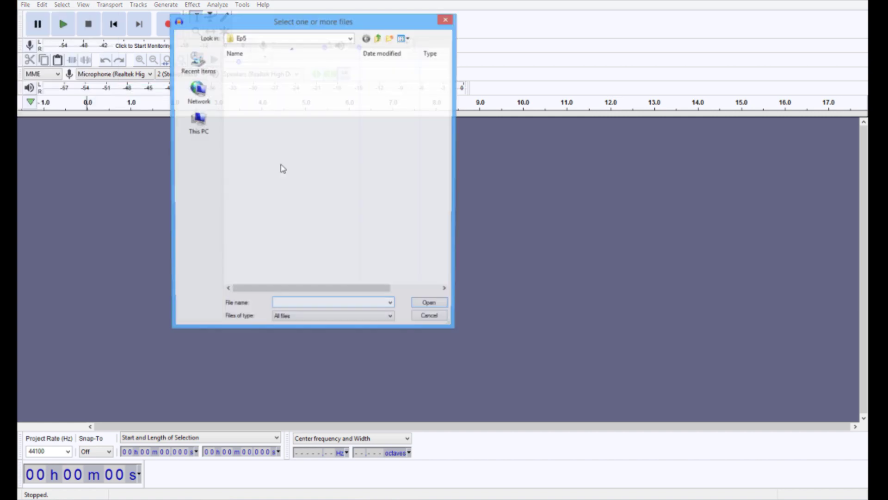
{"action": "left_click", "coordinate": [378, 38]}
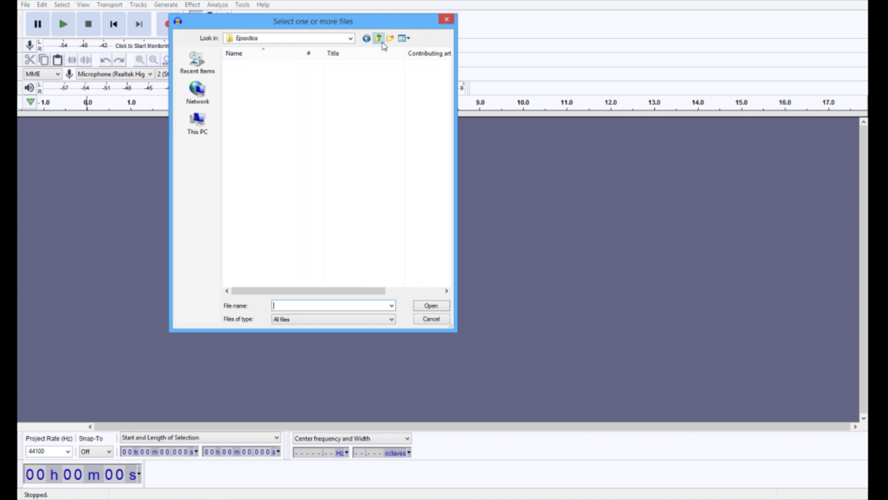
{"action": "left_click", "coordinate": [379, 38]}
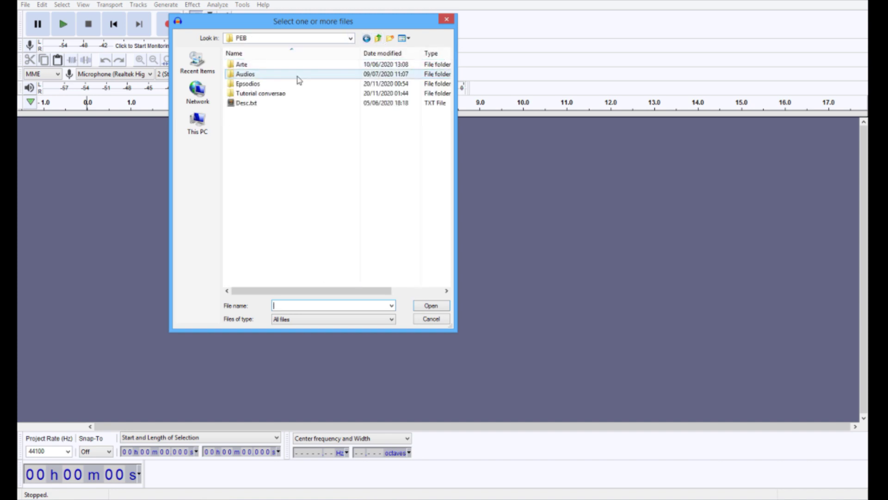
{"action": "double_click", "coordinate": [299, 75]}
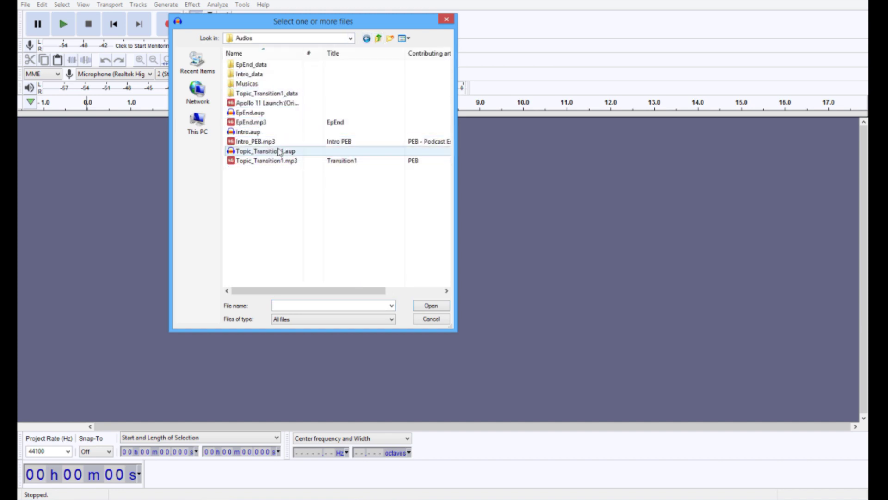
{"action": "double_click", "coordinate": [279, 143]}
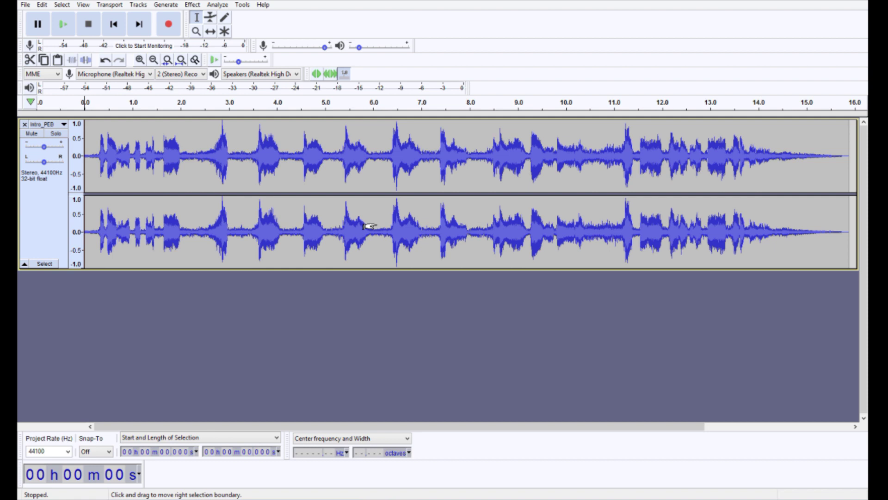
Step: Examine the intro track's waveform at several zoom levels, from the whole clip down to its end
{"action": "key", "text": "ctrl+3"}
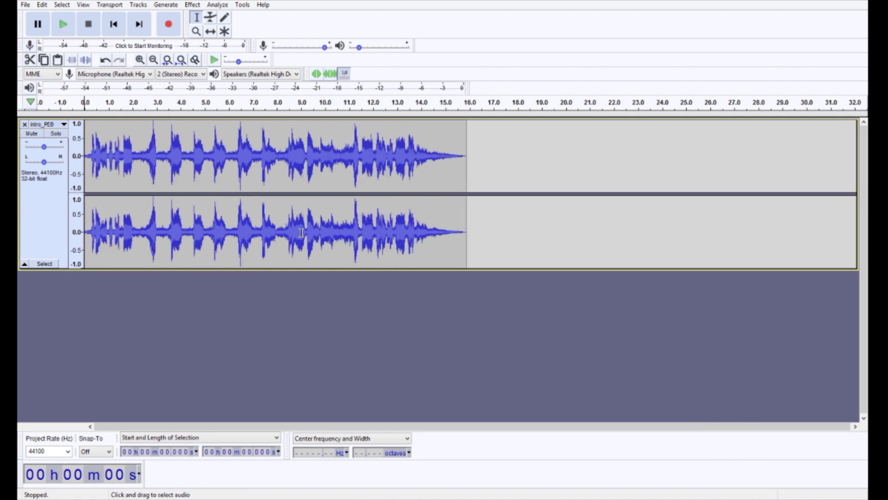
{"action": "scroll", "coordinate": [290, 234], "scroll_direction": "down", "scroll_amount": 1, "text": "ctrl"}
{"action": "scroll", "coordinate": [290, 234], "scroll_direction": "up", "scroll_amount": 2, "text": "ctrl"}
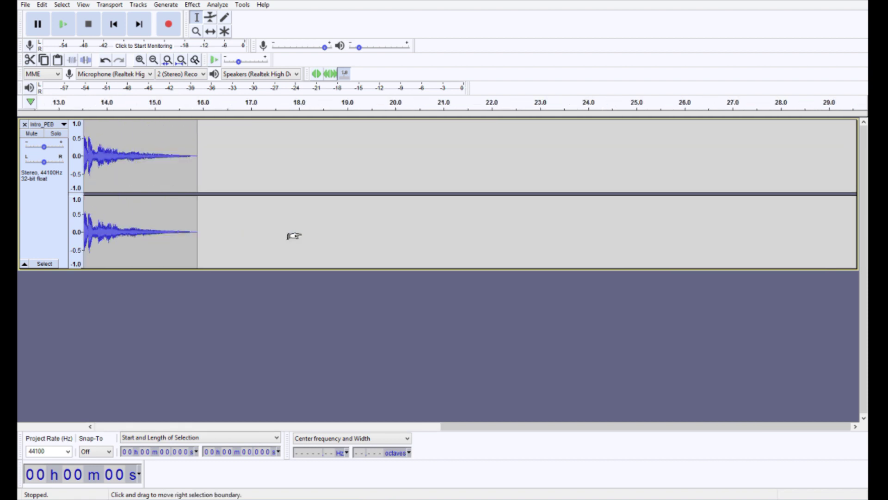
{"action": "scroll", "coordinate": [287, 234], "scroll_direction": "up", "scroll_amount": 1, "text": "ctrl"}
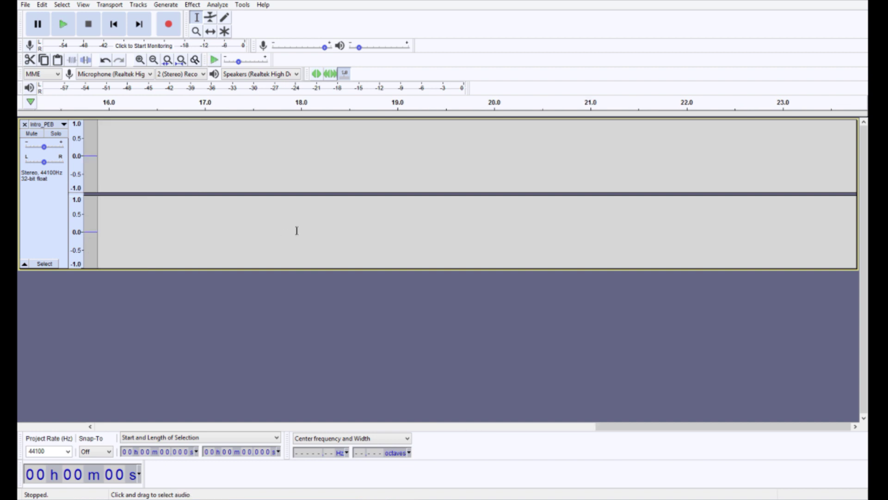
{"action": "scroll", "coordinate": [289, 234], "scroll_direction": "down", "scroll_amount": 4, "text": "ctrl"}
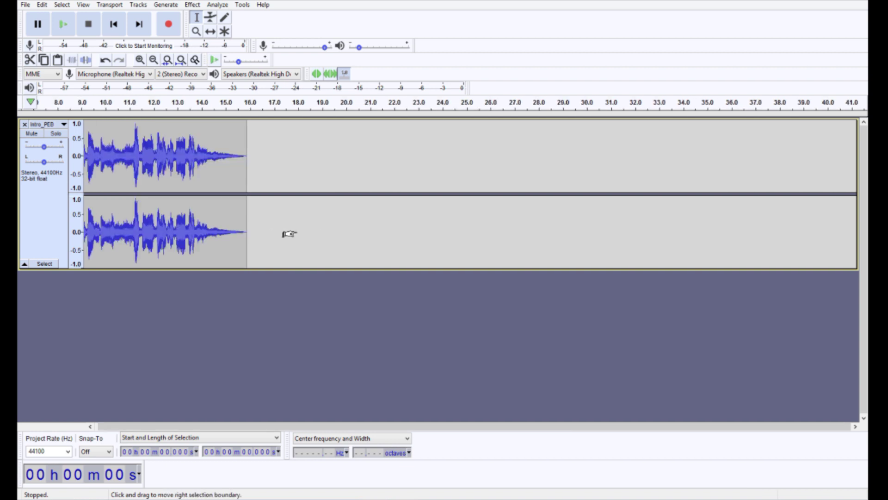
{"action": "scroll", "coordinate": [290, 234], "scroll_direction": "down", "scroll_amount": 2, "text": "ctrl"}
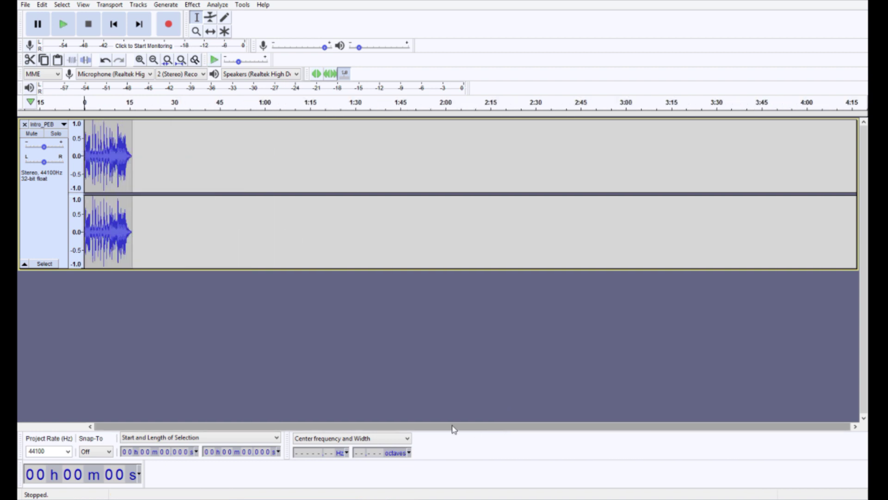
{"action": "scroll", "coordinate": [92, 218], "scroll_direction": "up", "scroll_amount": 4, "text": "ctrl"}
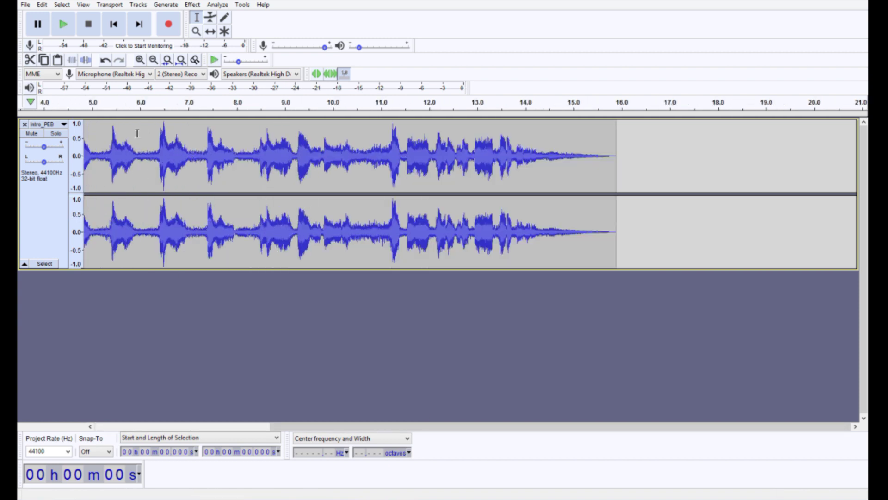
Step: Play the intro track from the start with the system volume slightly lowered, and pause it before the end
{"action": "left_click", "coordinate": [64, 32]}
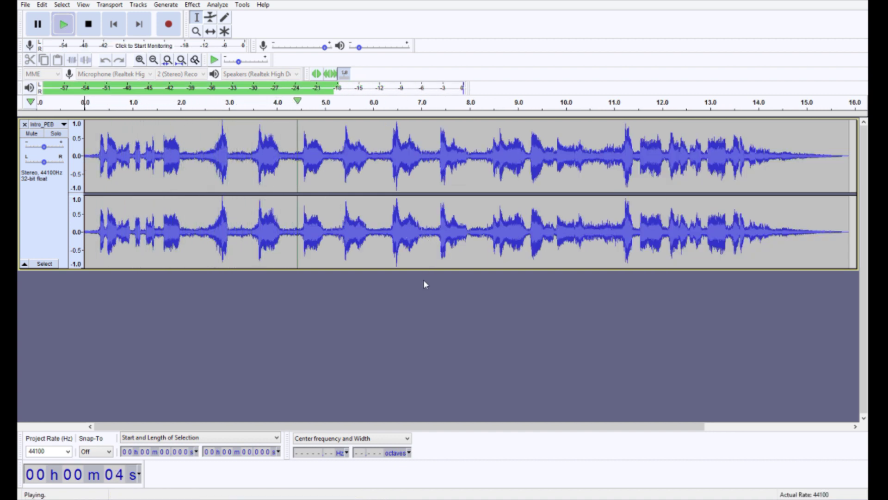
{"action": "left_click", "coordinate": [759, 498]}
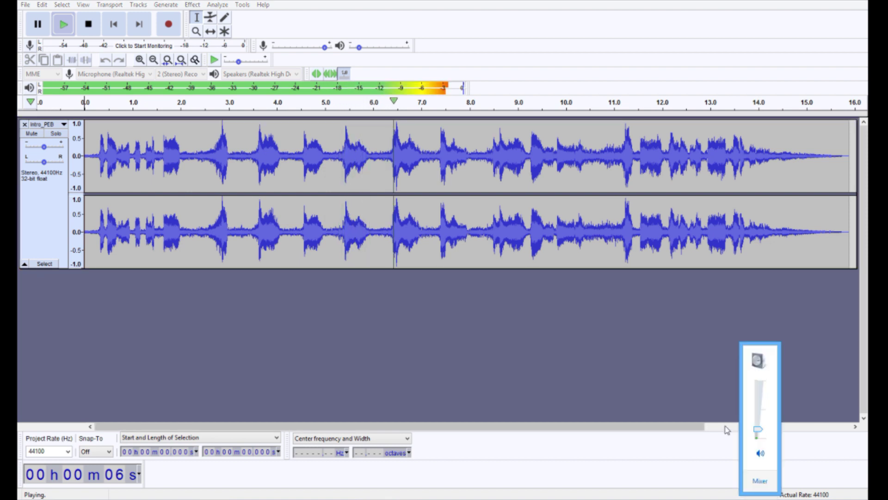
{"action": "left_click", "coordinate": [647, 330]}
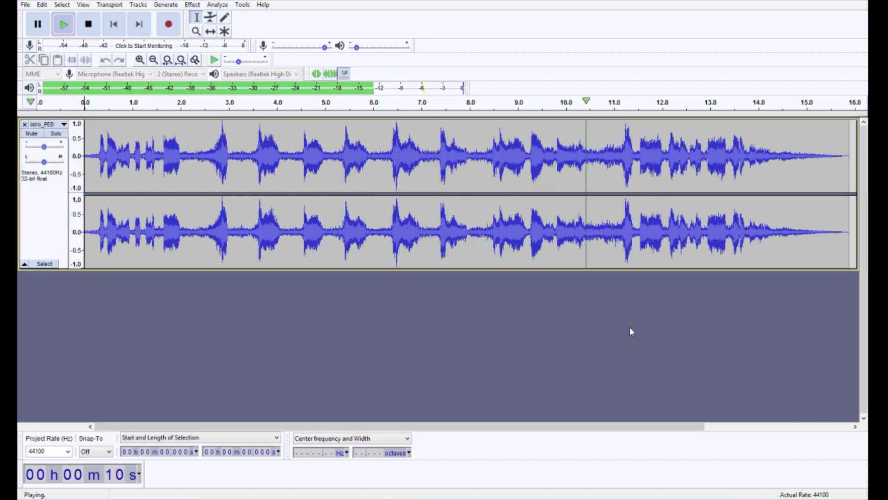
{"action": "left_click", "coordinate": [32, 35]}
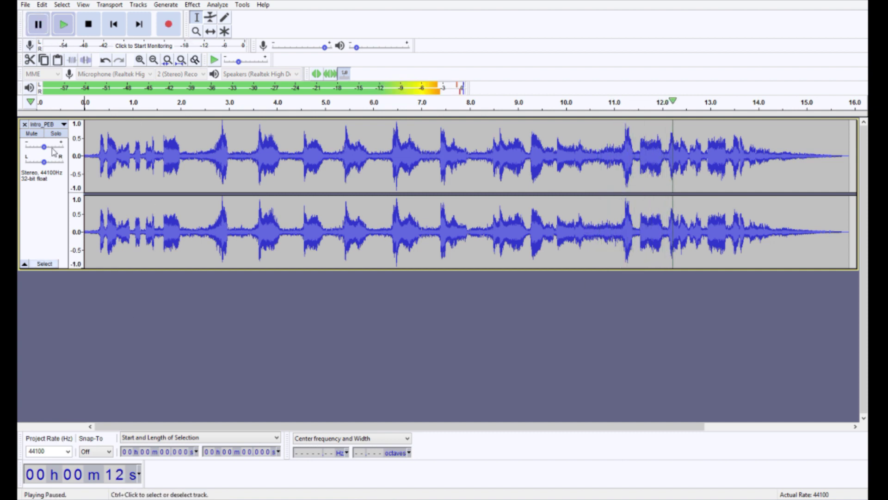
{"action": "scroll", "coordinate": [554, 192], "scroll_direction": "down", "scroll_amount": 2}
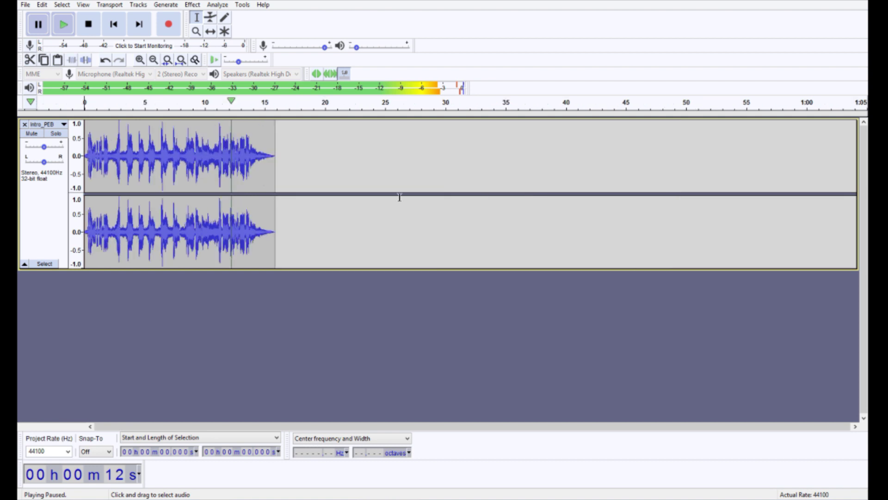
{"action": "scroll", "coordinate": [315, 200], "scroll_direction": "up", "scroll_amount": 1}
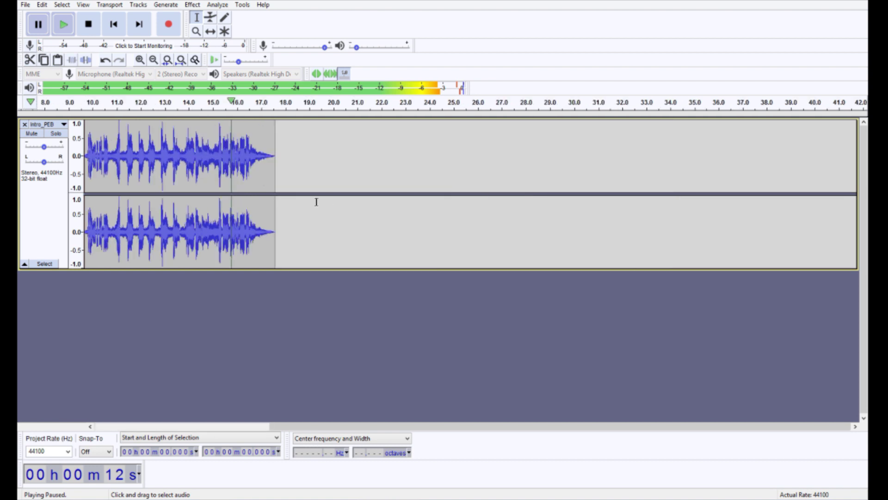
{"action": "left_click", "coordinate": [25, 4]}
{"action": "mouse_move", "coordinate": [99, 90]}
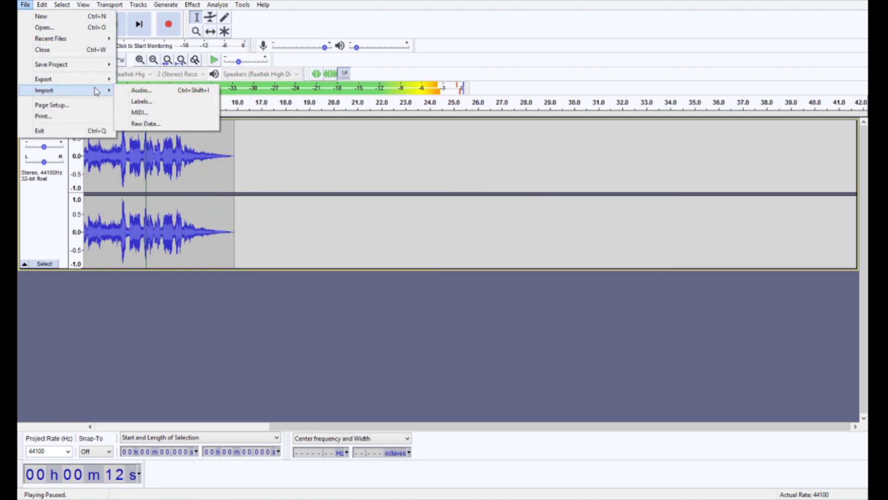
{"action": "left_click", "coordinate": [138, 90]}
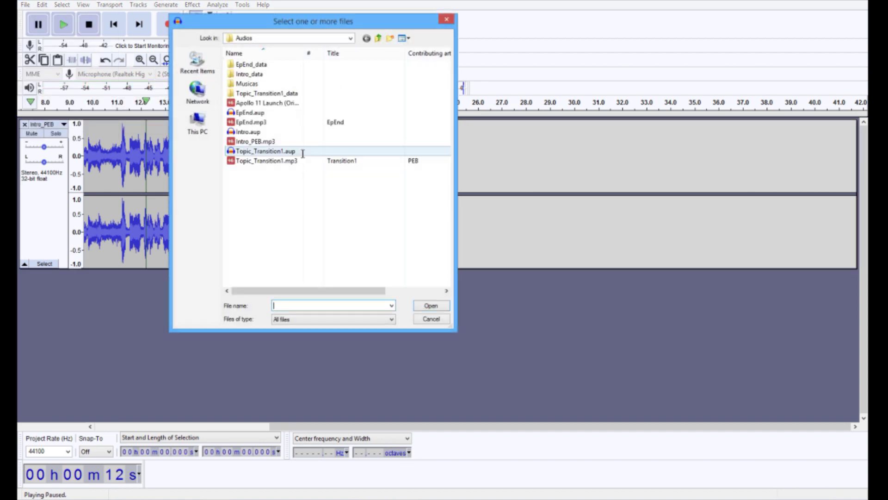
{"action": "left_click", "coordinate": [378, 39]}
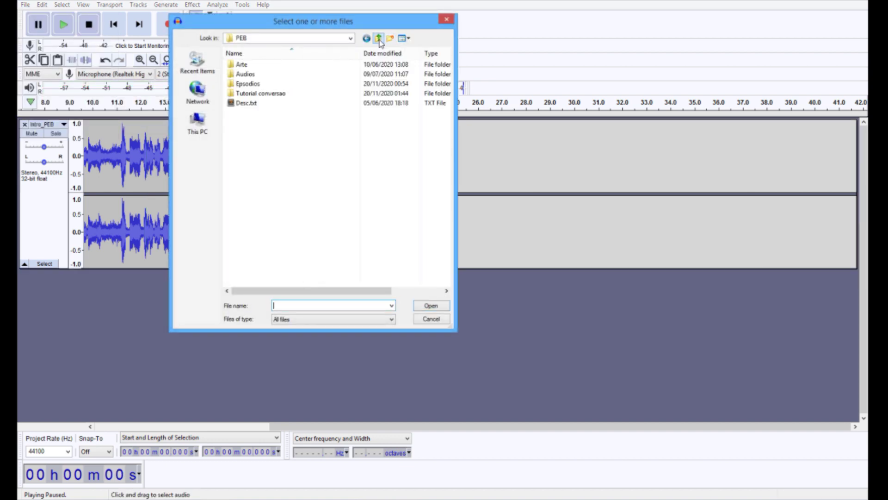
{"action": "left_click", "coordinate": [379, 39]}
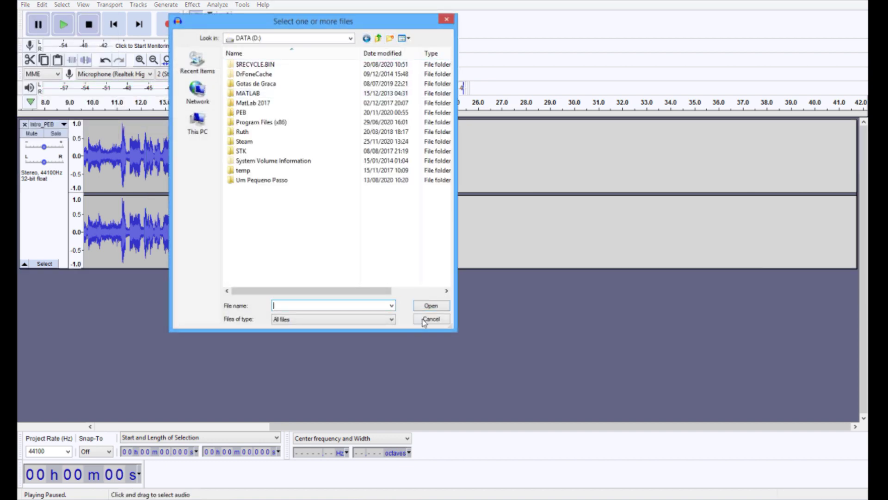
{"action": "left_click", "coordinate": [429, 318]}
Step: Import PEB05_01.mp3 from the Audios MP3 folder of Ep5 as a new track below the intro
{"action": "left_click", "coordinate": [25, 5]}
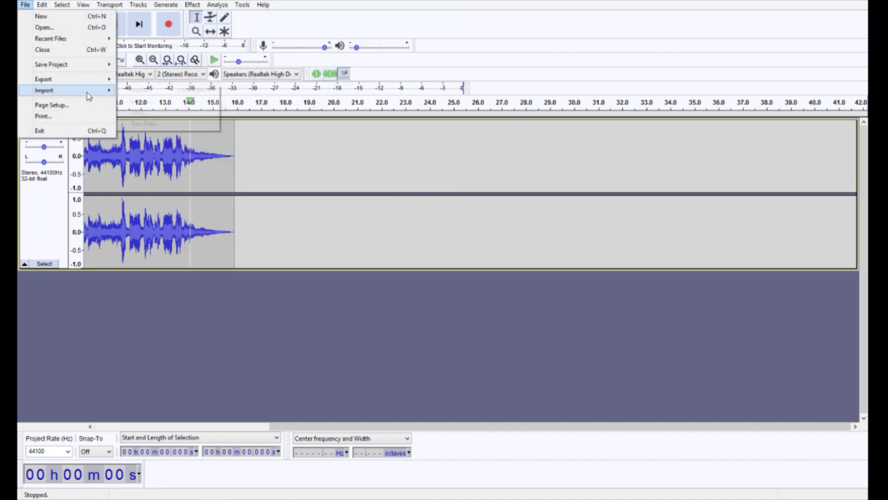
{"action": "mouse_move", "coordinate": [87, 92]}
{"action": "left_click", "coordinate": [135, 91]}
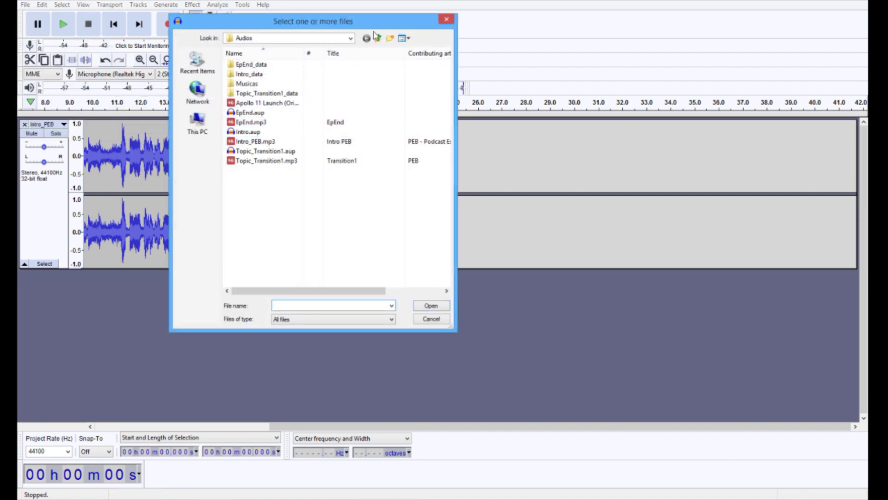
{"action": "left_click", "coordinate": [378, 39]}
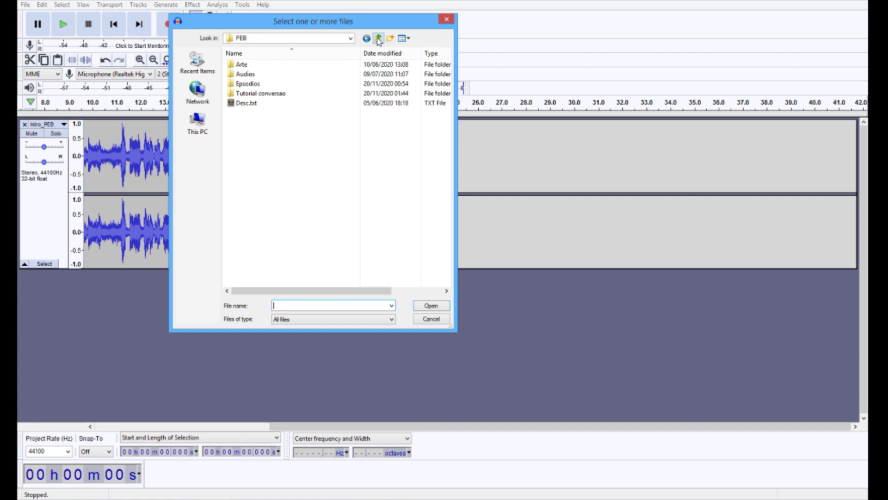
{"action": "double_click", "coordinate": [289, 84]}
{"action": "double_click", "coordinate": [275, 113]}
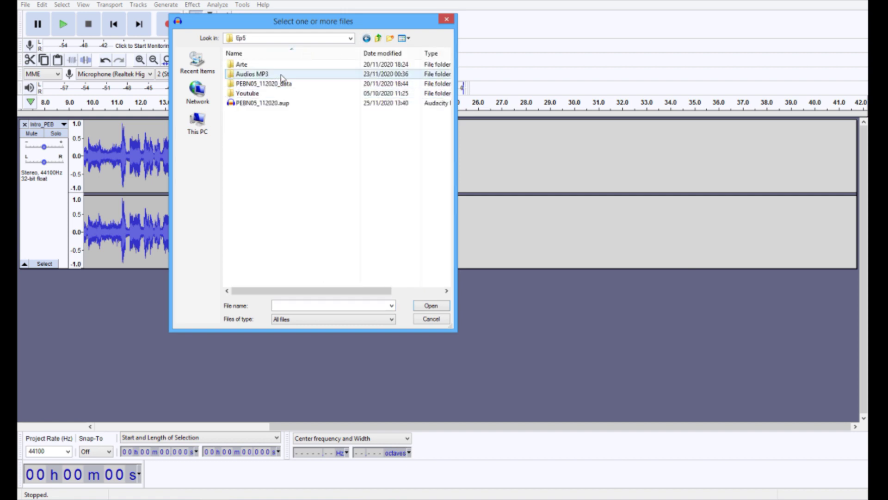
{"action": "double_click", "coordinate": [271, 74]}
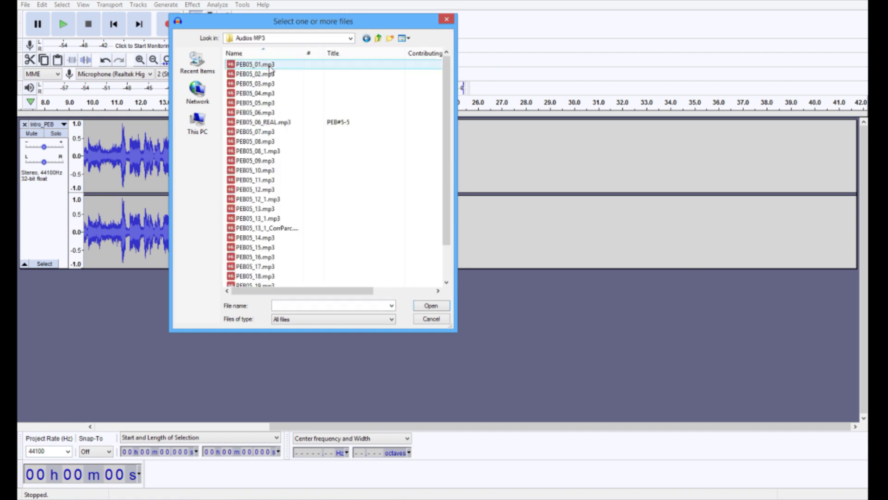
{"action": "double_click", "coordinate": [270, 66]}
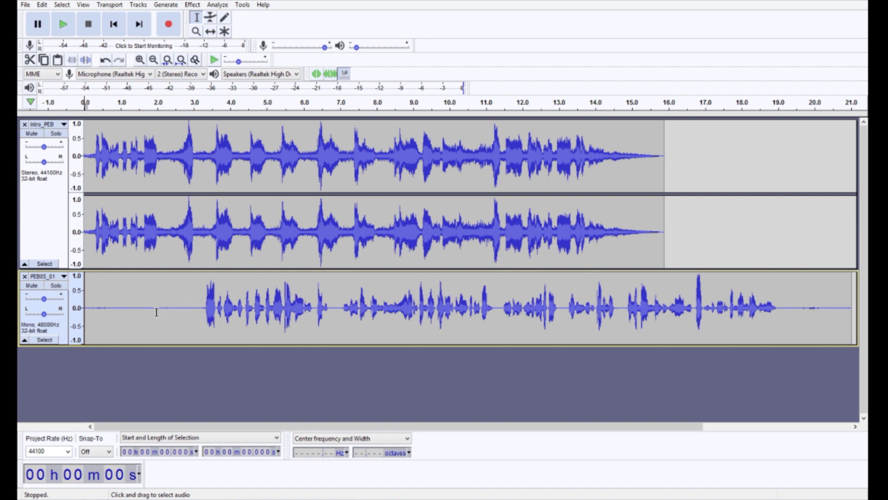
Step: Try selecting about one second of the silence before the speech in the PEB05_01 track, and clear the selection
{"action": "key", "text": "F5"}
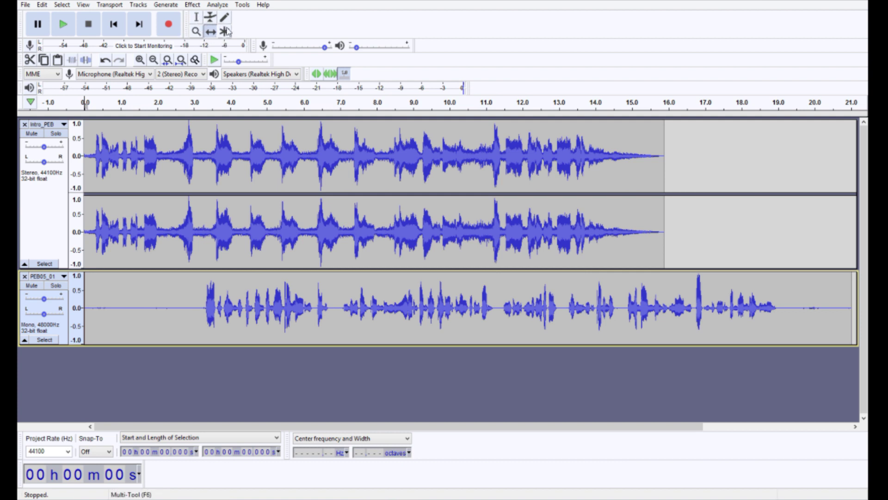
{"action": "left_click", "coordinate": [196, 20]}
{"action": "left_click_drag", "start_coordinate": [180, 306], "coordinate": [146, 307]}
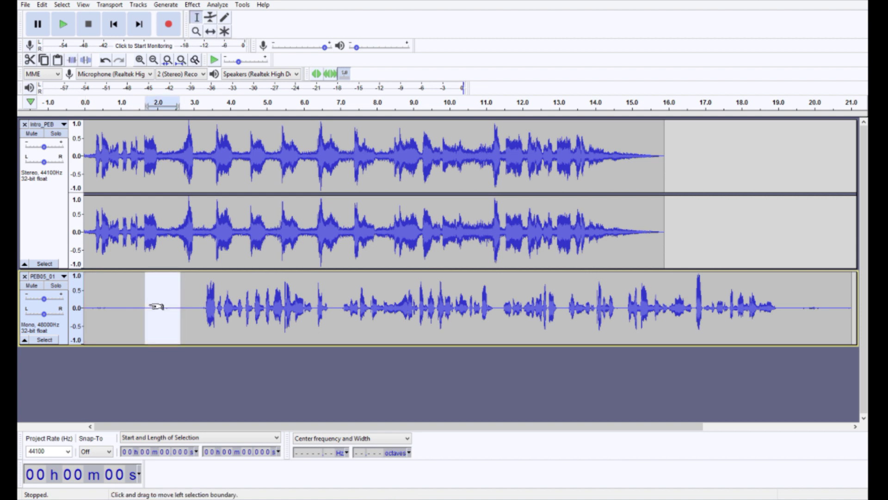
{"action": "left_click_drag", "start_coordinate": [223, 306], "coordinate": [197, 306]}
{"action": "left_click", "coordinate": [156, 306]}
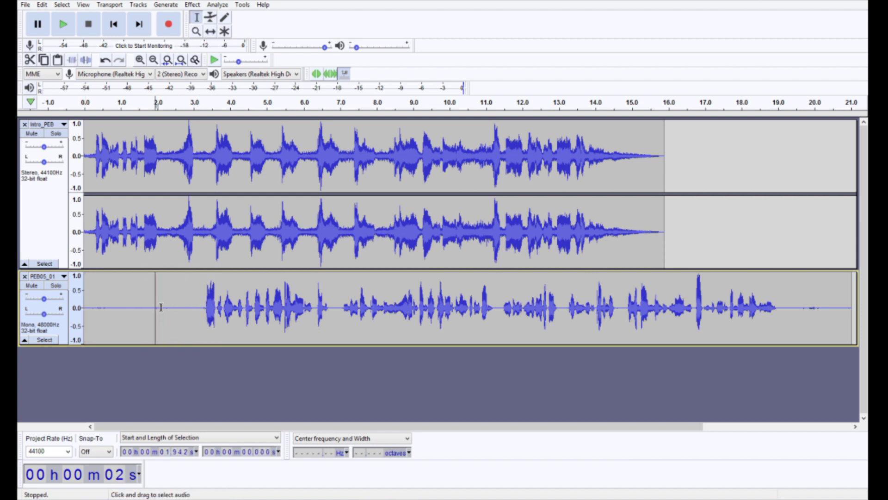
Step: Add an envelope control point at about 3.5 s in the PEB05_01 track and return to the Selection tool
{"action": "left_click", "coordinate": [211, 18]}
{"action": "left_click_drag", "start_coordinate": [211, 279], "coordinate": [213, 264]}
{"action": "key", "text": "F1"}
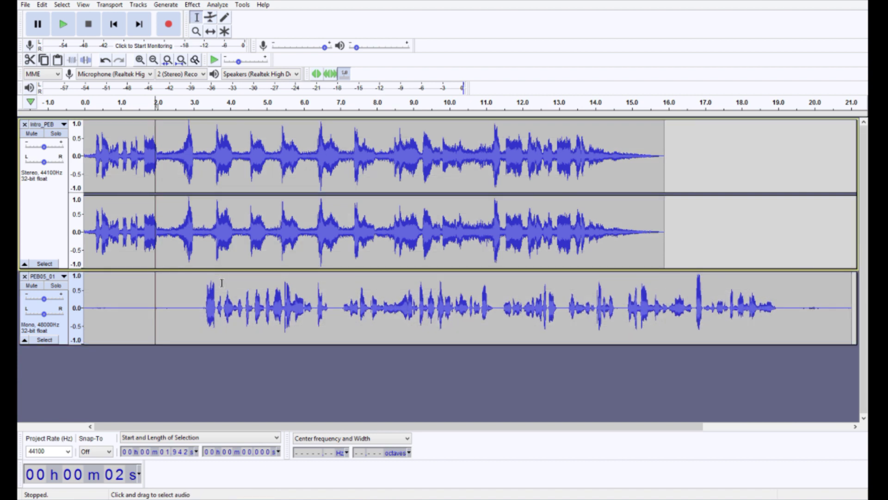
{"action": "key", "text": "F2"}
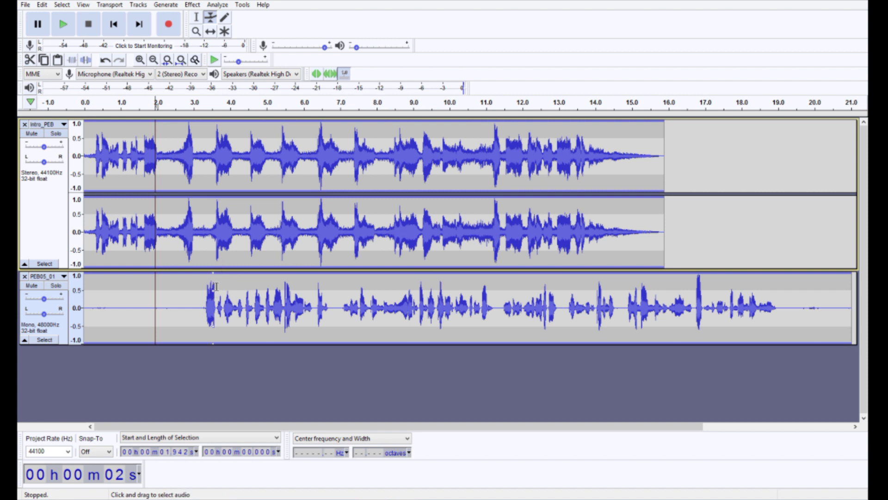
{"action": "key", "text": "F1"}
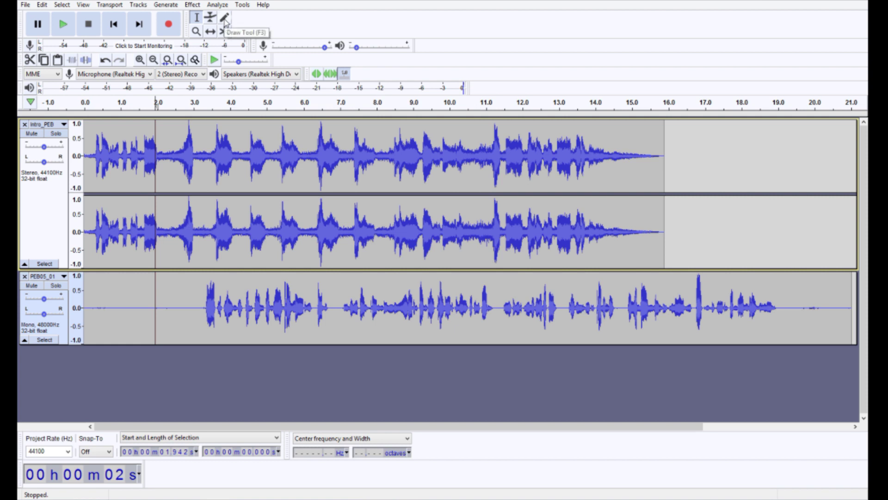
Step: Try switching between the Zoom, Draw, Envelope, Time Shift and Selection tools over the PEB05_01 track
{"action": "left_click", "coordinate": [196, 31]}
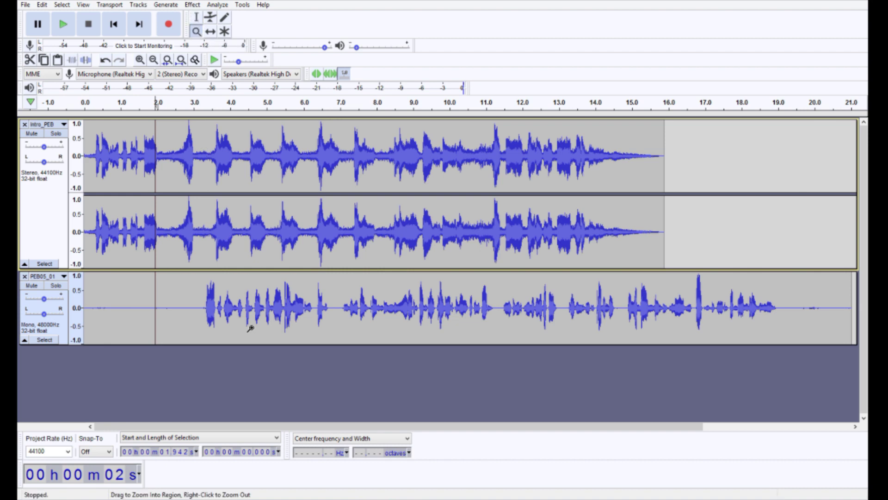
{"action": "left_click", "coordinate": [250, 307]}
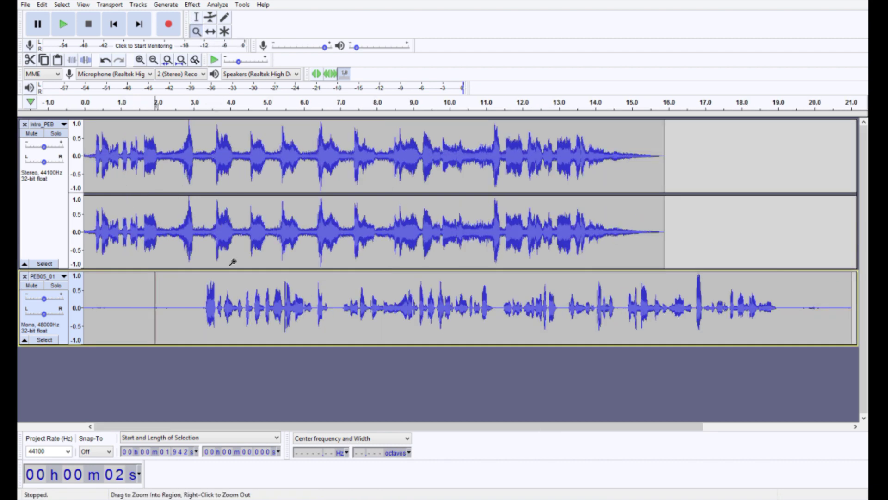
{"action": "left_click", "coordinate": [196, 17]}
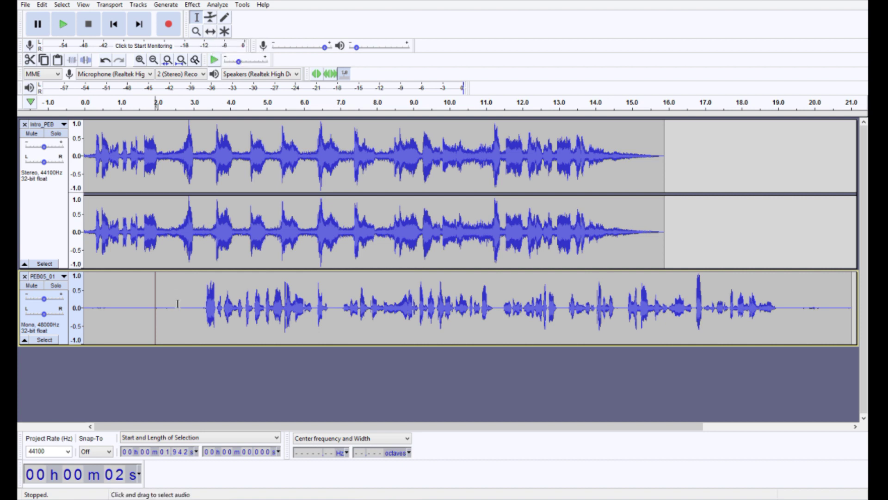
{"action": "key", "text": "F3"}
{"action": "key", "text": "F2"}
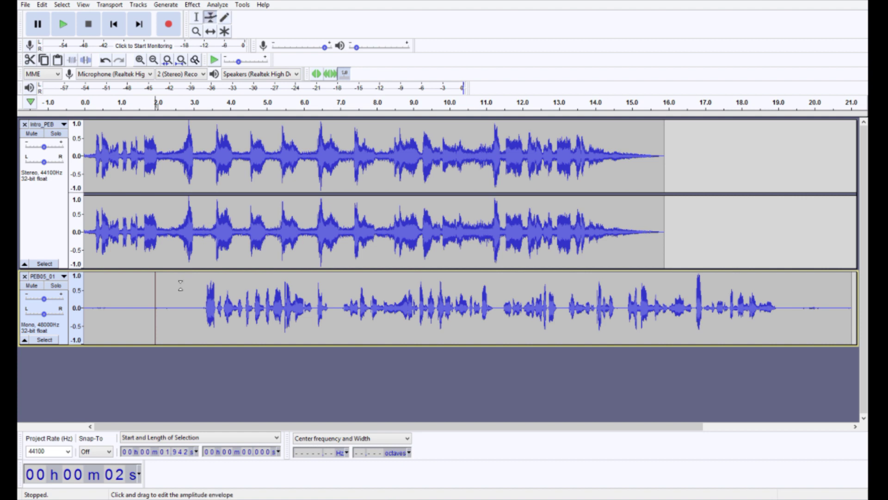
{"action": "key", "text": "F1"}
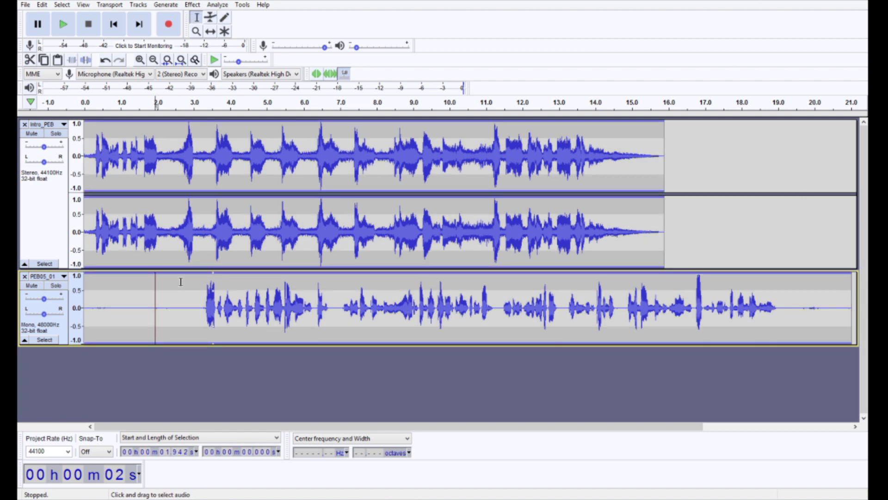
{"action": "mouse_move", "coordinate": [173, 290]}
{"action": "left_mouse_down"}
{"action": "mouse_move", "coordinate": [181, 290]}
{"action": "mouse_move", "coordinate": [173, 289]}
{"action": "left_mouse_up"}
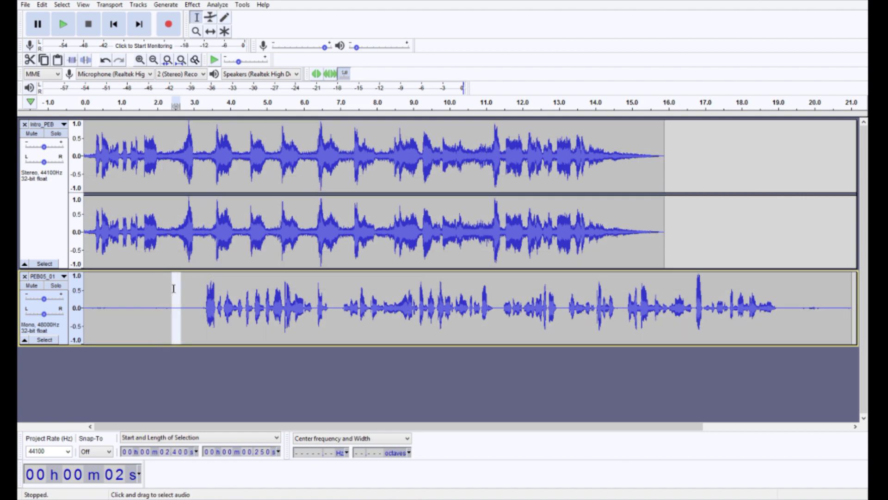
{"action": "key", "text": "F5"}
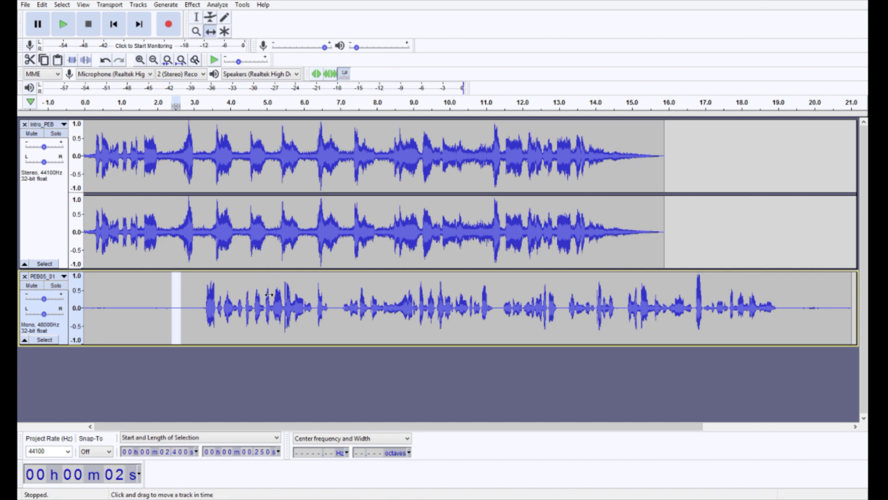
{"action": "key", "text": "F1"}
{"action": "left_click", "coordinate": [203, 302]}
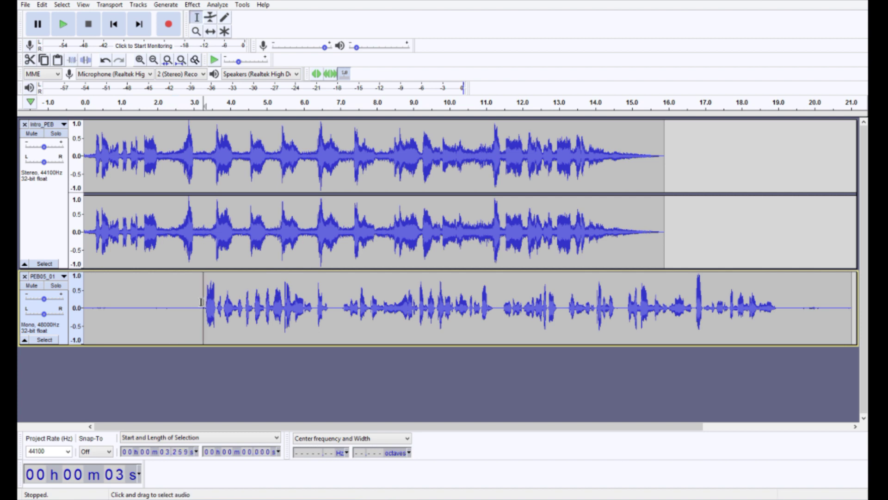
Step: Shift the PEB05_01 clip along the timeline so it starts at about 14.2 s, overlapping the end of the intro
{"action": "key", "text": "F5"}
{"action": "left_click_drag", "start_coordinate": [123, 307], "coordinate": [642, 294]}
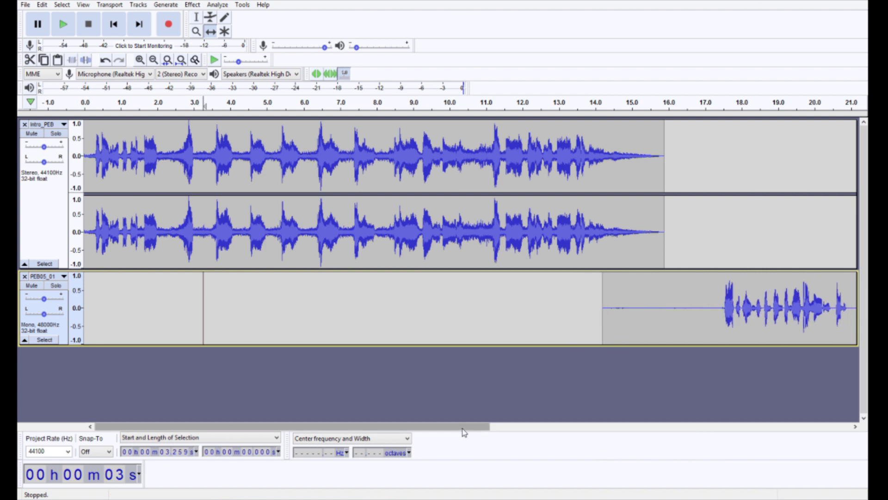
{"action": "left_click_drag", "start_coordinate": [509, 430], "coordinate": [557, 427]}
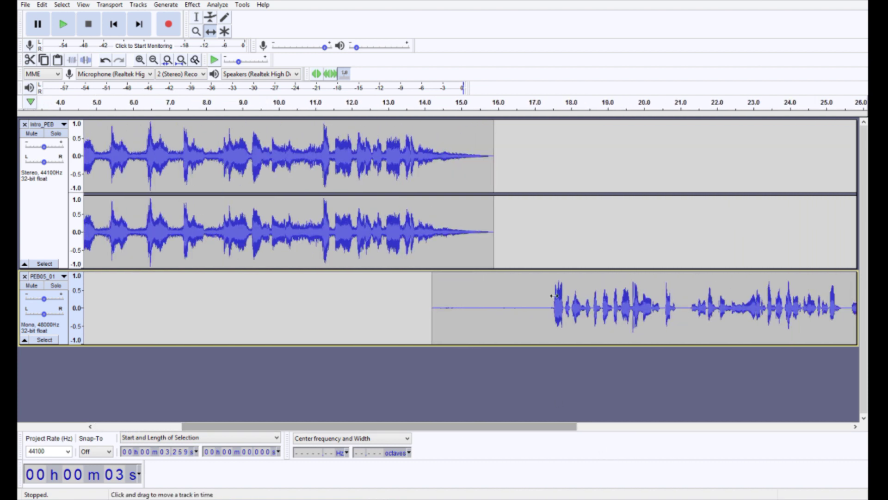
Step: Capture a Noise Reduction profile from about 0.35 s of silence just before the speech in PEB05_01
{"action": "key", "text": "F1"}
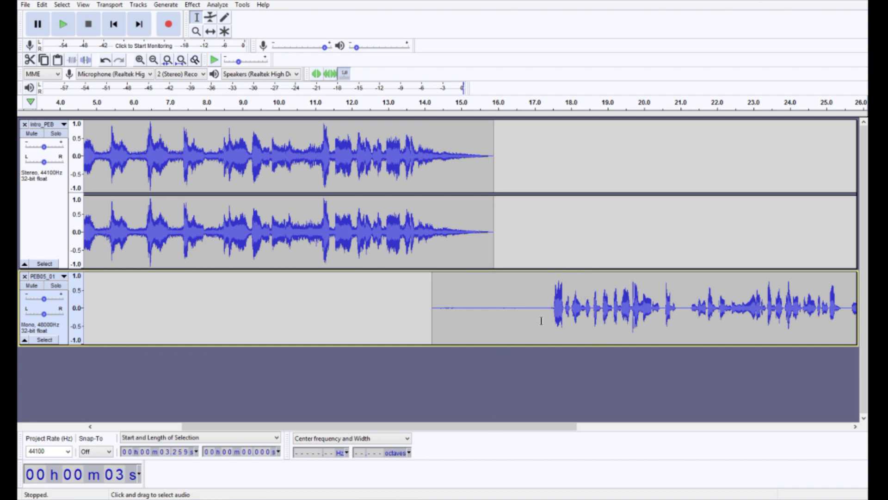
{"action": "left_click_drag", "start_coordinate": [539, 319], "coordinate": [528, 318]}
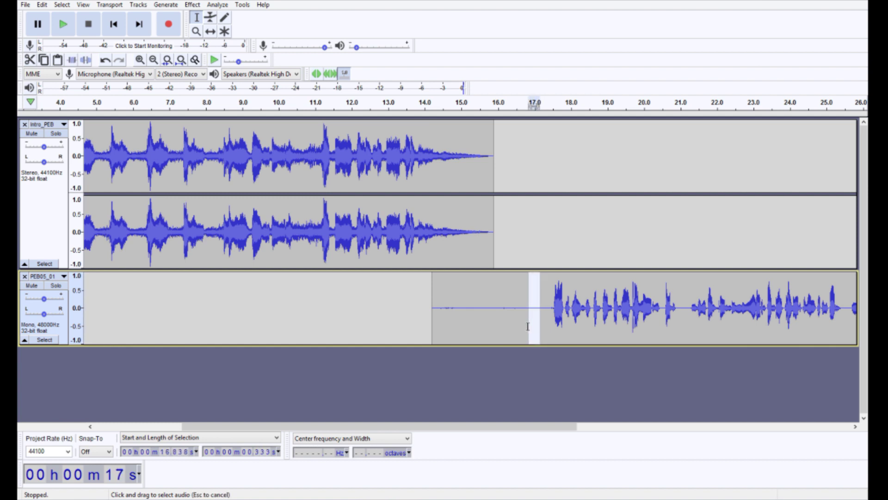
{"action": "left_click", "coordinate": [192, 4]}
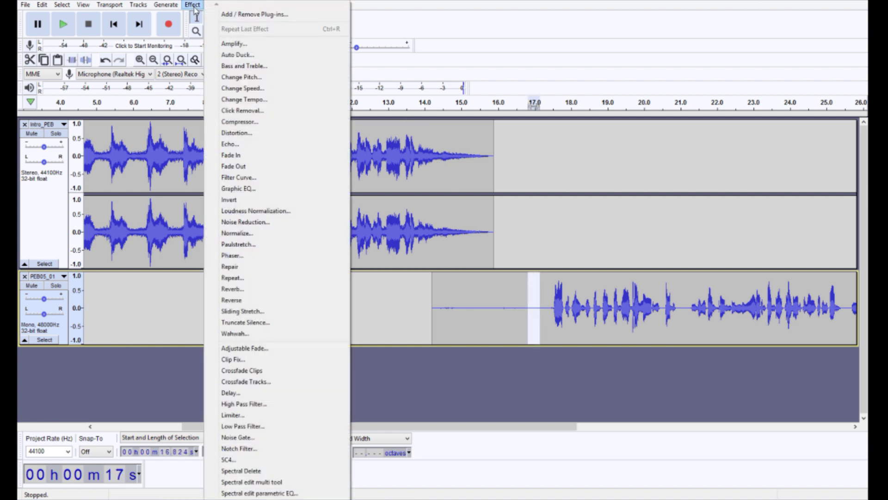
{"action": "left_click", "coordinate": [271, 223]}
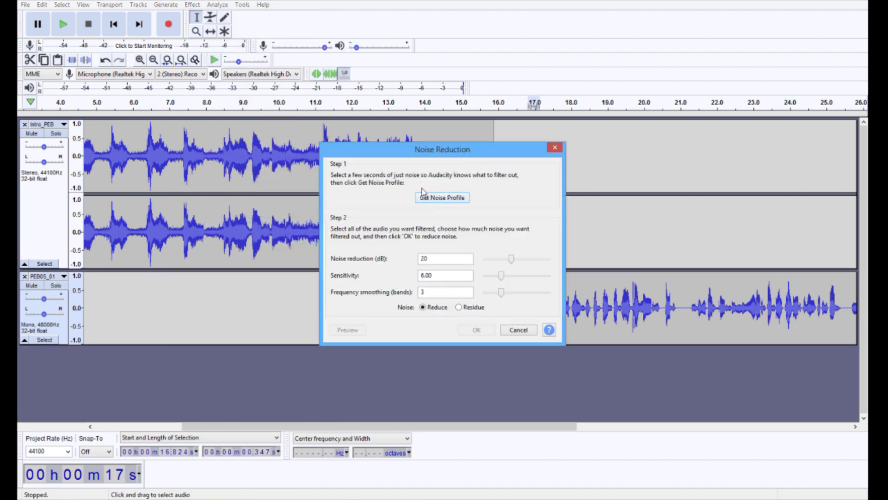
{"action": "left_click", "coordinate": [446, 198]}
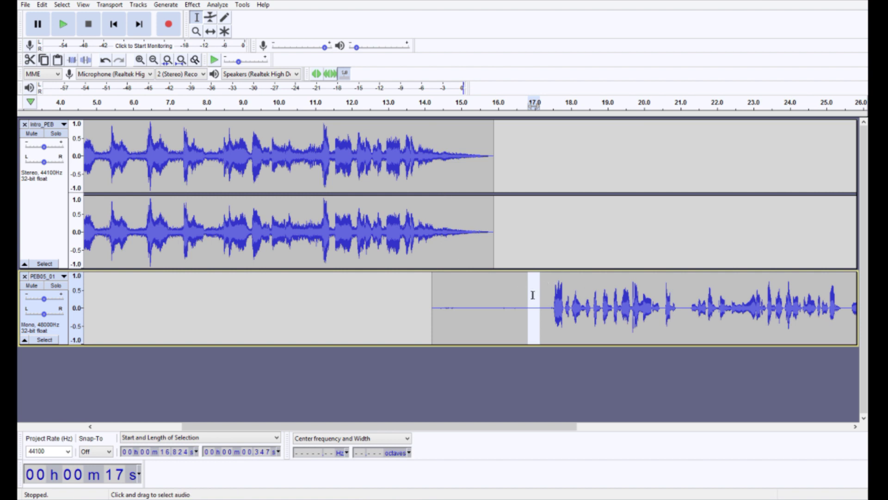
Step: Apply Noise Reduction to the entire PEB05_01 clip with 20 dB reduction, sensitivity 6.00 and 3 frequency smoothing bands
{"action": "double_click", "coordinate": [556, 301]}
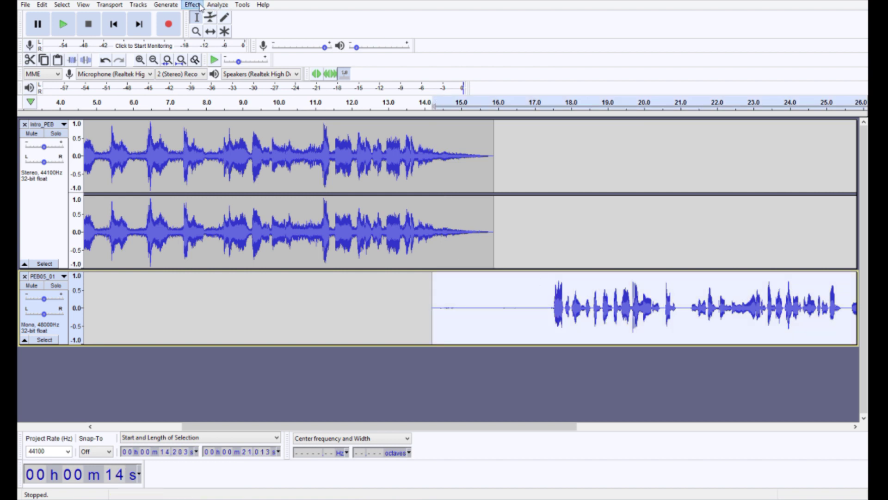
{"action": "left_click", "coordinate": [200, 5]}
{"action": "left_click", "coordinate": [270, 225]}
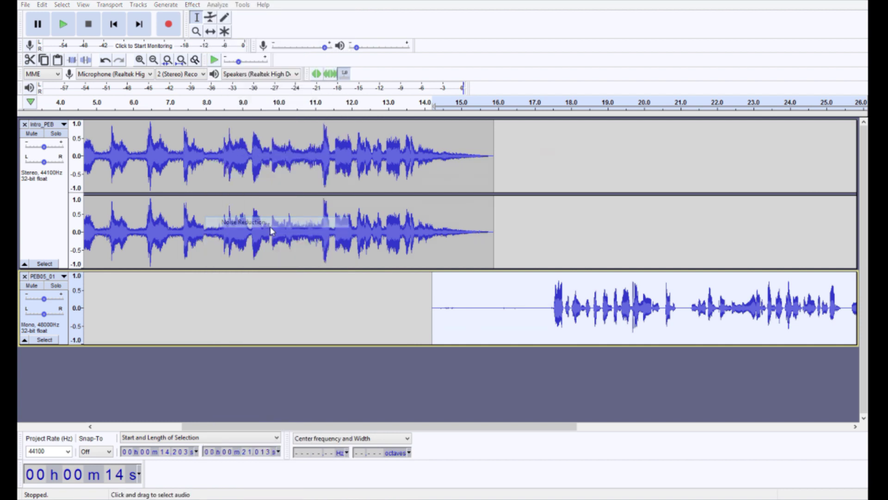
{"action": "left_click", "coordinate": [485, 331]}
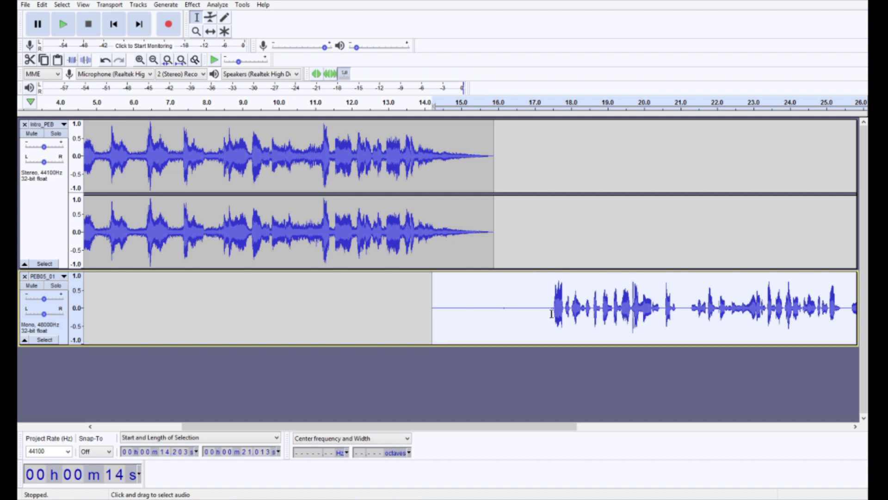
Step: Delete the silence before the speech in PEB05_01 and shift the clip to start at about 15.2 s
{"action": "left_click_drag", "start_coordinate": [551, 314], "coordinate": [431, 323]}
{"action": "key", "text": "Delete"}
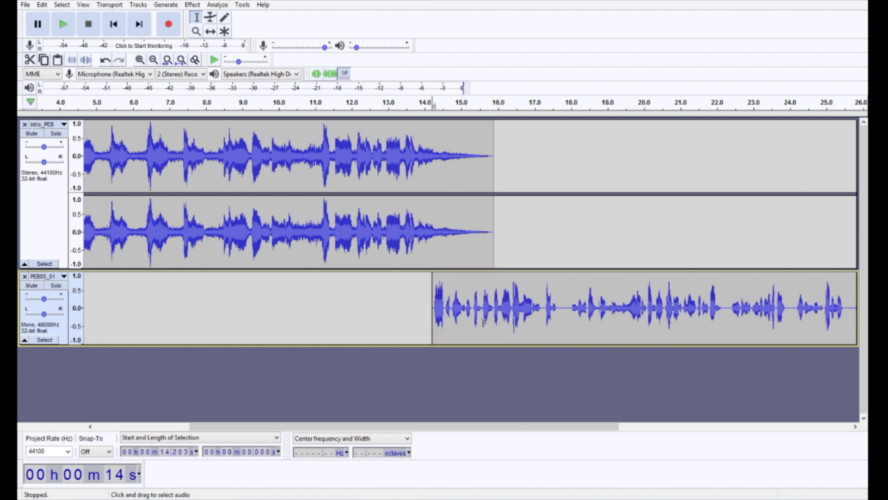
{"action": "key", "text": "F5"}
{"action": "left_click_drag", "start_coordinate": [474, 309], "coordinate": [493, 310]}
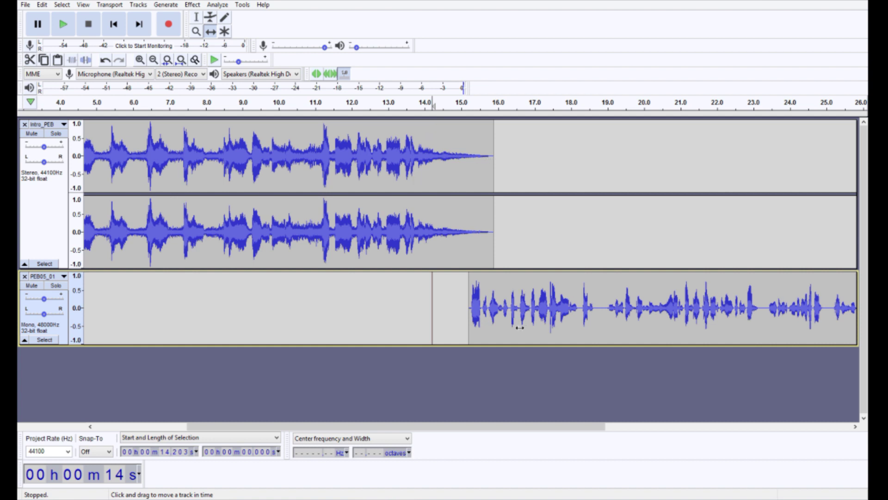
Step: Apply the Compressor to the entire PEB05_01 clip with threshold -21 dB, noise floor -40 dB, ratio 1.8:1, release 1.0 s and make-up gain
{"action": "key", "text": "F1"}
{"action": "double_click", "coordinate": [536, 306]}
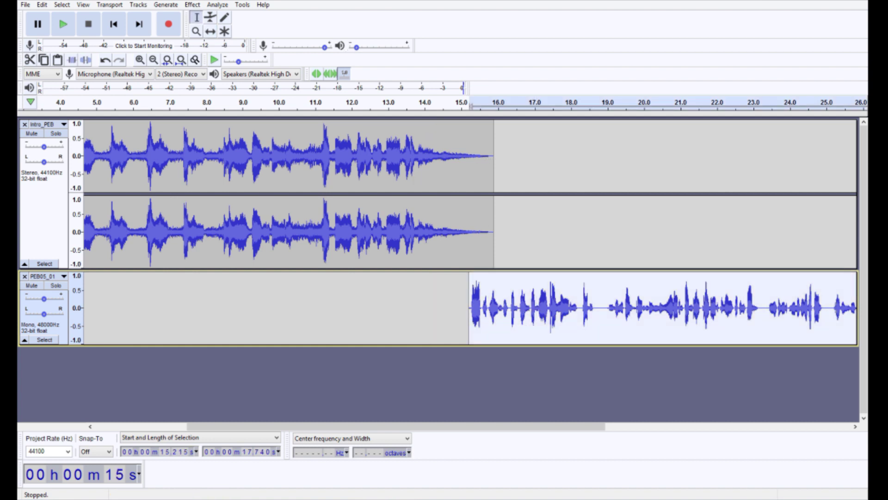
{"action": "left_click", "coordinate": [214, 5]}
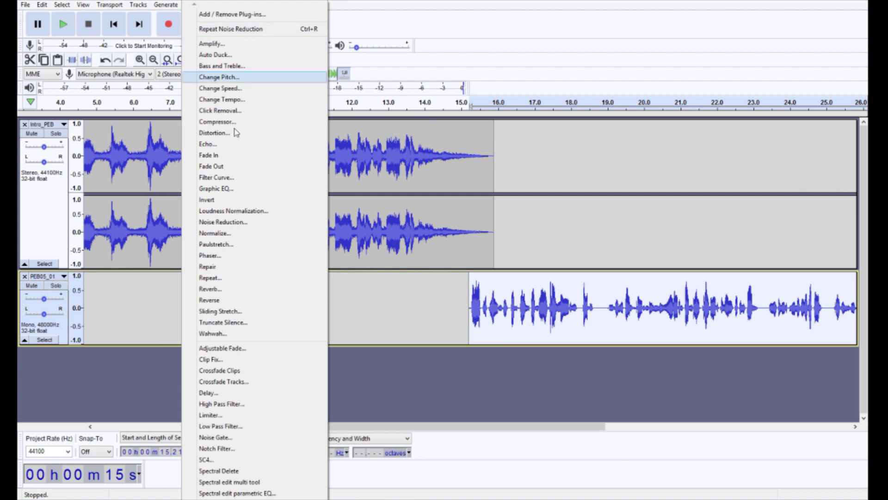
{"action": "left_click", "coordinate": [245, 121]}
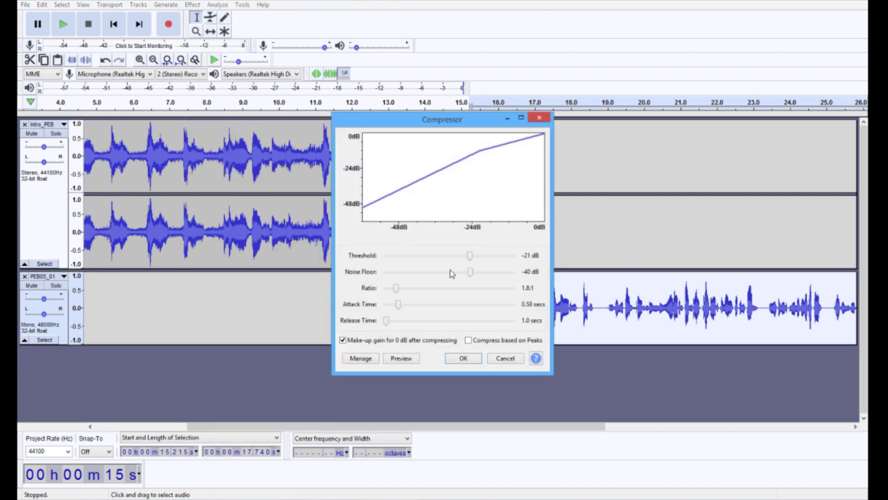
{"action": "left_click", "coordinate": [463, 358]}
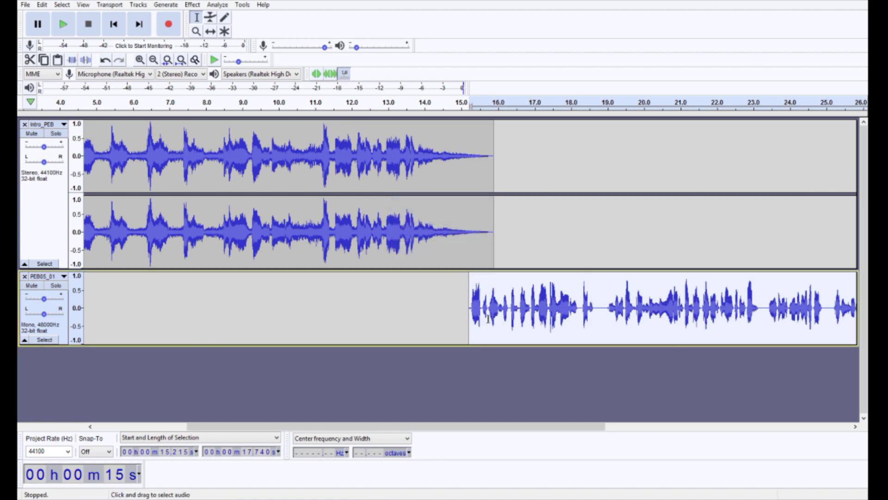
Step: Apply the Filter Curve EQ effect to the PEB05_01 clip with a flat 0 dB curve
{"action": "left_click", "coordinate": [193, 5]}
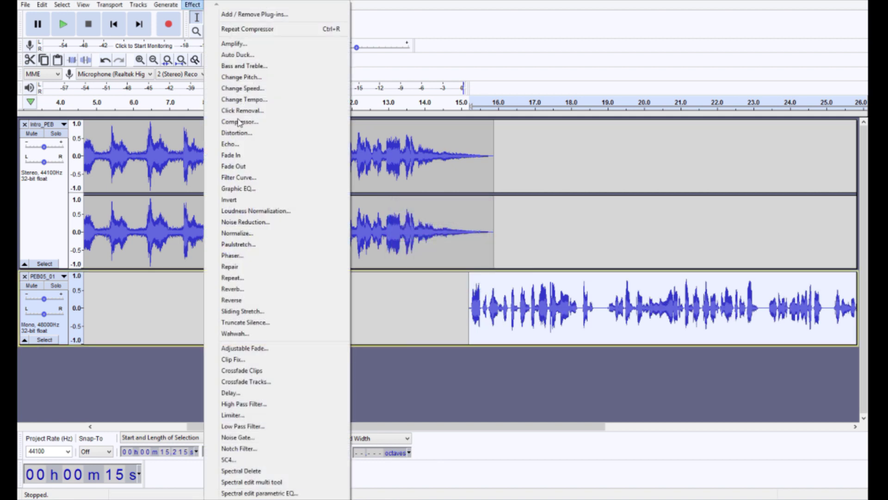
{"action": "left_click", "coordinate": [267, 179]}
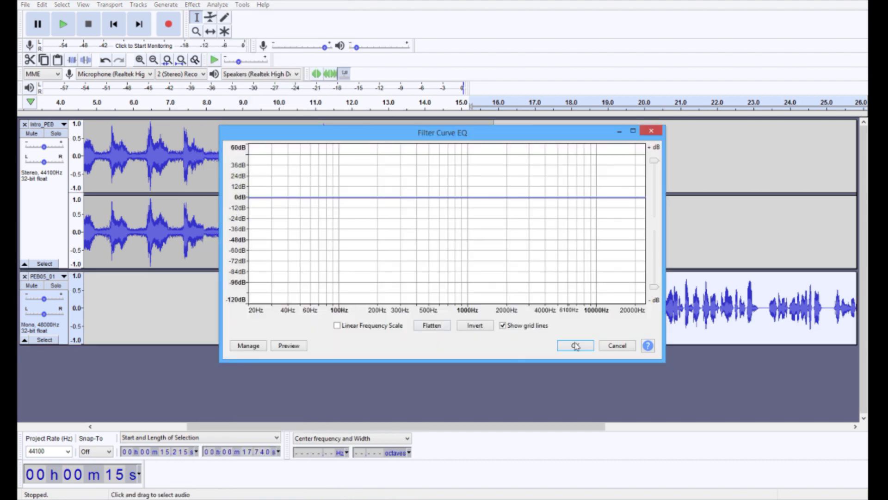
{"action": "left_click", "coordinate": [575, 346]}
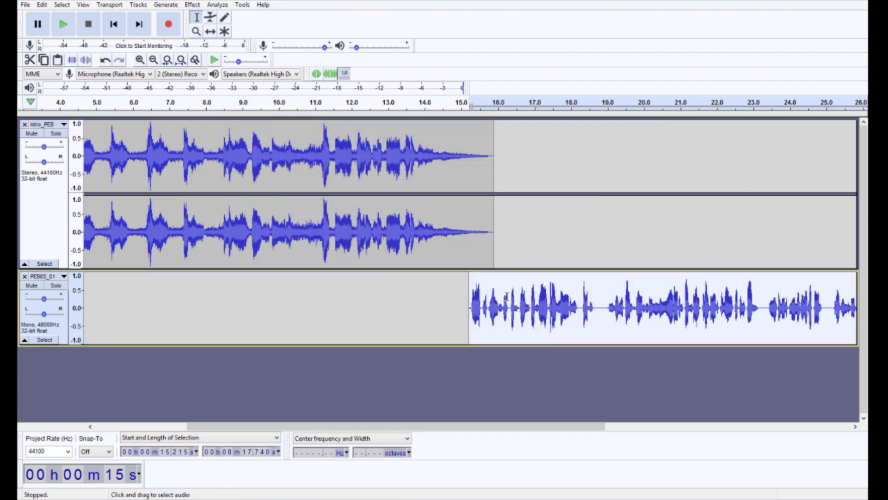
Step: Shift the PEB05_01 clip slightly along the timeline so it starts at about 15.3 s
{"action": "key", "text": "F5"}
{"action": "left_click_drag", "start_coordinate": [498, 311], "coordinate": [501, 311]}
{"action": "key", "text": "F1"}
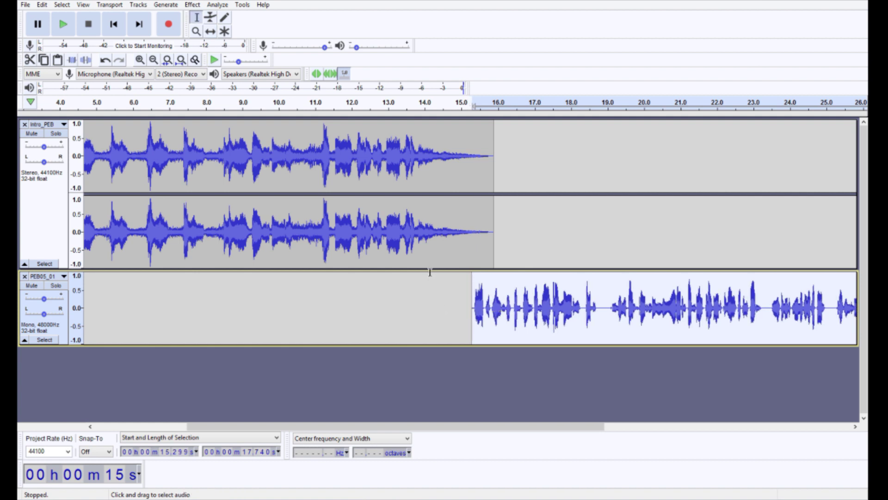
Step: Play back the transition from the intro into the PEB05_01 speech to judge its timing and relative volume
{"action": "left_click", "coordinate": [398, 101]}
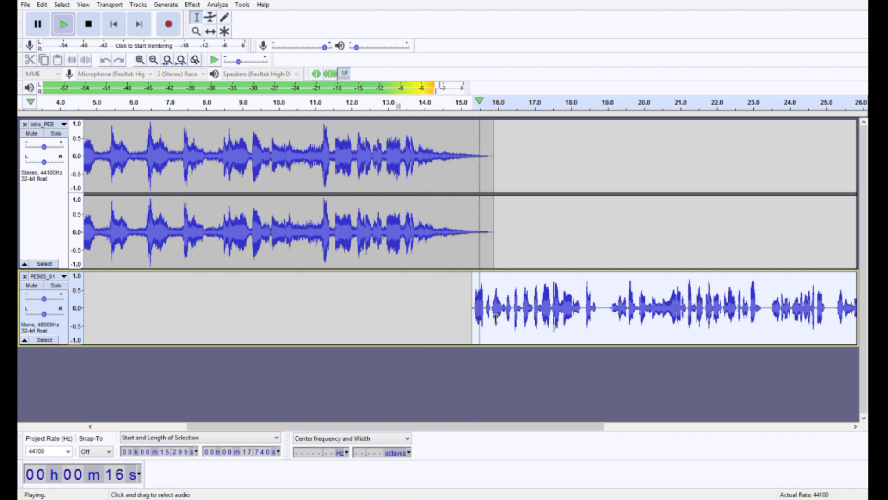
{"action": "left_click", "coordinate": [329, 104]}
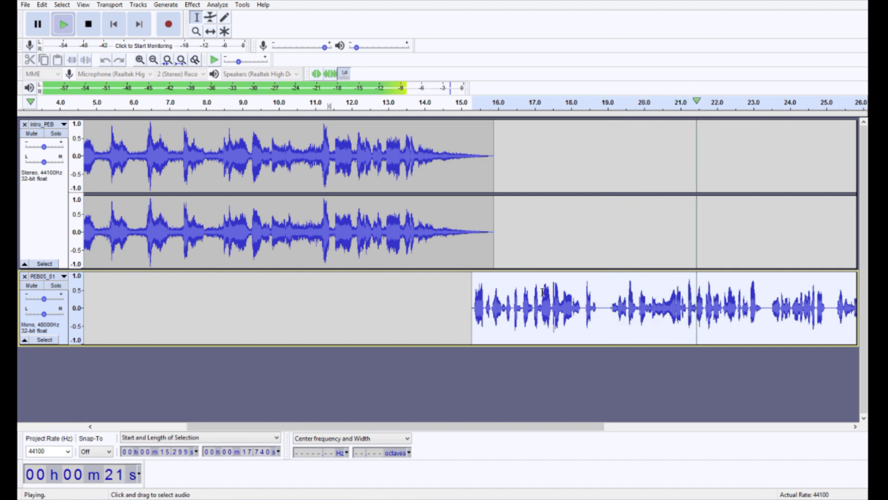
{"action": "key", "text": "space"}
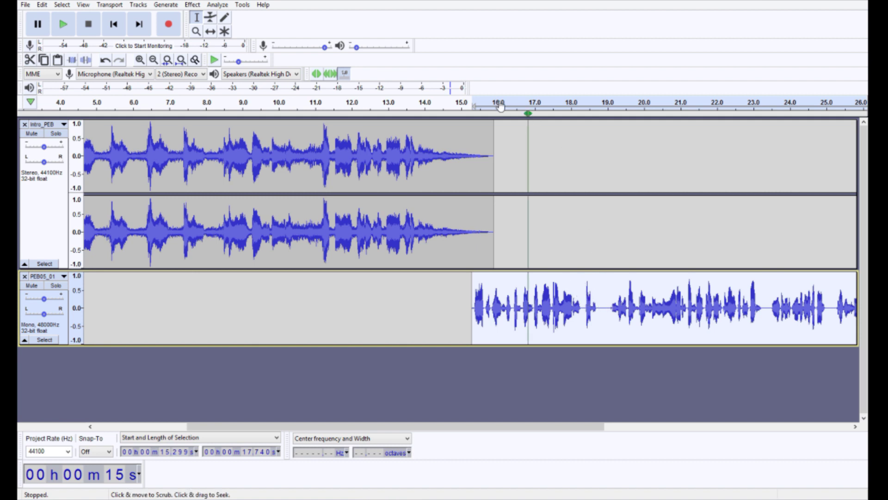
{"action": "key", "text": "space"}
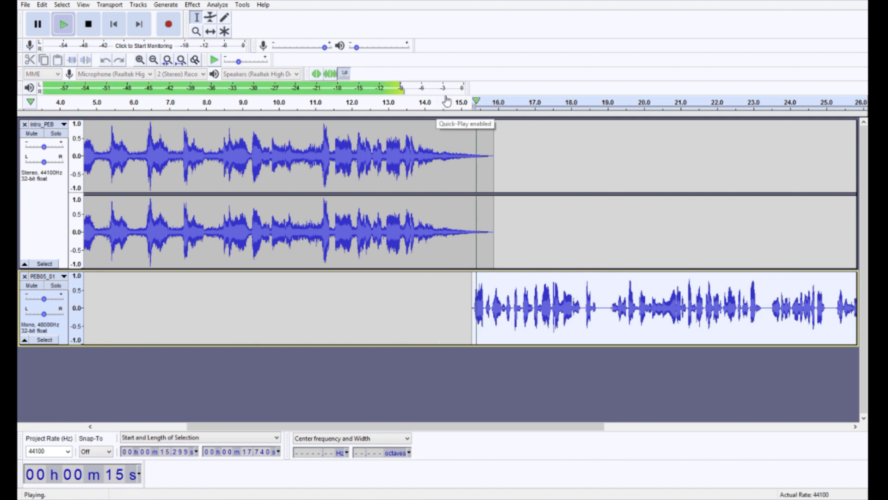
{"action": "key", "text": "space"}
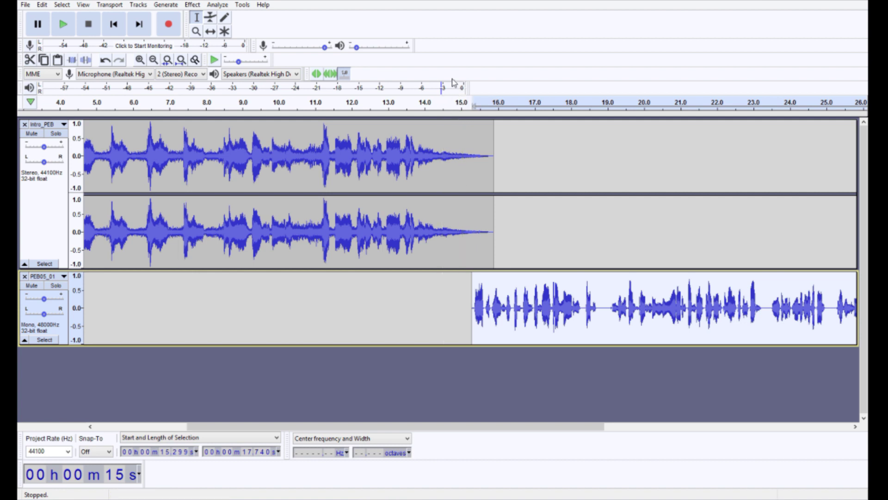
{"action": "left_click", "coordinate": [452, 106]}
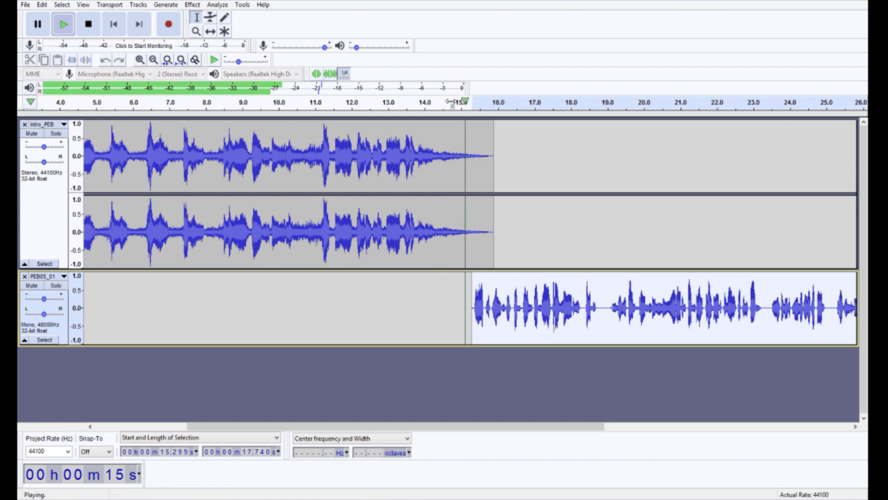
{"action": "left_click", "coordinate": [281, 104]}
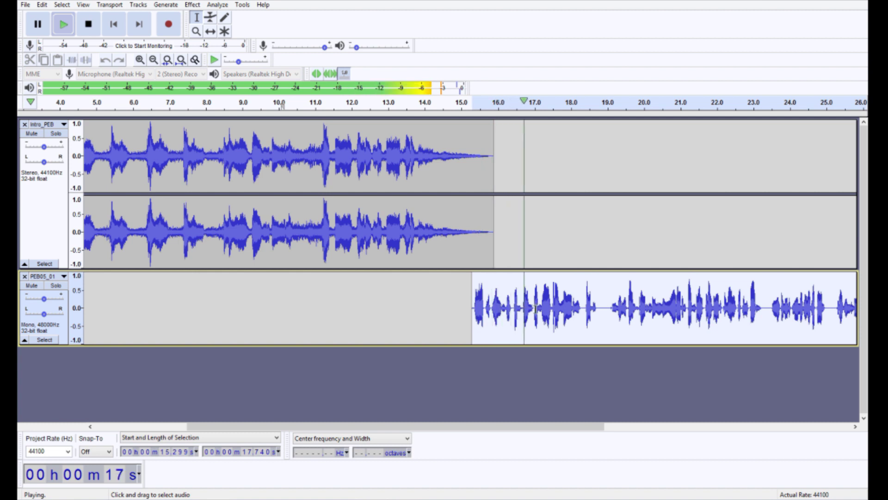
{"action": "key", "text": "space"}
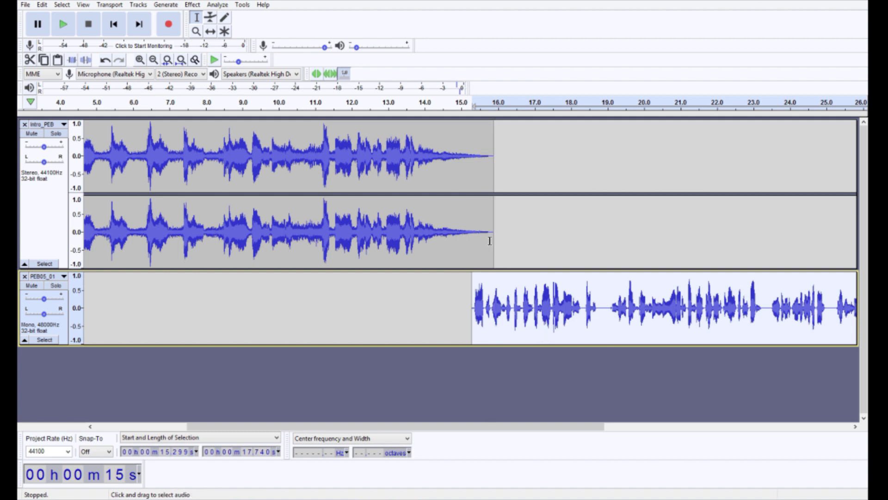
{"action": "left_click", "coordinate": [506, 102]}
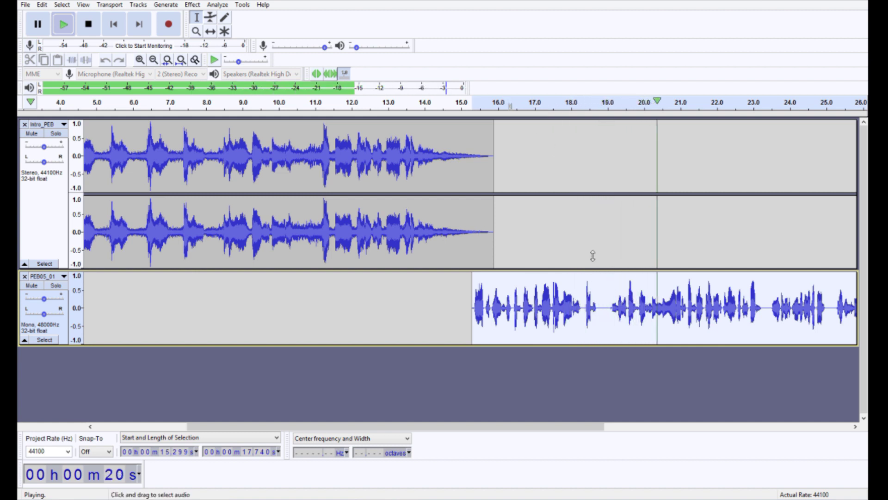
{"action": "key", "text": "space"}
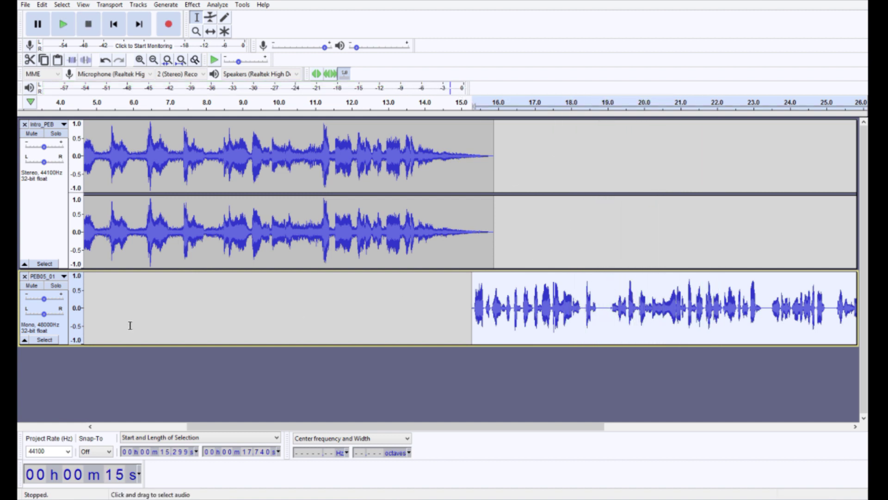
Step: Raise the PEB05_01 track's gain slightly and play the speech back from the end of the intro
{"action": "left_click", "coordinate": [44, 300]}
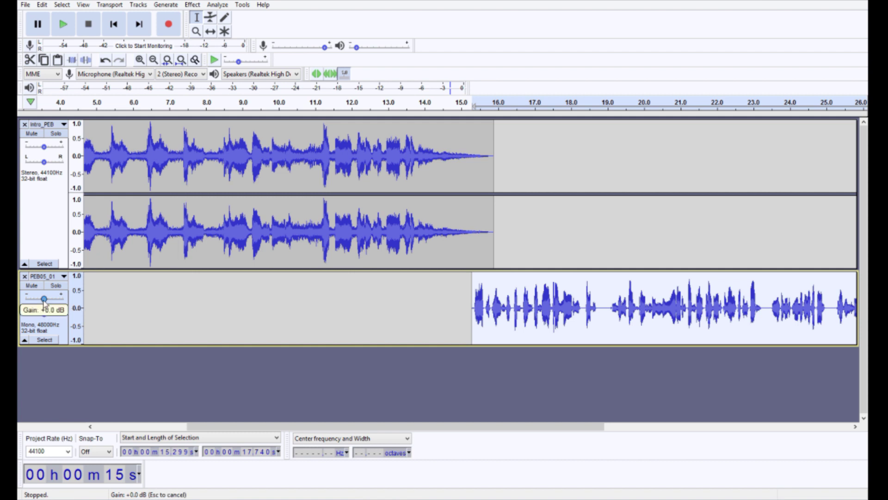
{"action": "left_click_drag", "start_coordinate": [44, 300], "coordinate": [45, 299]}
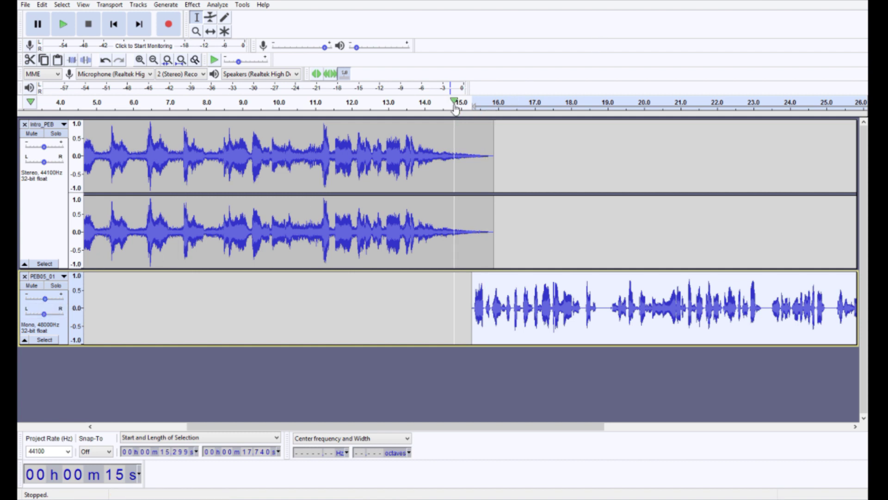
{"action": "left_click", "coordinate": [525, 98]}
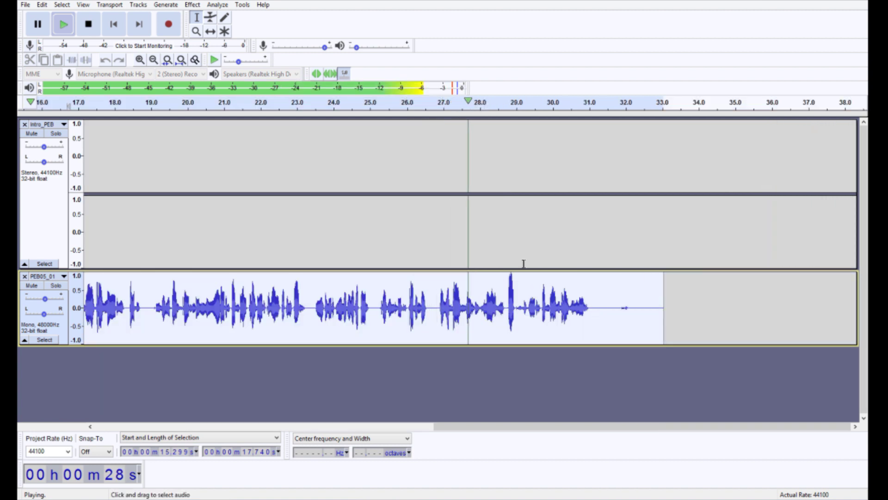
{"action": "key", "text": "space"}
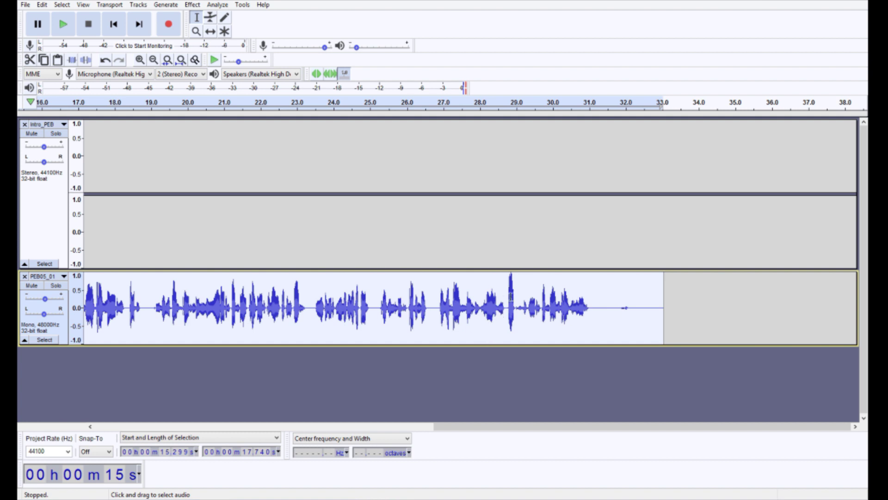
Step: Lower the loud peak at about 28.8 s in PEB05_01 with envelope points around it, and play that passage back
{"action": "scroll", "coordinate": [508, 296], "scroll_direction": "up", "scroll_amount": 1, "text": "ctrl"}
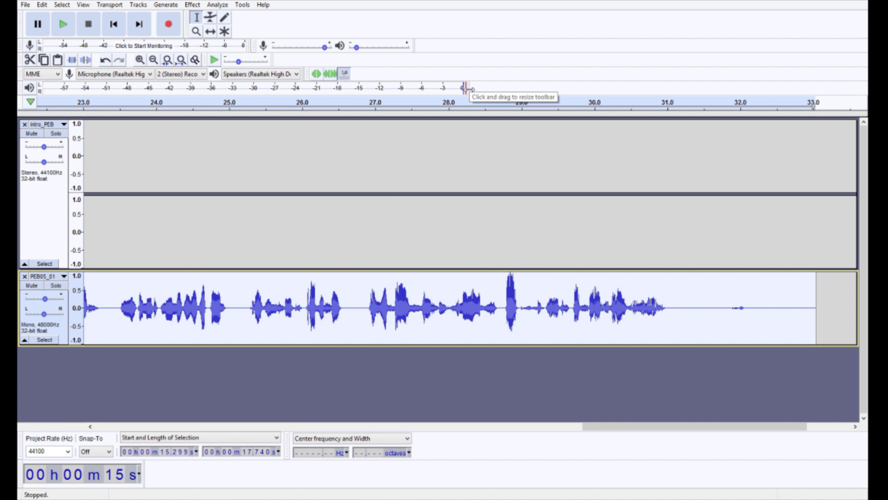
{"action": "left_click", "coordinate": [400, 103]}
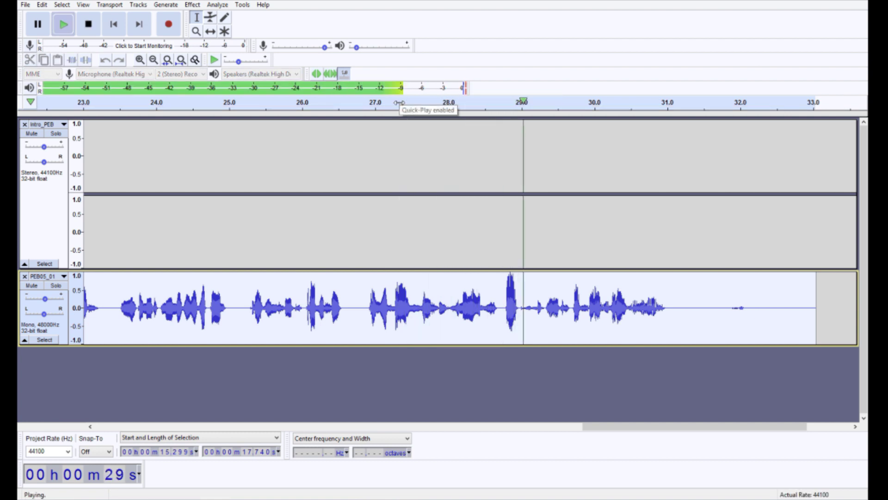
{"action": "key", "text": "space"}
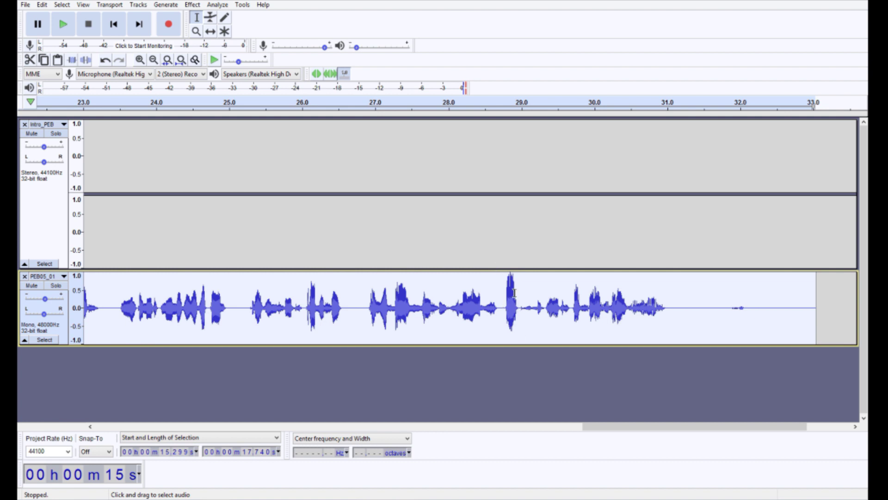
{"action": "key", "text": "F2"}
{"action": "key", "text": "F1"}
{"action": "left_click", "coordinate": [528, 301]}
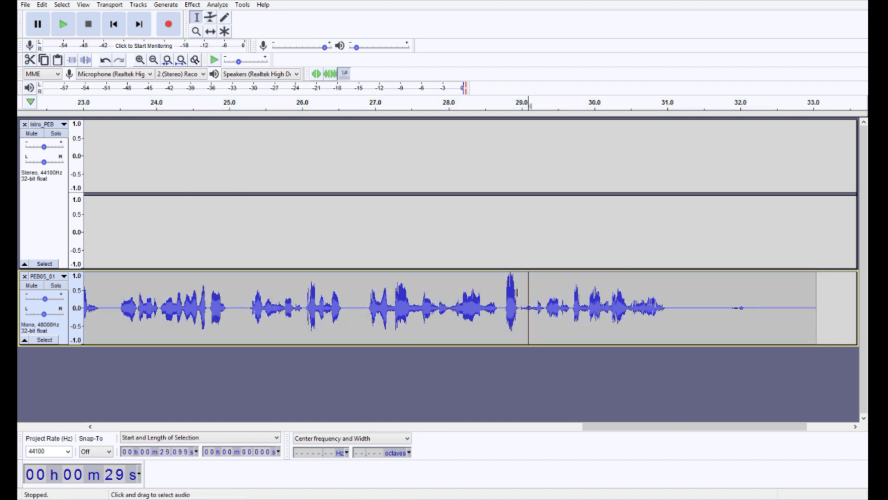
{"action": "key", "text": "F2"}
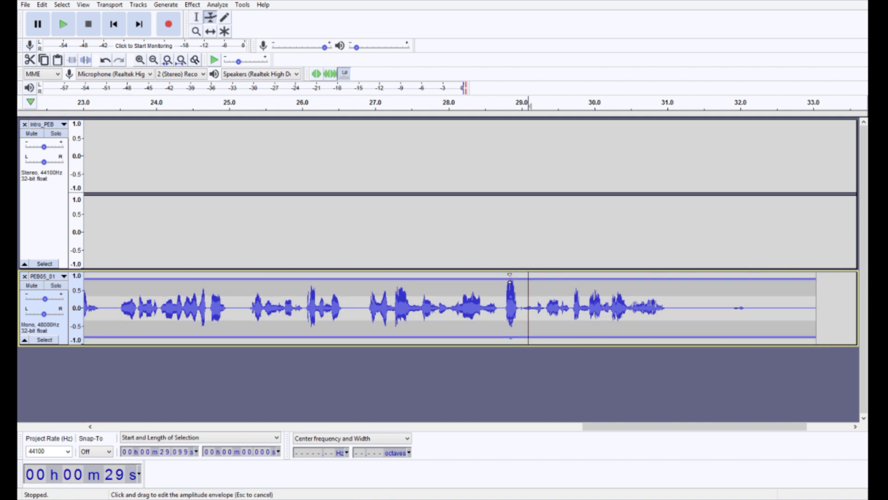
{"action": "left_click_drag", "start_coordinate": [504, 280], "coordinate": [520, 271]}
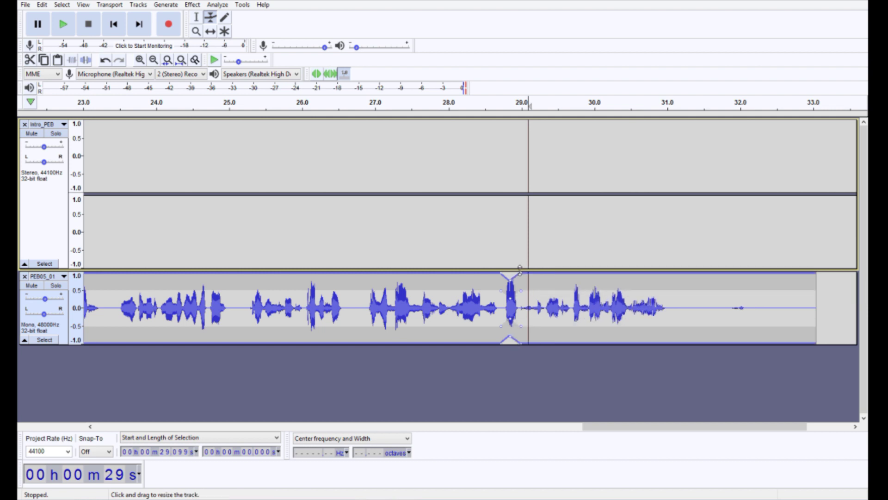
{"action": "key", "text": "F1"}
{"action": "left_click", "coordinate": [448, 102]}
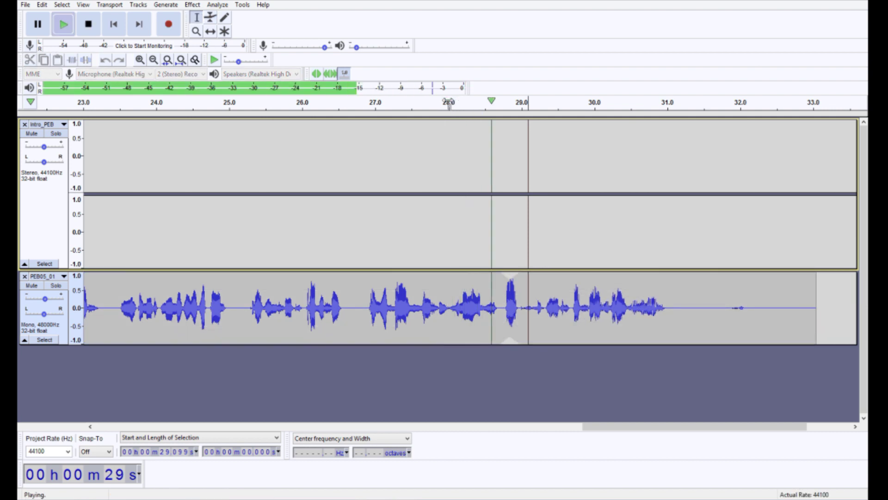
{"action": "key", "text": "space"}
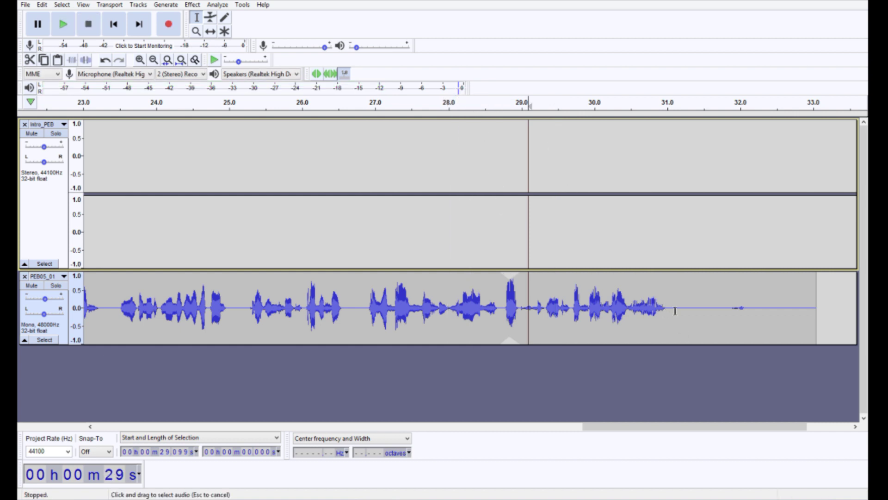
Step: Delete the trailing silence after the speech in PEB05_01, from about 31.1 s to the clip's end
{"action": "left_click_drag", "start_coordinate": [675, 311], "coordinate": [814, 318]}
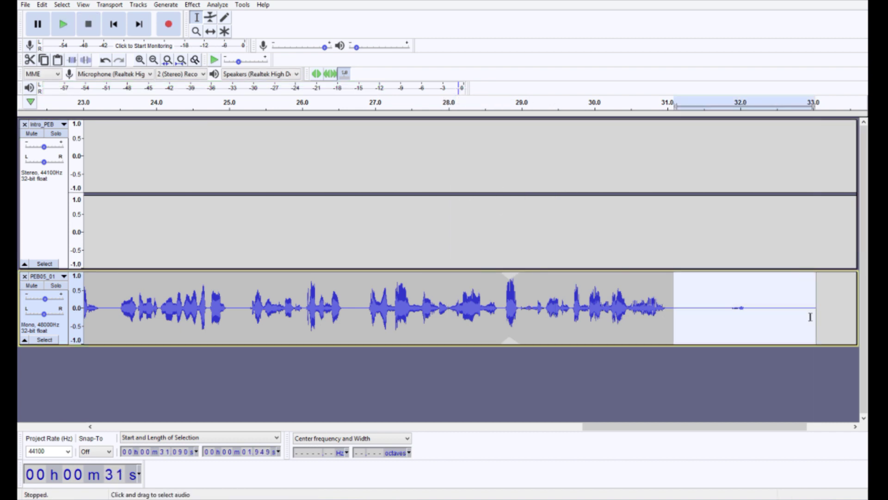
{"action": "key", "text": "Delete"}
Step: Import the PEB05_04.mp3 recording from the Audios MP3 folder as a new track
{"action": "left_click", "coordinate": [25, 4]}
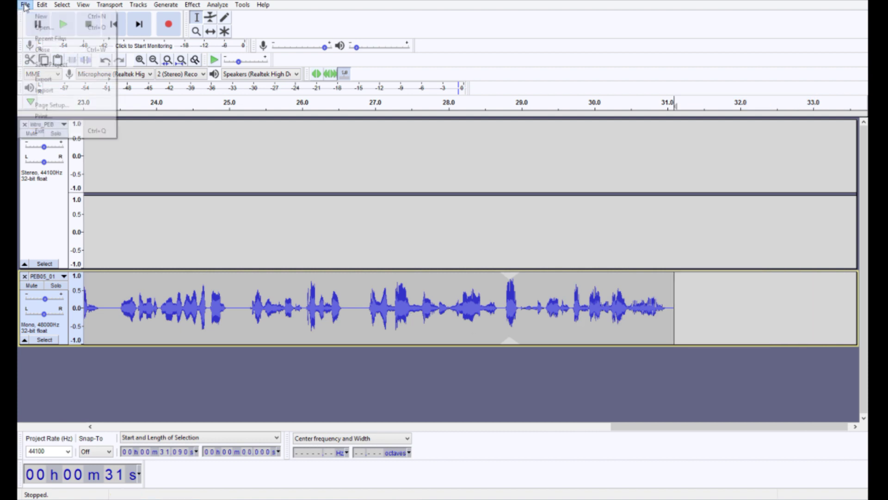
{"action": "mouse_move", "coordinate": [98, 92]}
{"action": "left_click", "coordinate": [141, 90]}
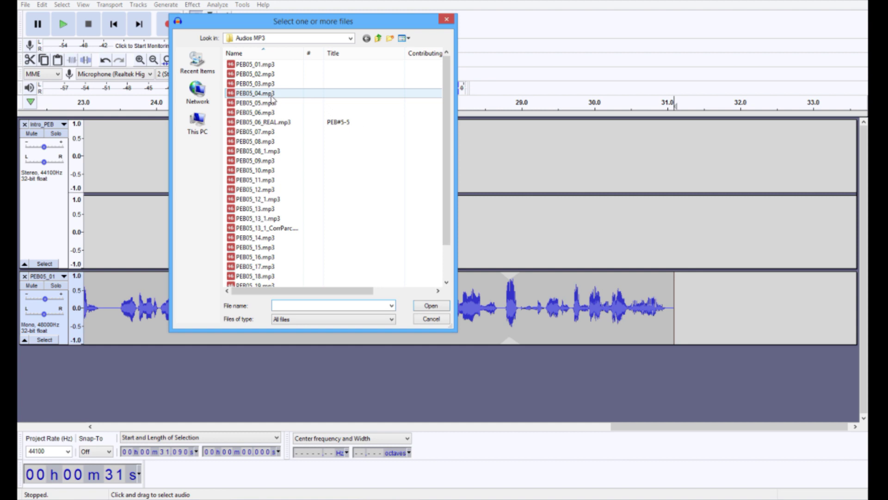
{"action": "left_click", "coordinate": [272, 95]}
{"action": "left_click", "coordinate": [429, 306]}
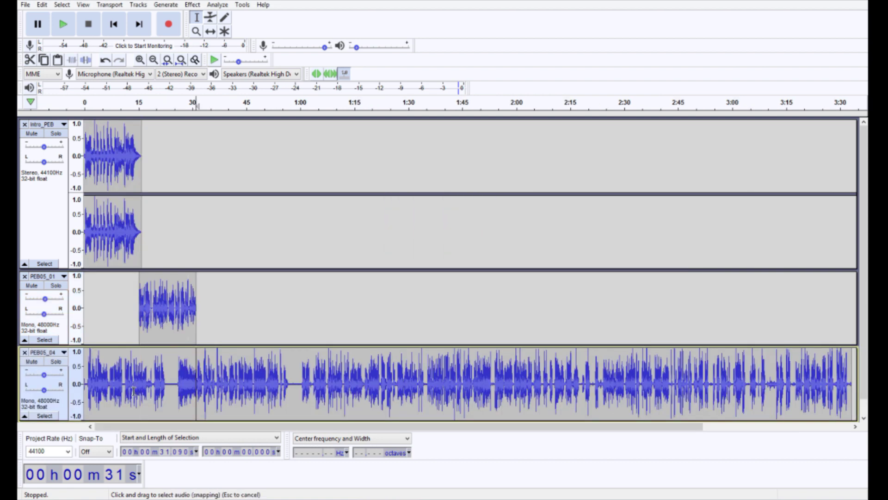
Step: Move the PEB05_04 clip to start at about 31.7 s, just past the end of PEB05_01, and play back its beginning
{"action": "key", "text": "F5"}
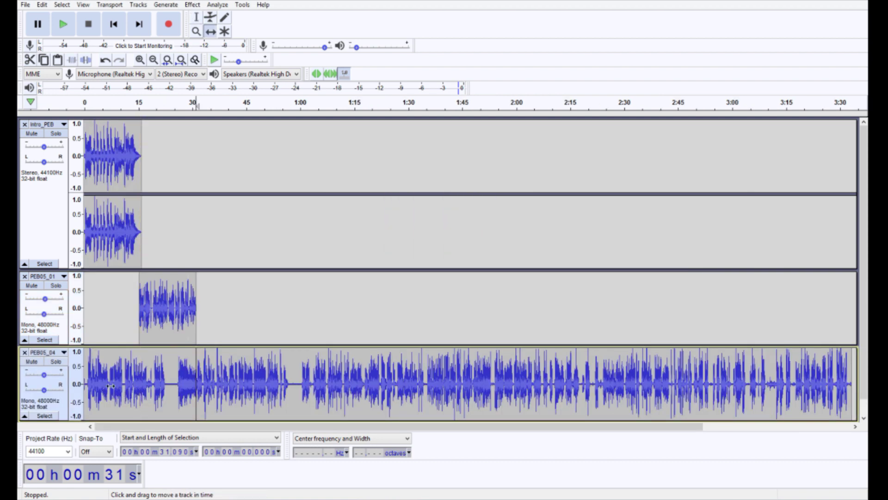
{"action": "left_click_drag", "start_coordinate": [118, 382], "coordinate": [224, 382]}
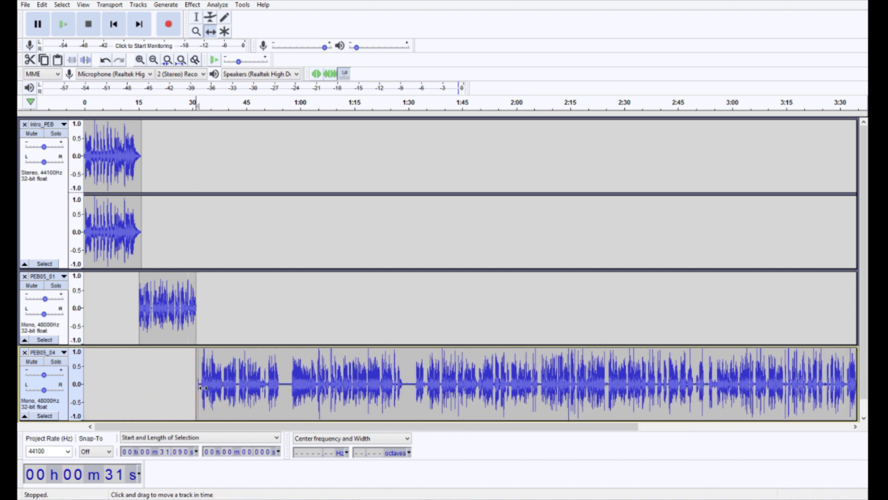
{"action": "scroll", "coordinate": [202, 387], "scroll_direction": "up", "scroll_amount": 3}
{"action": "key", "text": "F1"}
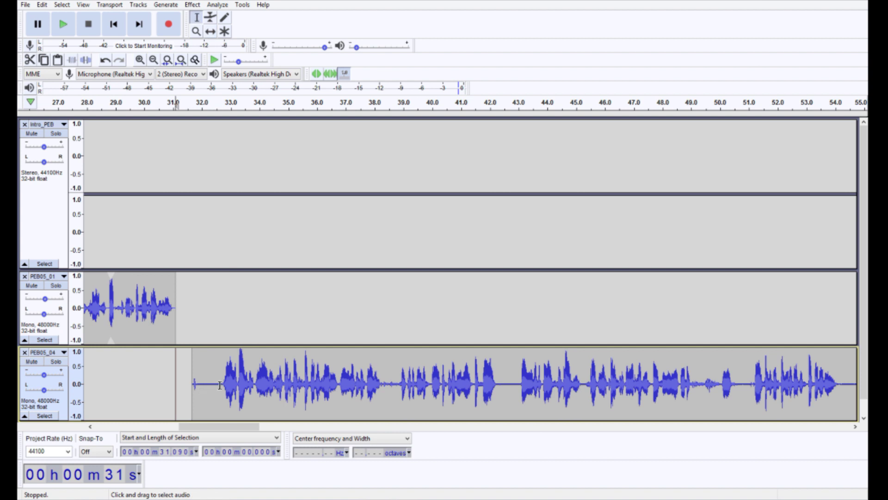
{"action": "left_click", "coordinate": [202, 102]}
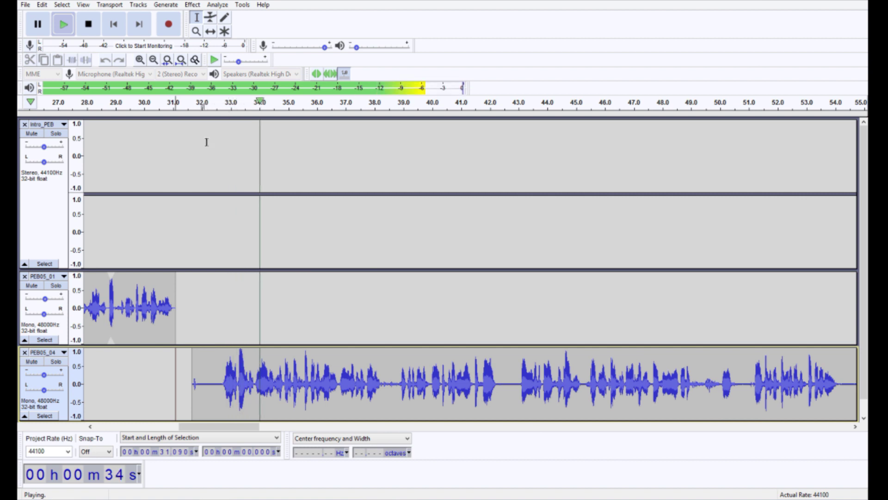
{"action": "key", "text": "space"}
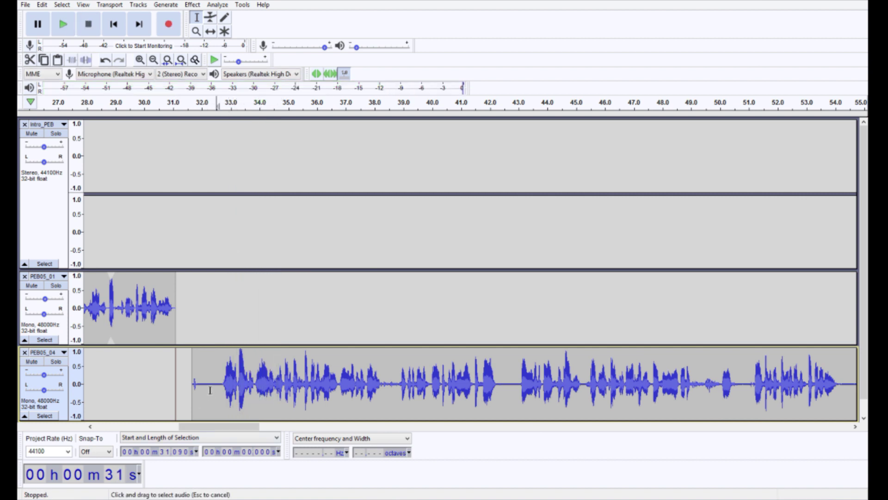
Step: Capture a noise profile from the silent stretch at about 32.1 to 32.5 s in PEB05_04 using Noise Reduction
{"action": "left_click_drag", "start_coordinate": [216, 384], "coordinate": [204, 385]}
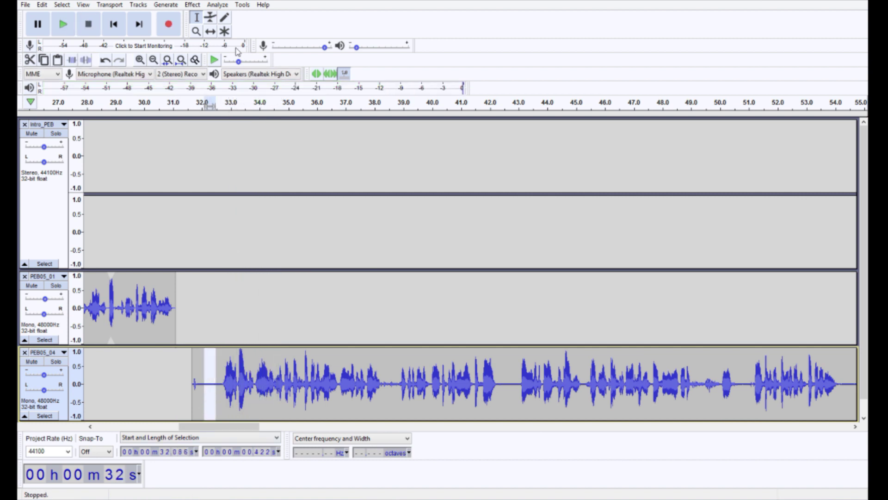
{"action": "left_click", "coordinate": [192, 4]}
{"action": "left_click", "coordinate": [266, 224]}
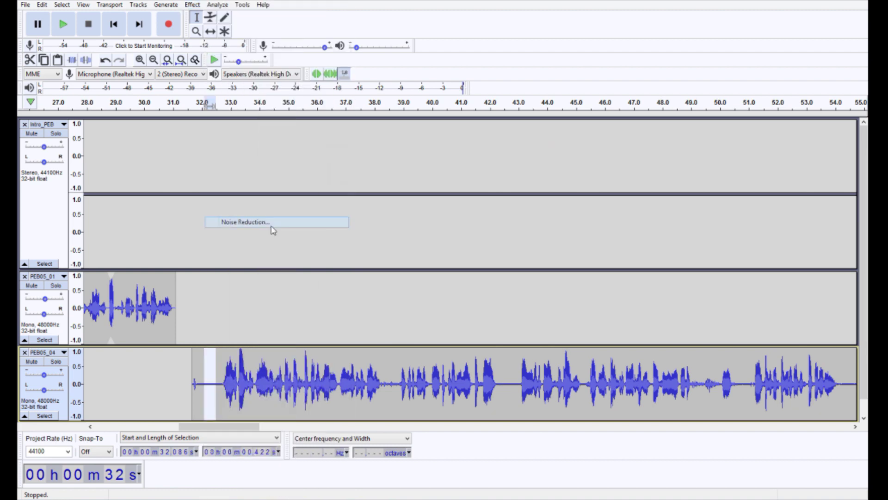
{"action": "left_click", "coordinate": [442, 198]}
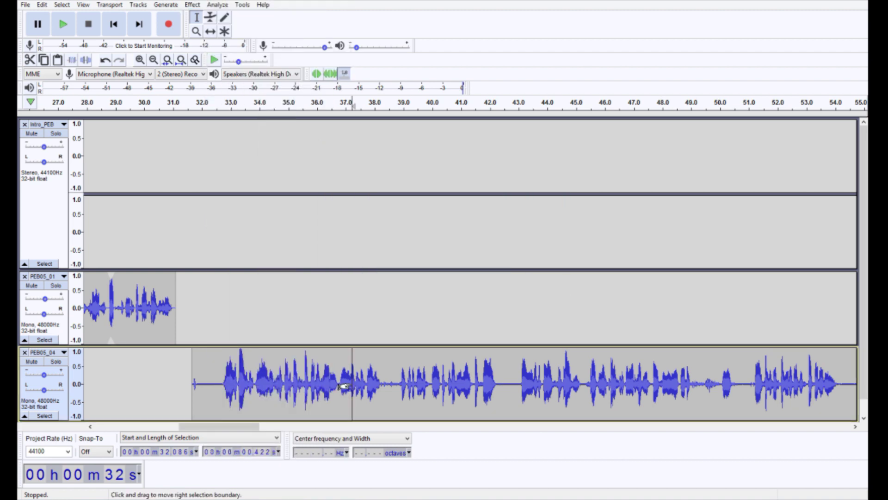
Step: Apply Noise Reduction to the whole PEB05_04 clip with 20 dB reduction, sensitivity 6.00 and 3 frequency smoothing bands
{"action": "double_click", "coordinate": [352, 384]}
{"action": "left_click", "coordinate": [192, 5]}
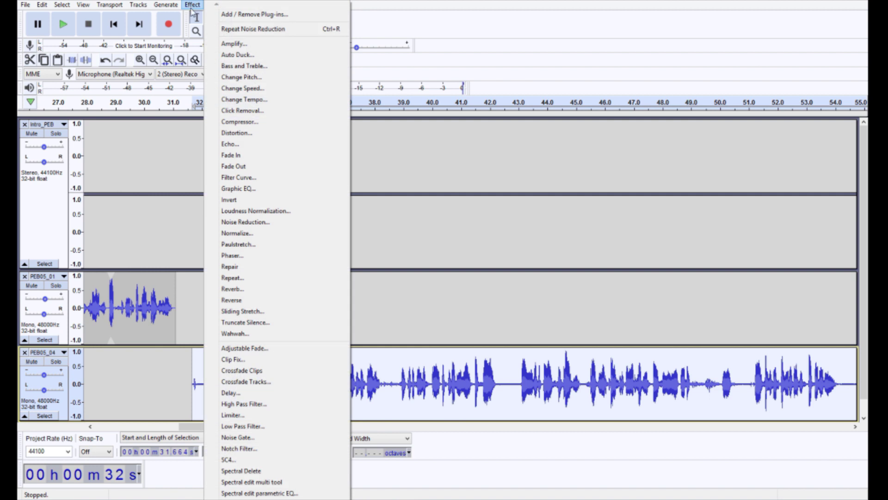
{"action": "left_click", "coordinate": [266, 224]}
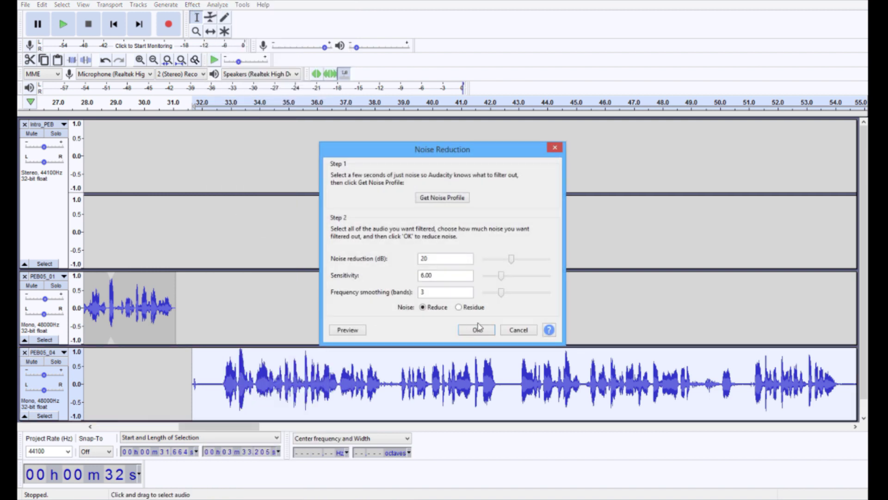
{"action": "left_click", "coordinate": [477, 329]}
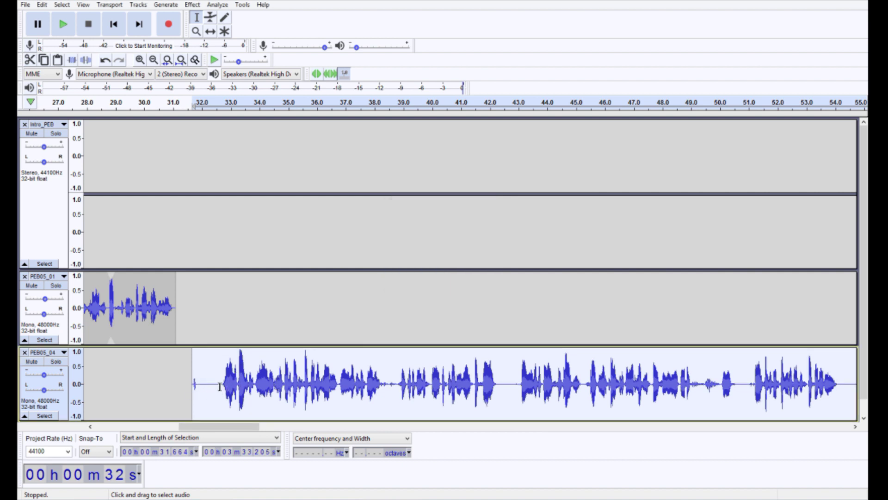
Step: Delete the silence before the speech in PEB05_04 and move the clip to about 31.2 s, right after PEB05_01
{"action": "left_click_drag", "start_coordinate": [222, 392], "coordinate": [200, 397]}
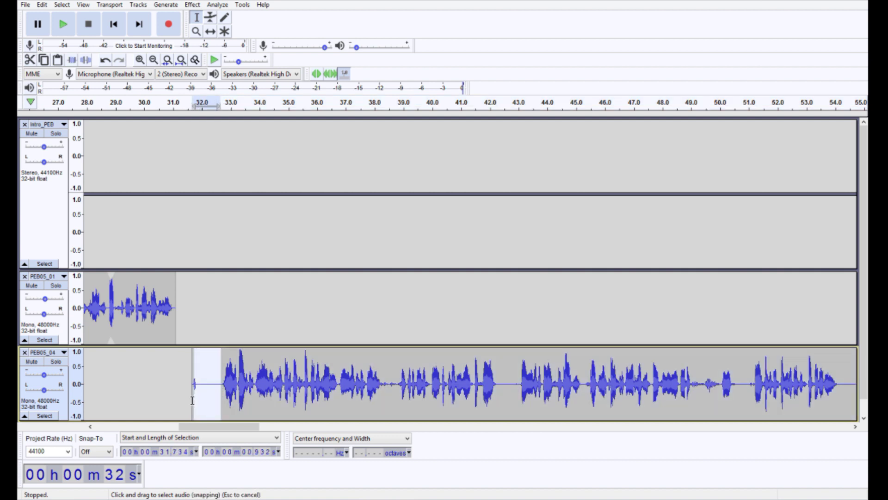
{"action": "key", "text": "Delete"}
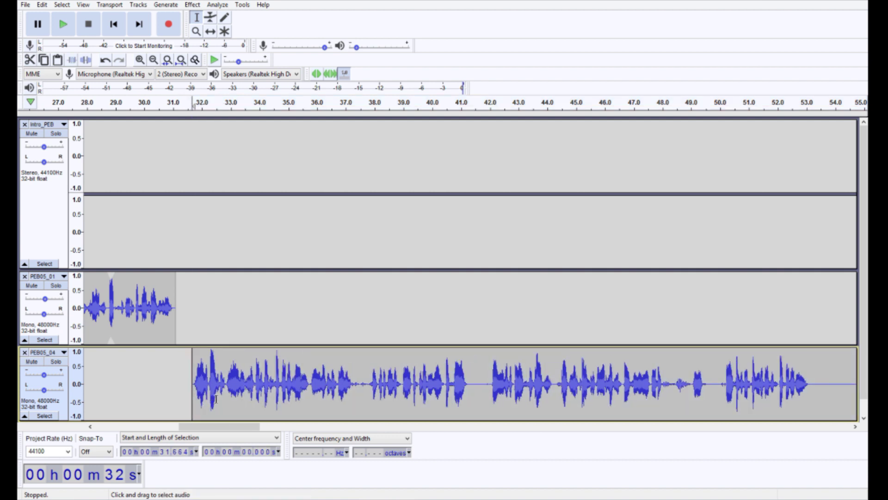
{"action": "key", "text": "F5"}
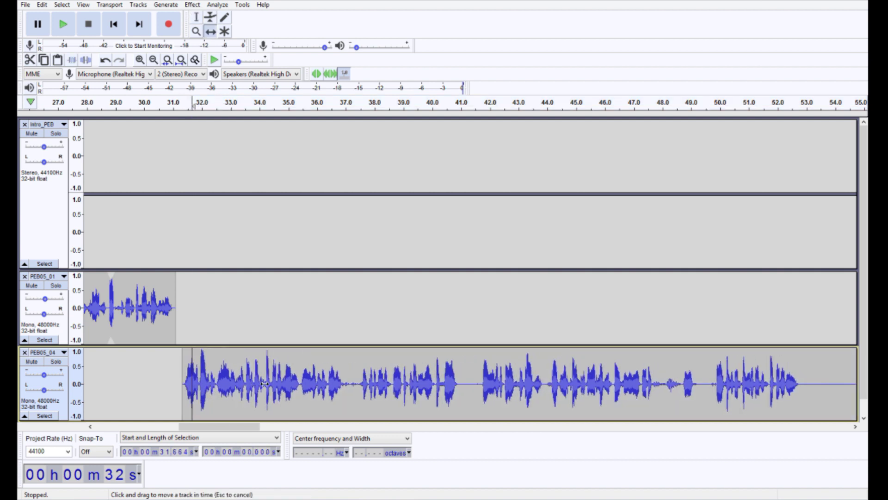
{"action": "left_click_drag", "start_coordinate": [275, 384], "coordinate": [262, 384]}
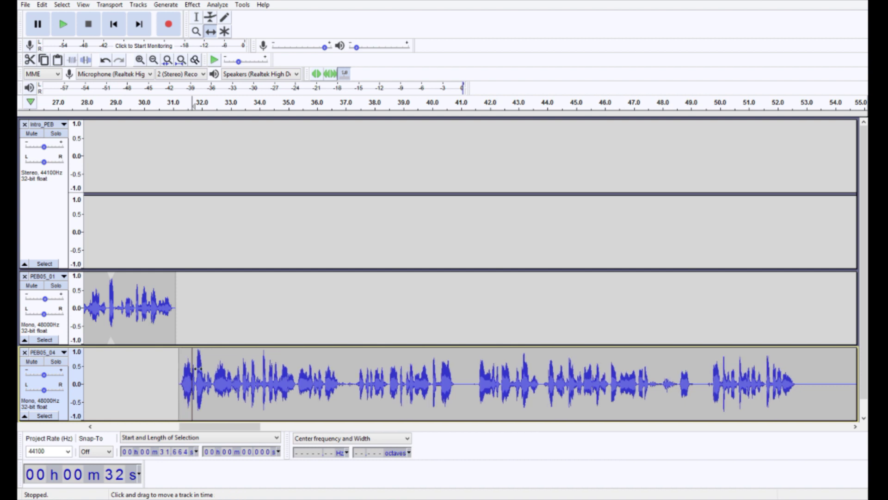
{"action": "key", "text": "F1"}
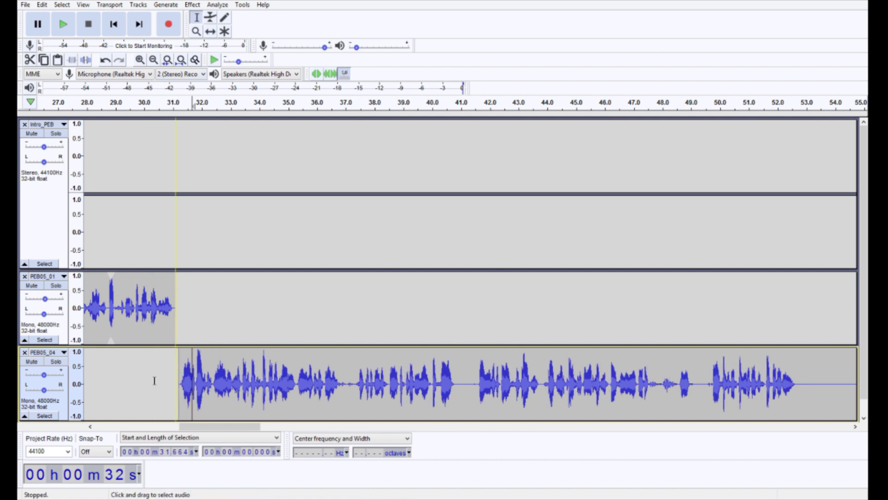
Step: Play the transition into PEB05_04 from about 30 s and delete the pause from about 40.8 to 41.6 s
{"action": "left_click", "coordinate": [145, 103]}
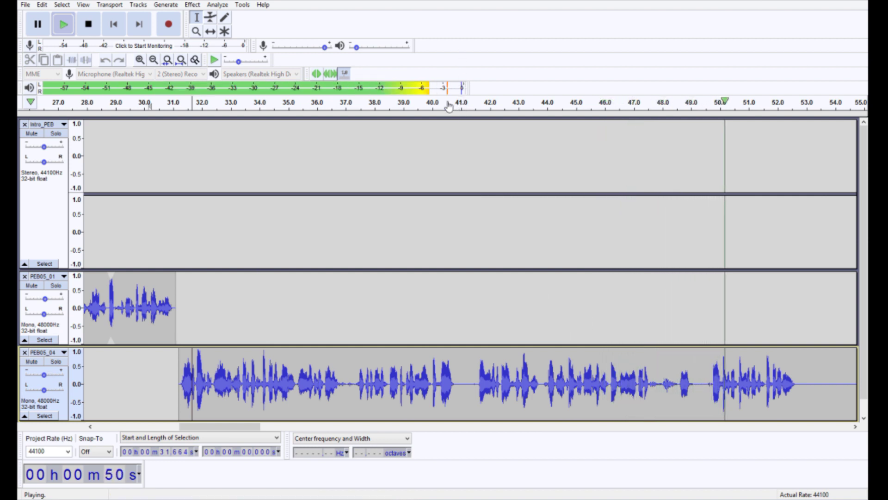
{"action": "key", "text": "space"}
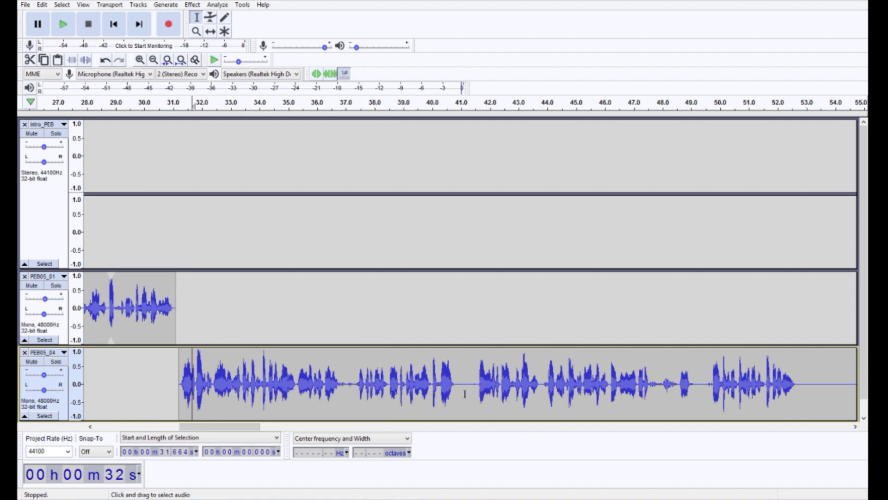
{"action": "left_click_drag", "start_coordinate": [477, 390], "coordinate": [455, 400]}
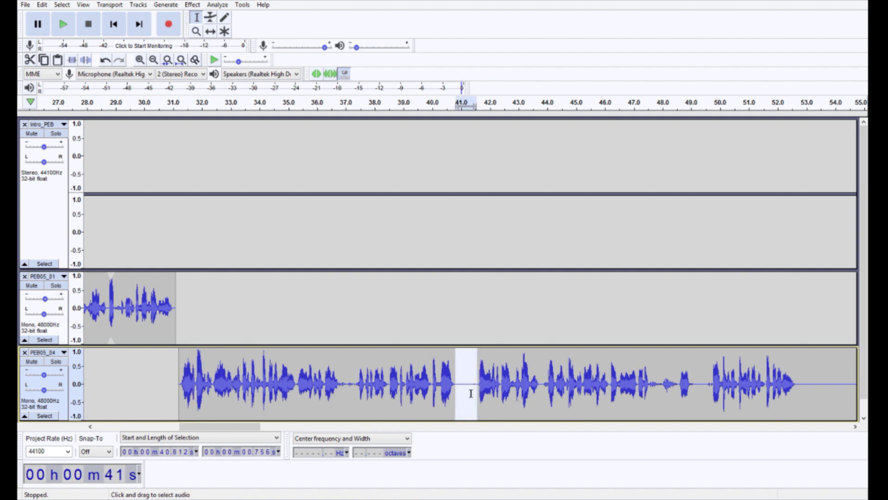
{"action": "key", "text": "Delete"}
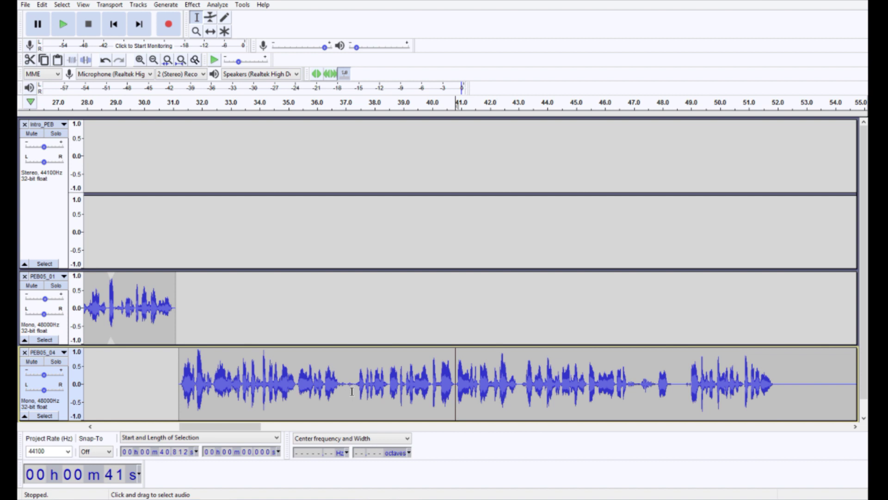
Step: Play PEB05_04 from about 36.5 s and delete the pause from about 36.8 to 37.3 s
{"action": "left_click", "coordinate": [330, 103]}
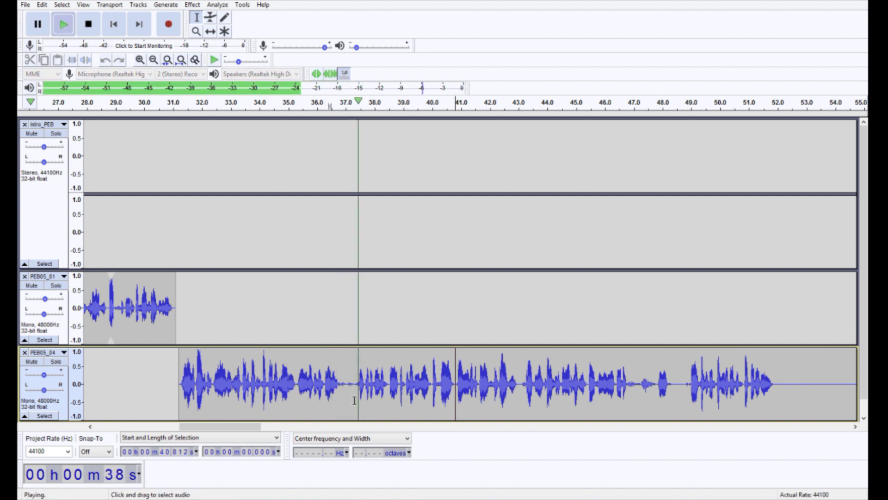
{"action": "key", "text": "space"}
{"action": "left_click_drag", "start_coordinate": [354, 389], "coordinate": [340, 390]}
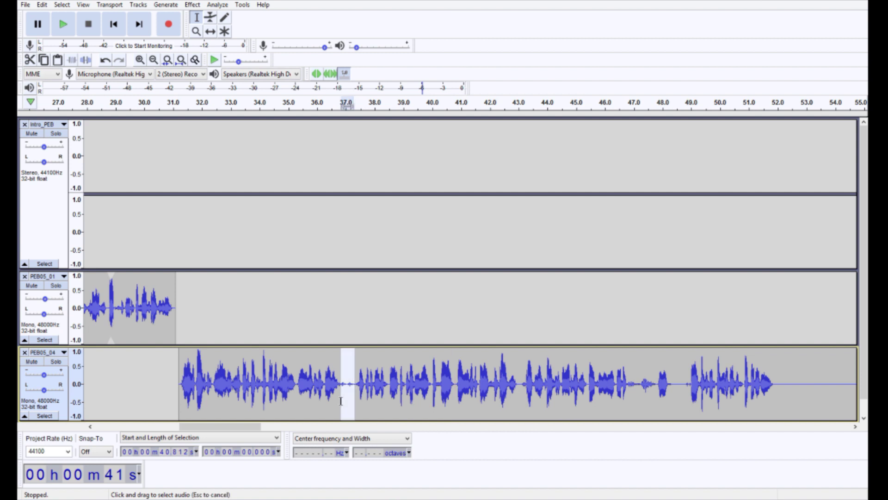
{"action": "key", "text": "Delete"}
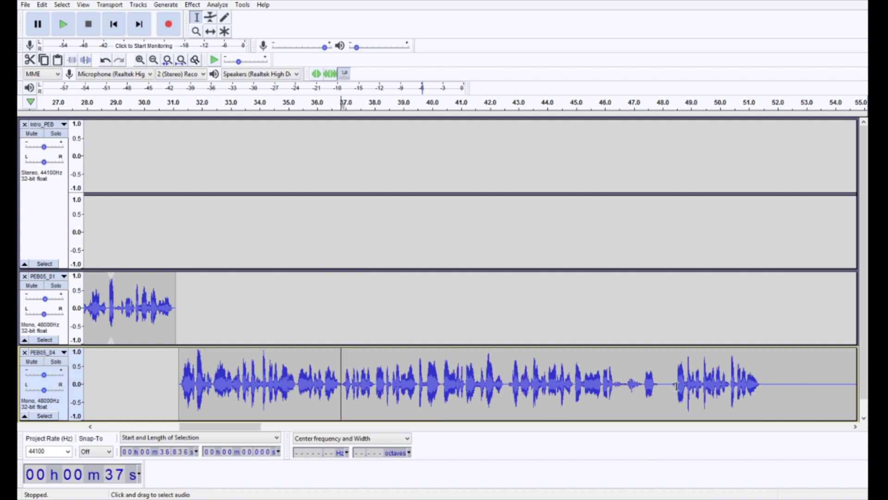
Step: Delete the short pause at about 47.9 s and the long one from about 51 to 54.5 s in PEB05_04
{"action": "left_click_drag", "start_coordinate": [674, 393], "coordinate": [663, 403]}
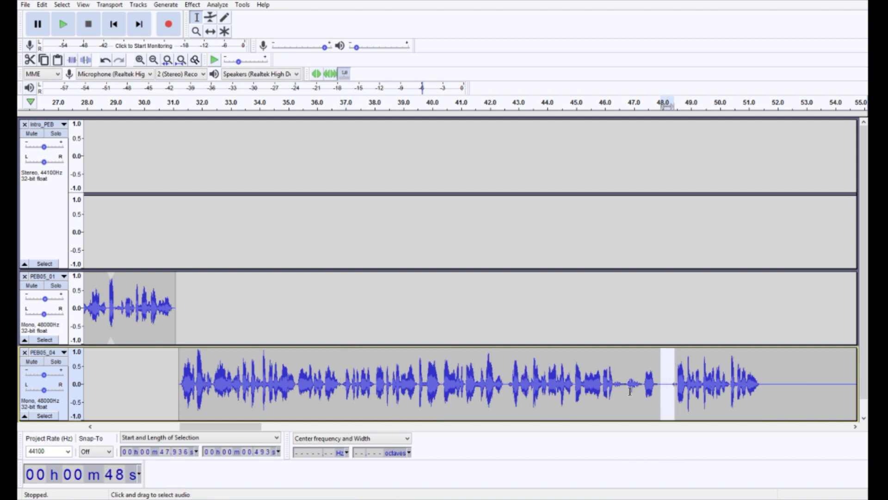
{"action": "key", "text": "Delete"}
{"action": "left_click_drag", "start_coordinate": [245, 429], "coordinate": [281, 429]}
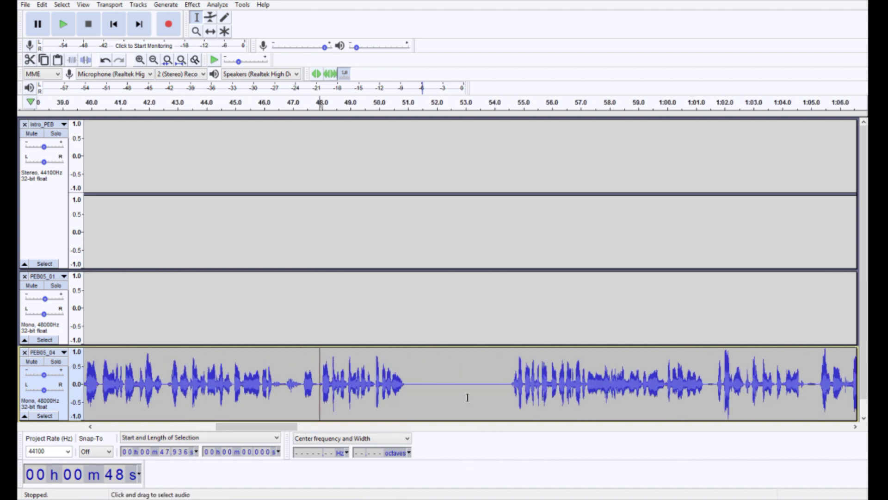
{"action": "left_click_drag", "start_coordinate": [509, 391], "coordinate": [408, 403]}
{"action": "key", "text": "Delete"}
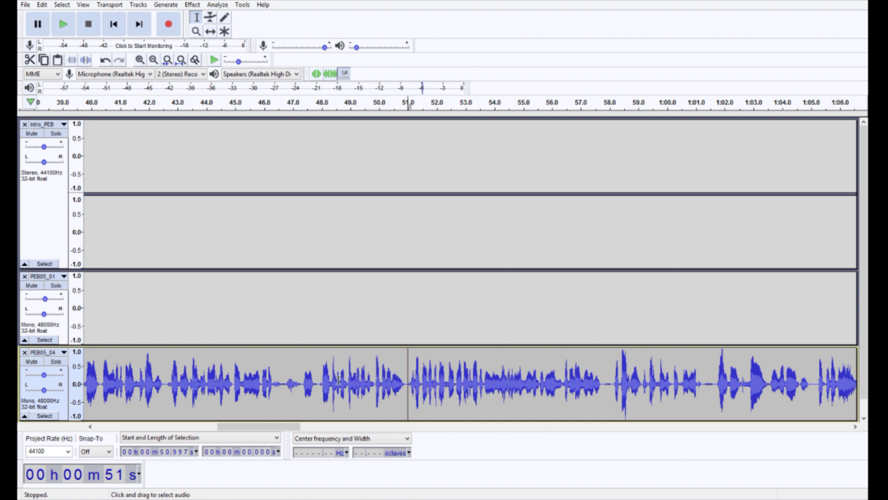
Step: Apply the Compressor effect to the whole PEB05_04 clip
{"action": "double_click", "coordinate": [303, 385]}
{"action": "left_click", "coordinate": [192, 5]}
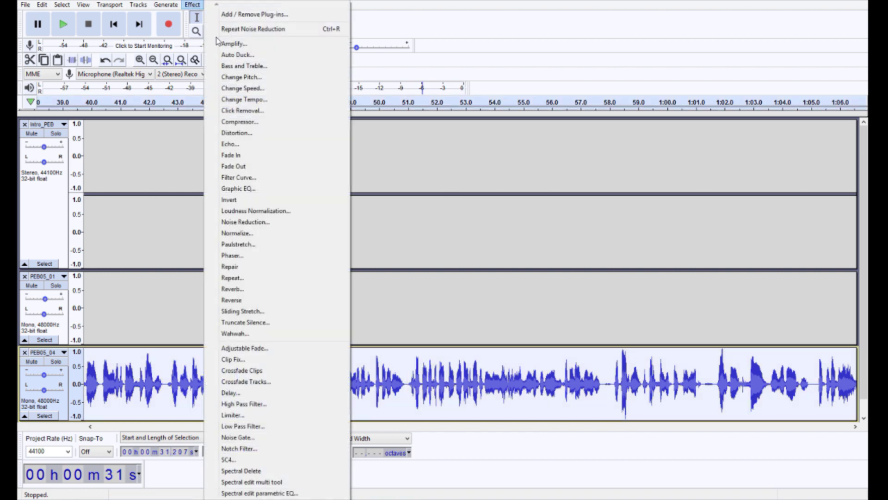
{"action": "left_click", "coordinate": [273, 122]}
{"action": "key", "text": "Escape"}
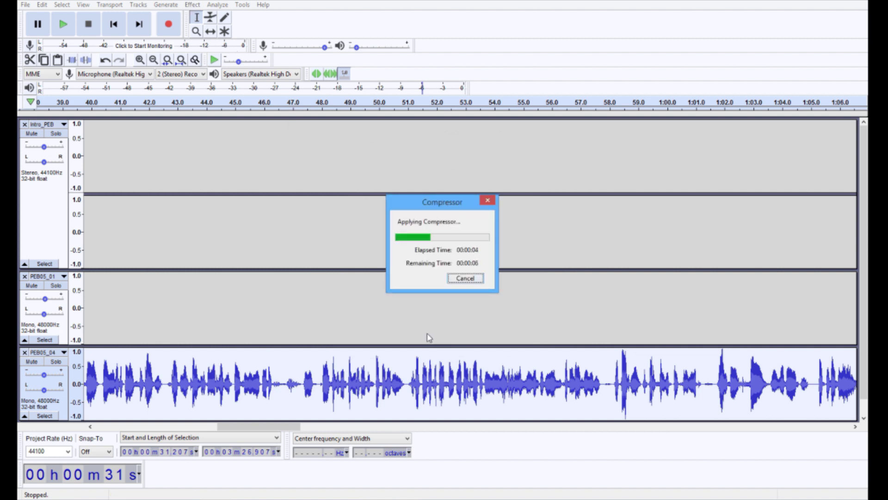
{"action": "left_click", "coordinate": [192, 6]}
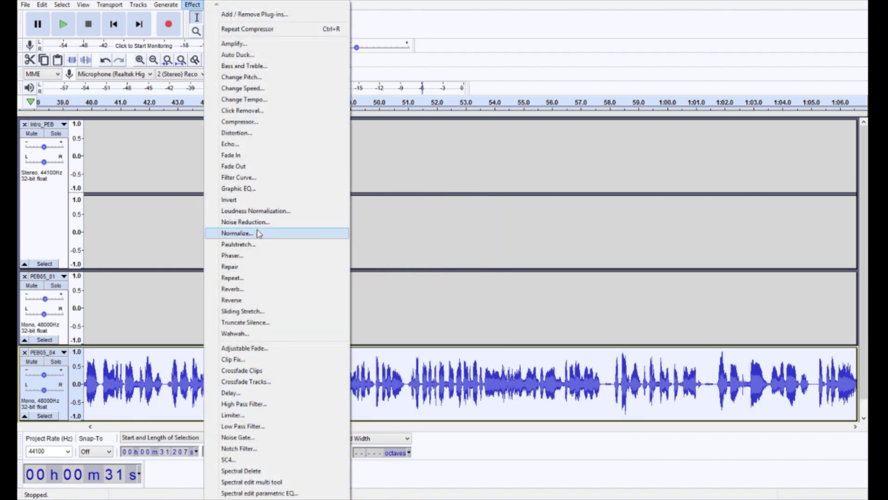
{"action": "left_click", "coordinate": [266, 181]}
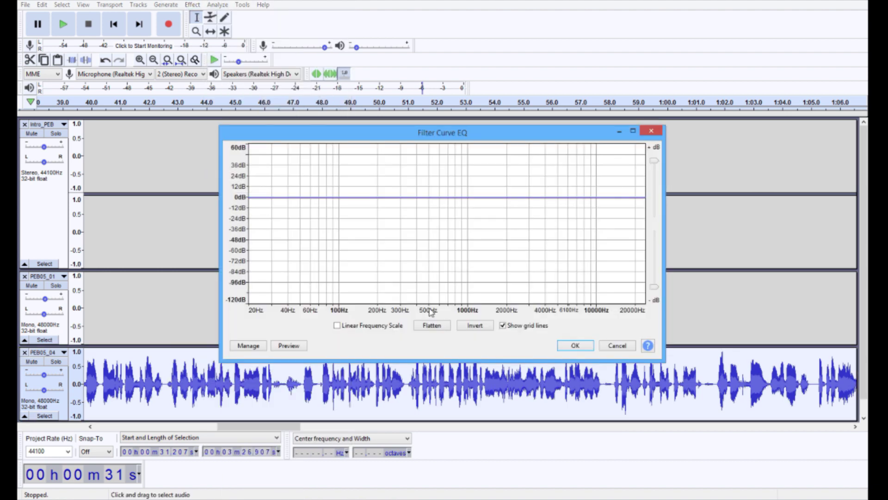
{"action": "key", "text": "Escape"}
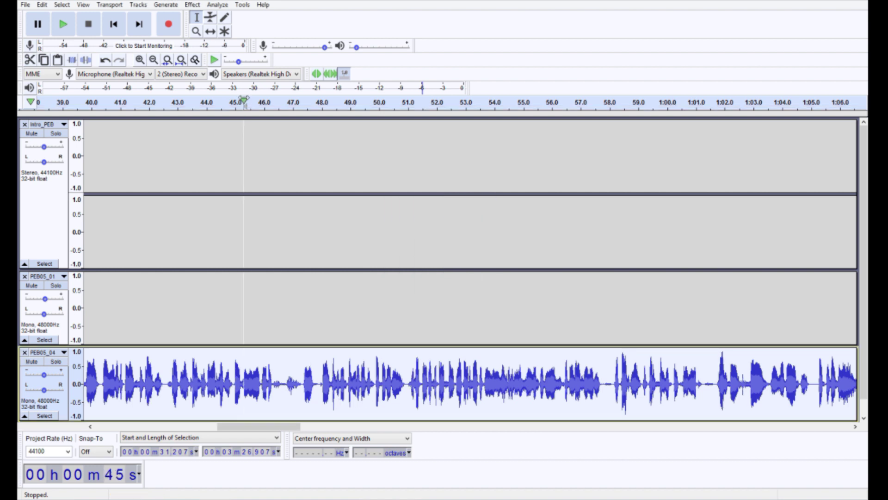
Step: Play back the compressed PEB05_04 speech from about 45.3 s and check the short pause at about 57.8 s
{"action": "left_click", "coordinate": [244, 107]}
{"action": "left_click", "coordinate": [322, 368]}
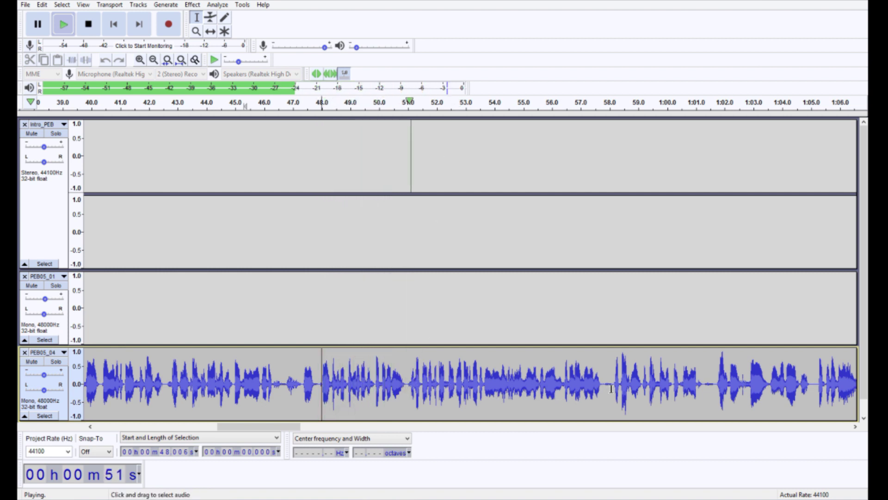
{"action": "key", "text": "space"}
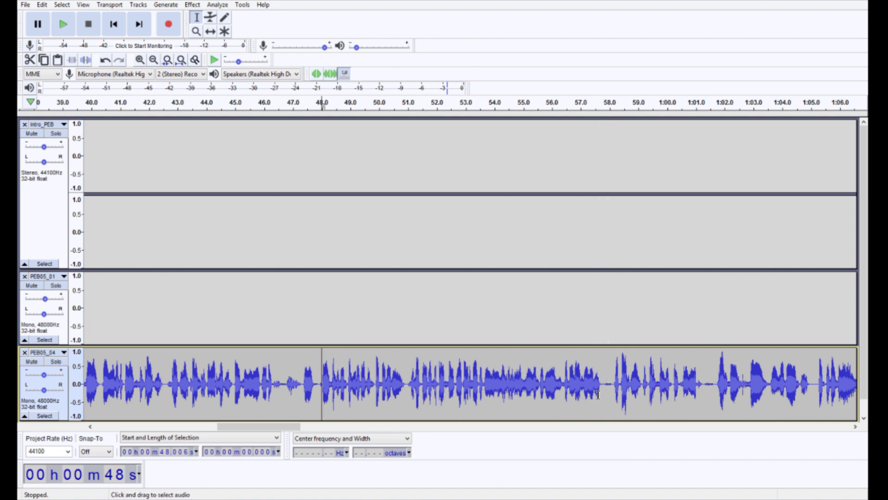
{"action": "left_click", "coordinate": [605, 383]}
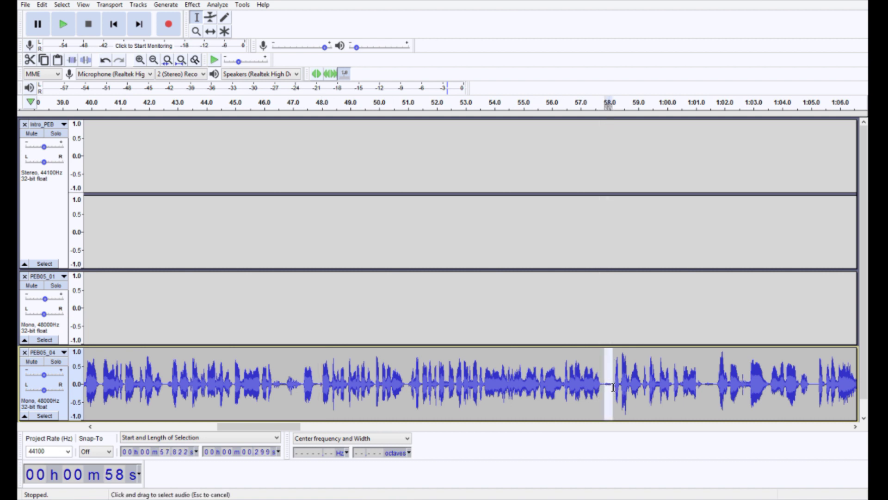
{"action": "left_click", "coordinate": [638, 386]}
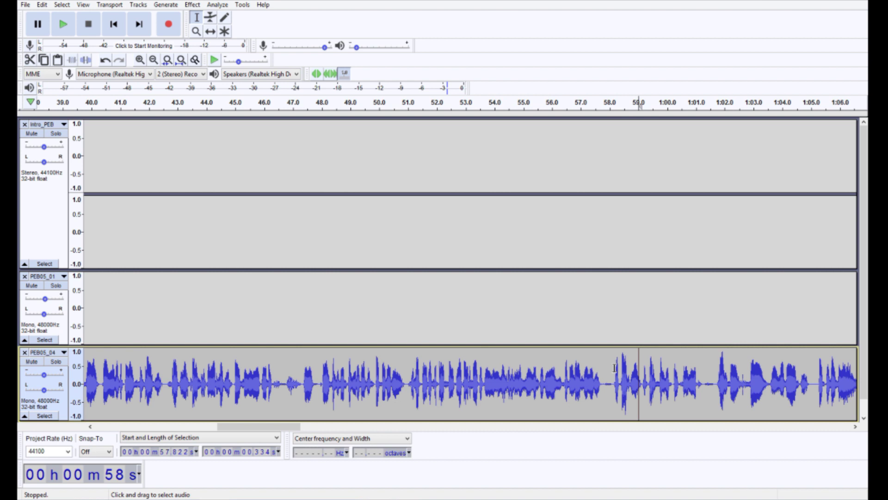
Step: Play PEB05_04 from about 57.6 s and delete the pauses at about 57.7 to 58.1 s and 1:00.9 to 1:01.2
{"action": "left_click", "coordinate": [597, 106]}
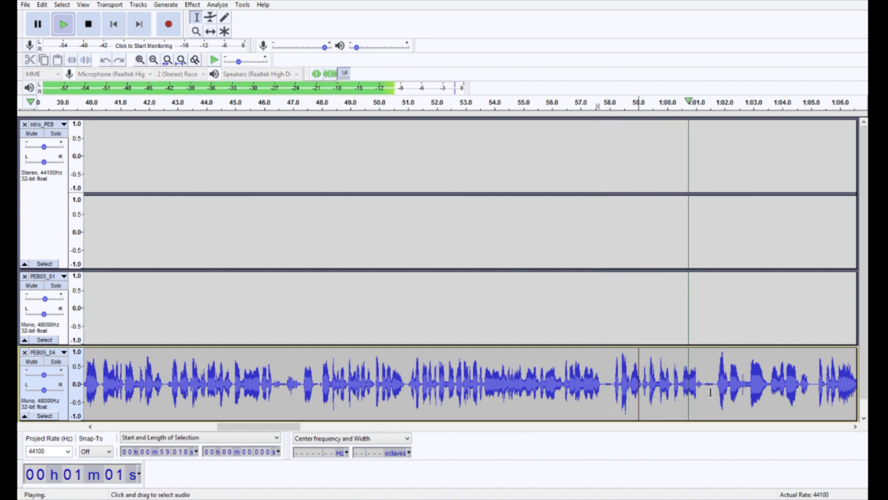
{"action": "key", "text": "space"}
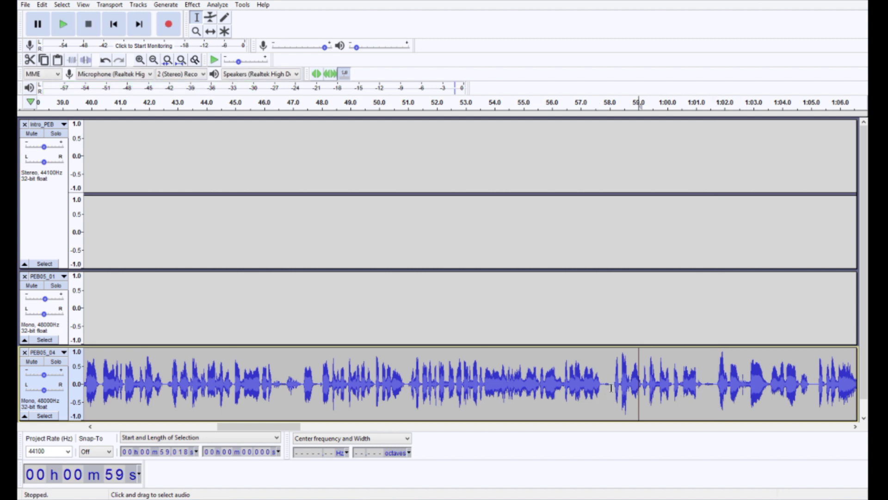
{"action": "left_click_drag", "start_coordinate": [611, 388], "coordinate": [604, 397]}
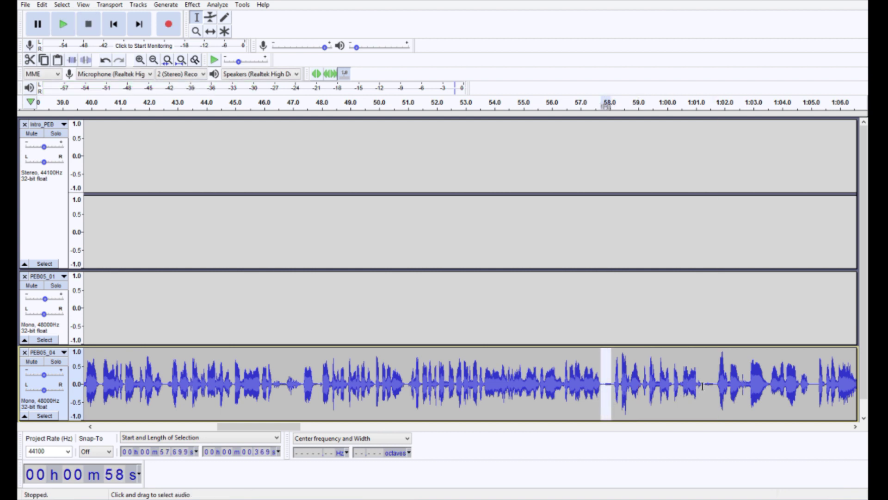
{"action": "key", "text": "Delete"}
{"action": "left_click_drag", "start_coordinate": [694, 392], "coordinate": [704, 393]}
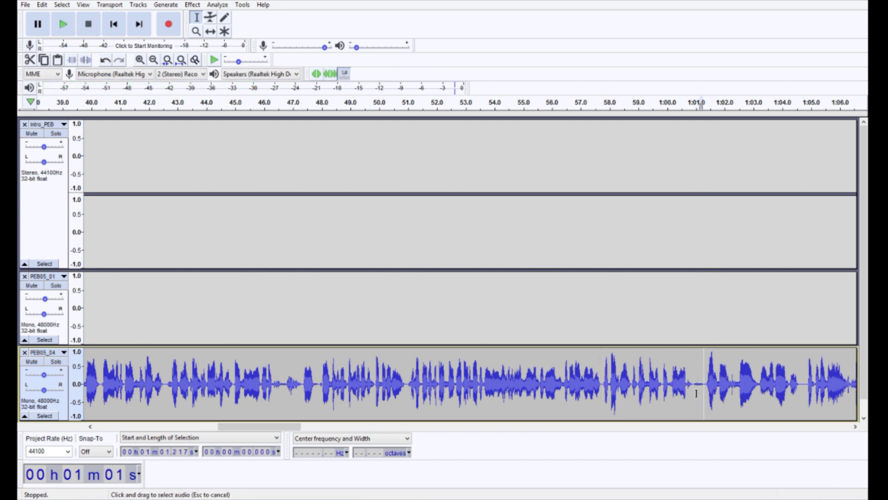
{"action": "key", "text": "Delete"}
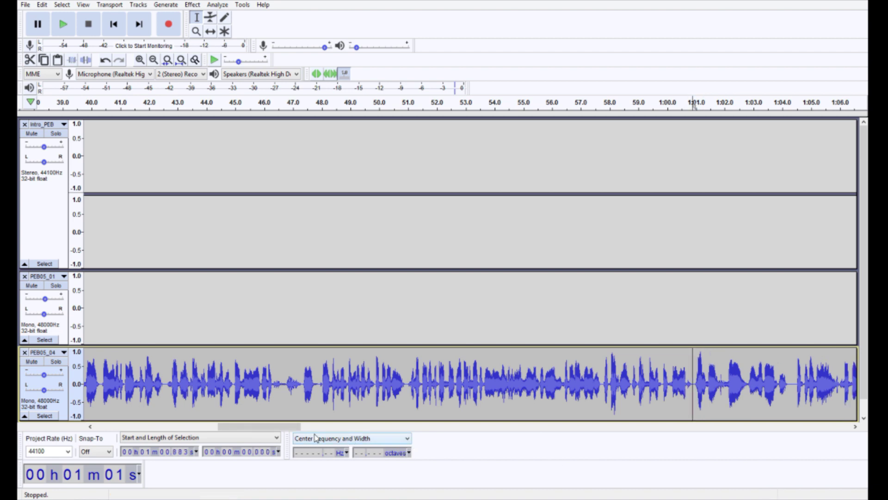
Step: Play PEB05_04 from about 1:19.3 and delete the isolated sound and long pause from about 1:19.3 to 1:24.8
{"action": "left_click_drag", "start_coordinate": [298, 425], "coordinate": [353, 426]}
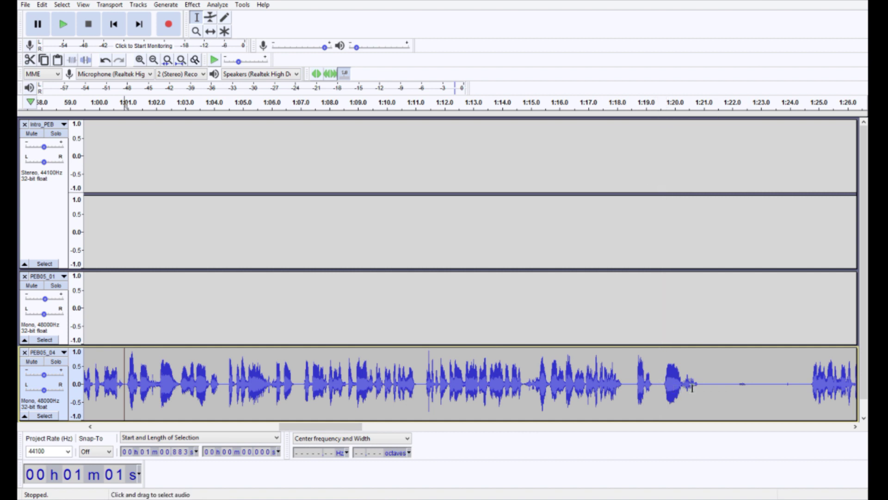
{"action": "left_click", "coordinate": [655, 103]}
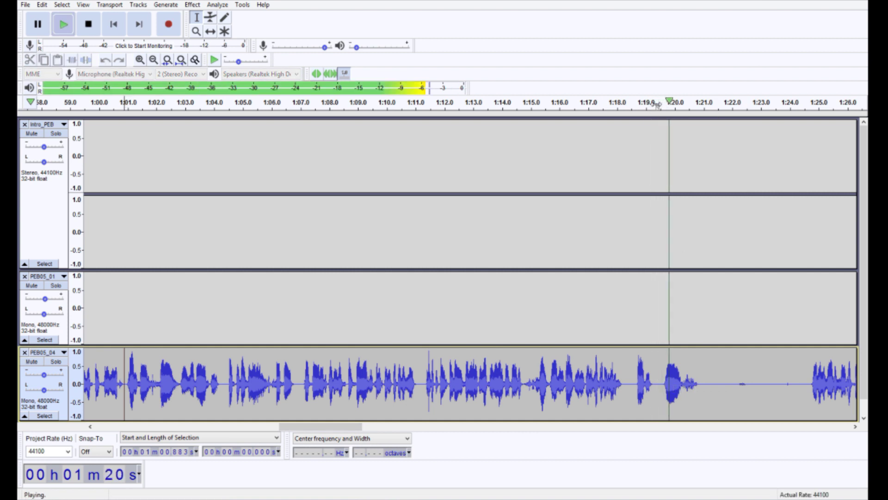
{"action": "key", "text": "space"}
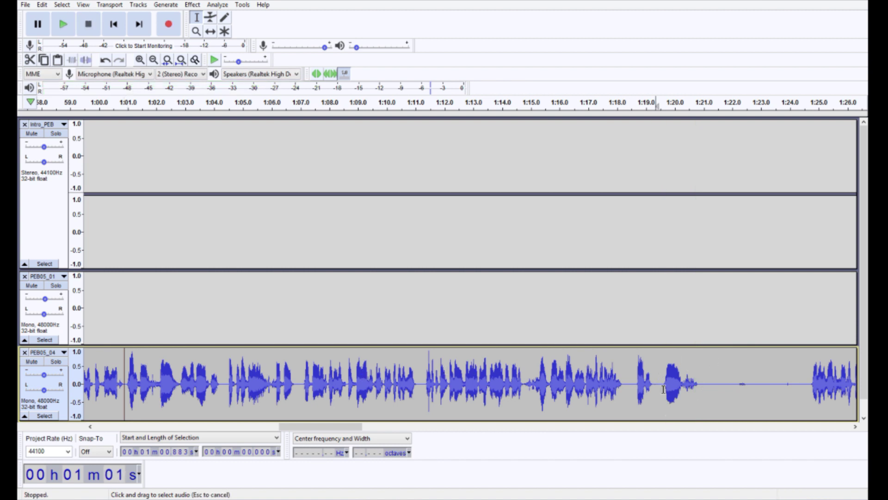
{"action": "left_click_drag", "start_coordinate": [655, 390], "coordinate": [811, 391]}
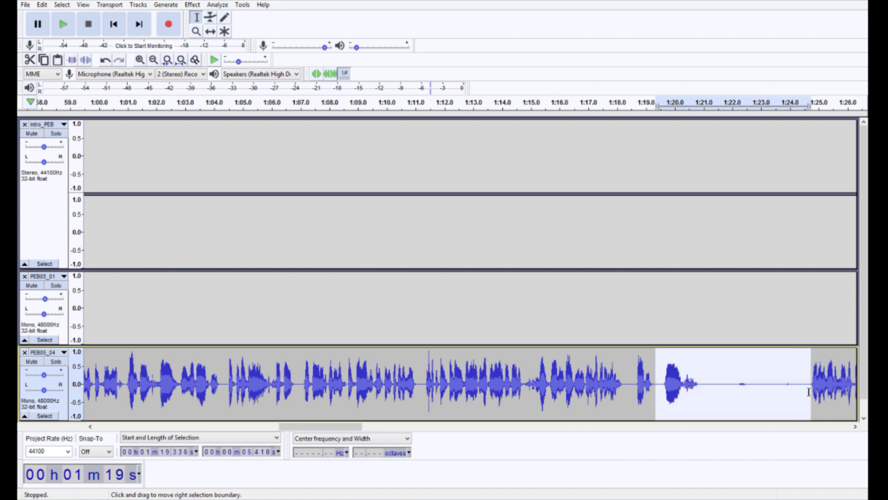
{"action": "key", "text": "Delete"}
Step: Delete the pauses in PEB05_04 starting at about 1:18.3, 1:21.2 and 1:24.8
{"action": "left_click_drag", "start_coordinate": [627, 395], "coordinate": [637, 394]}
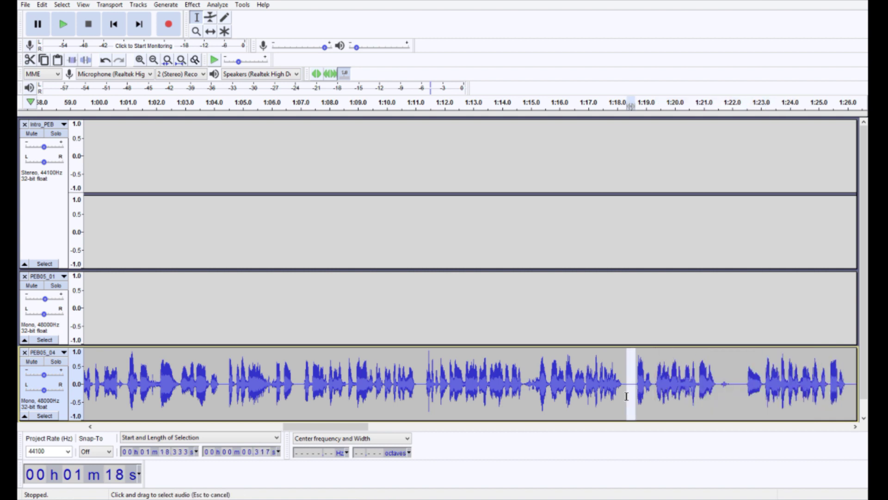
{"action": "key", "text": "Delete"}
{"action": "left_click_drag", "start_coordinate": [737, 393], "coordinate": [707, 394]}
{"action": "key", "text": "Delete"}
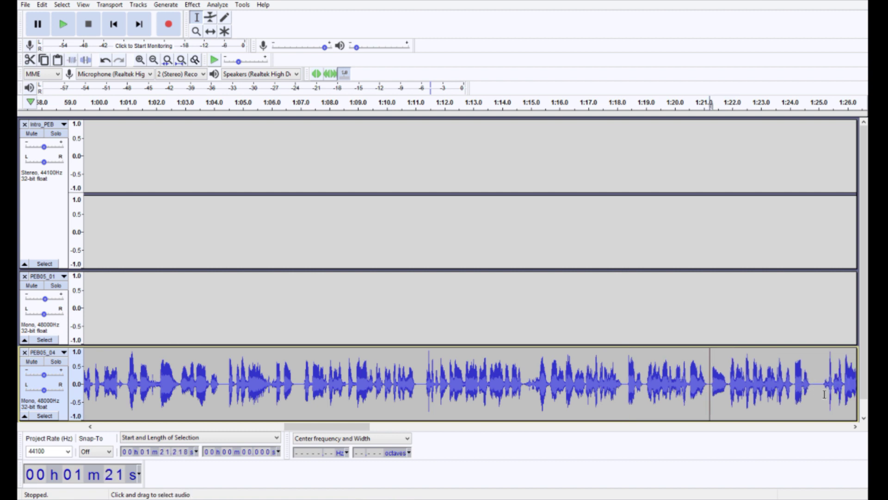
{"action": "left_click_drag", "start_coordinate": [824, 394], "coordinate": [815, 401]}
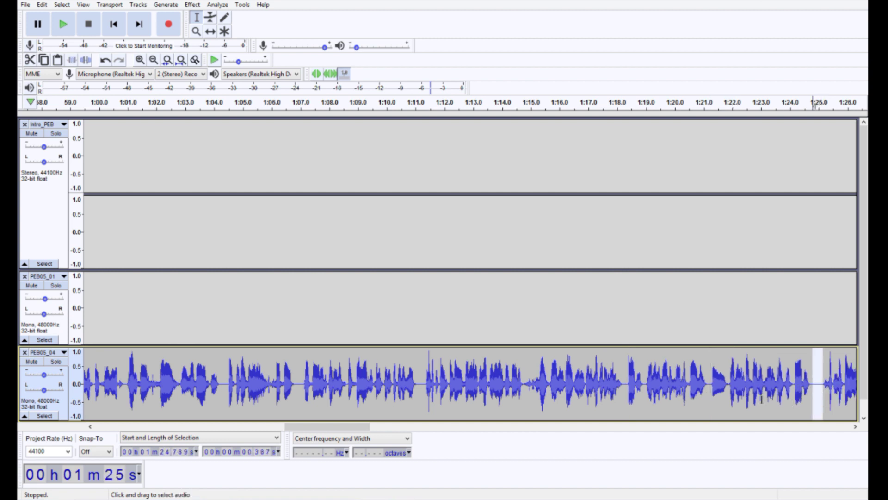
{"action": "key", "text": "Delete"}
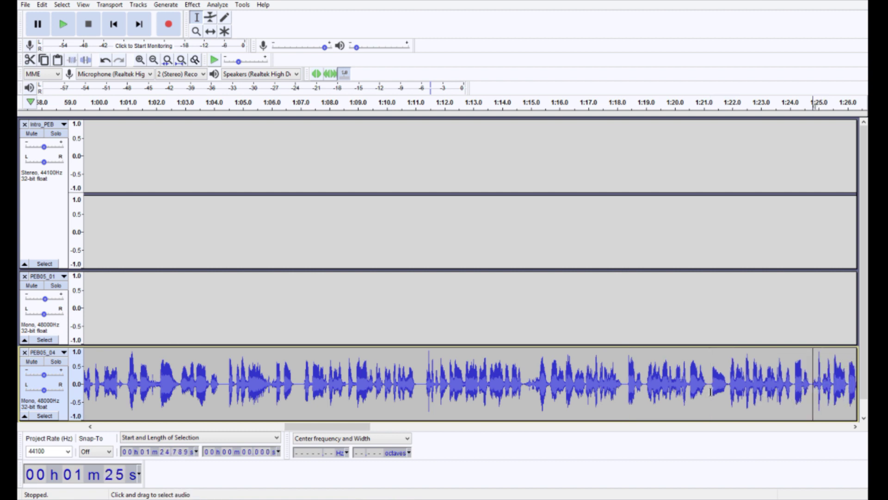
Step: Play back PEB05_04 from about 1:21 to check the speech around the cut at 1:21.2
{"action": "left_click", "coordinate": [711, 112]}
{"action": "key", "text": "space"}
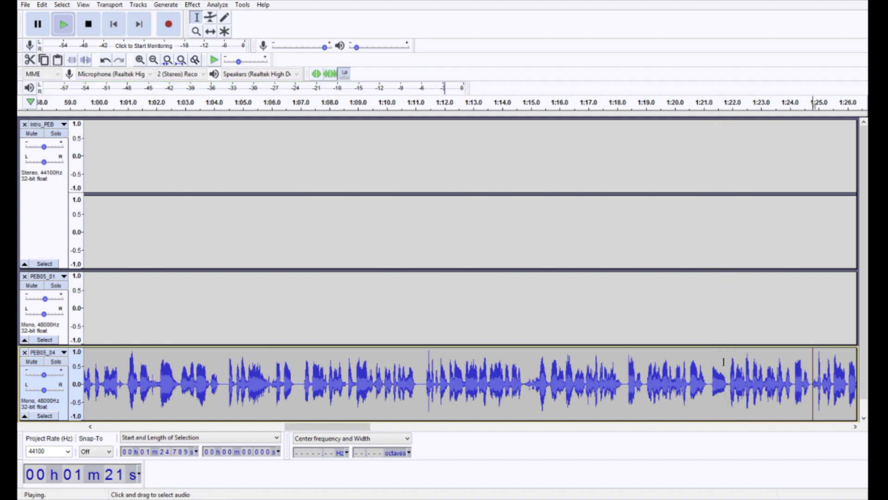
{"action": "left_click", "coordinate": [706, 103]}
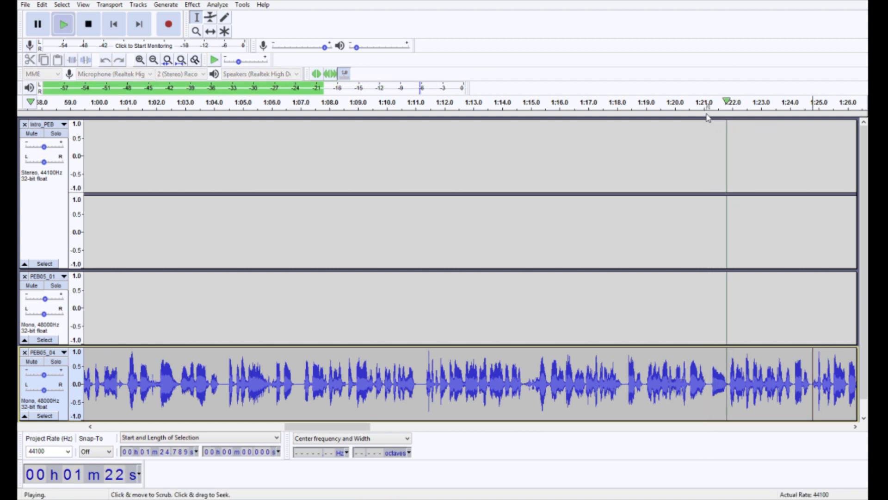
{"action": "key", "text": "space"}
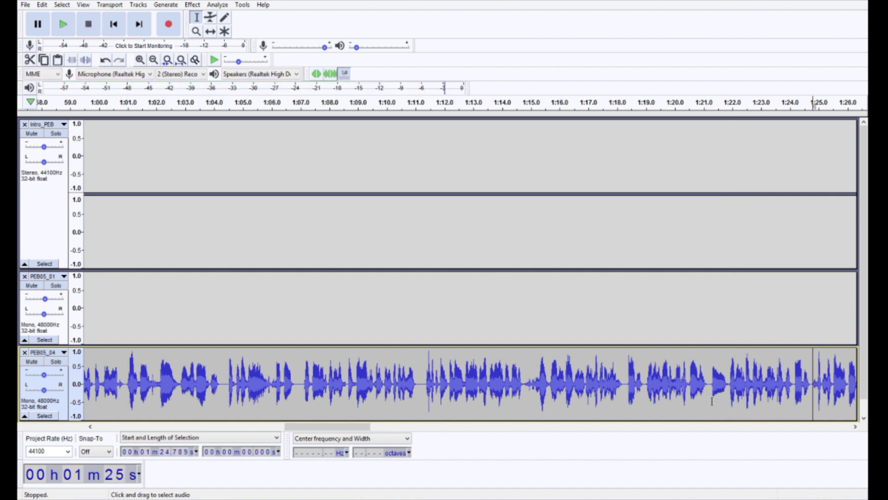
Step: Delete the pause in PEB05_04 from about 1:28.9 to 1:29.3
{"action": "left_click", "coordinate": [855, 427]}
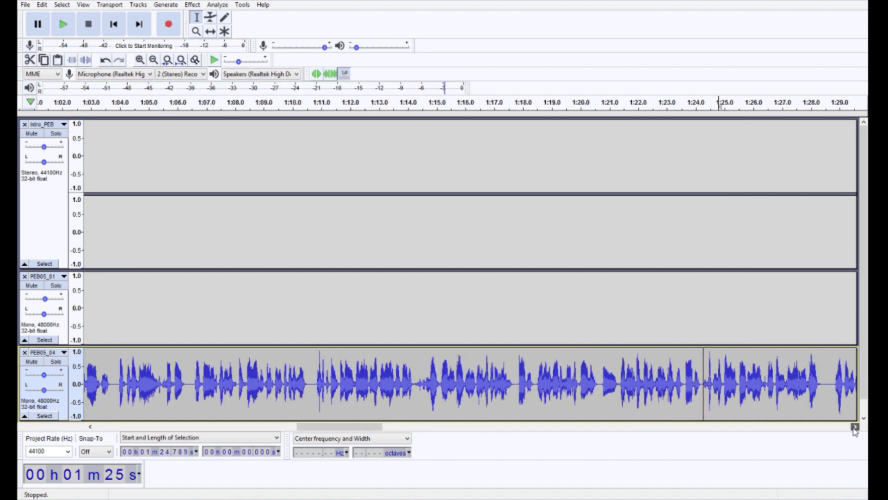
{"action": "left_click_drag", "start_coordinate": [855, 431], "coordinate": [856, 427]}
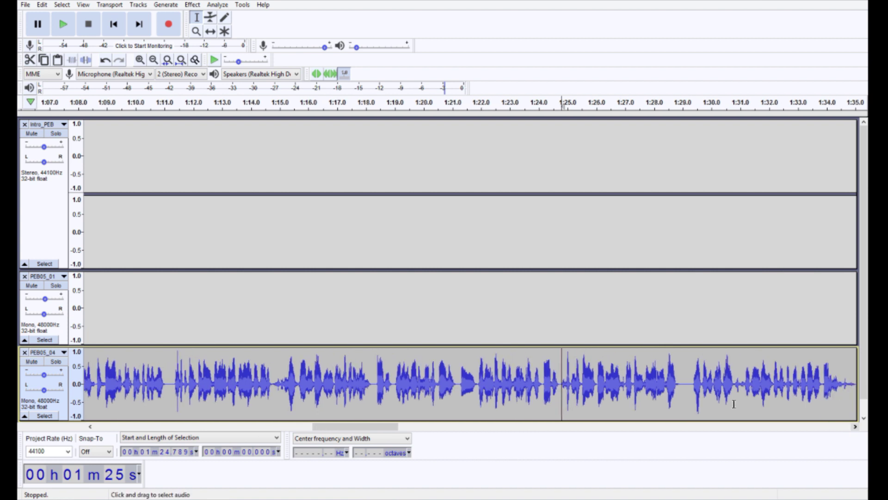
{"action": "left_click_drag", "start_coordinate": [691, 390], "coordinate": [678, 410]}
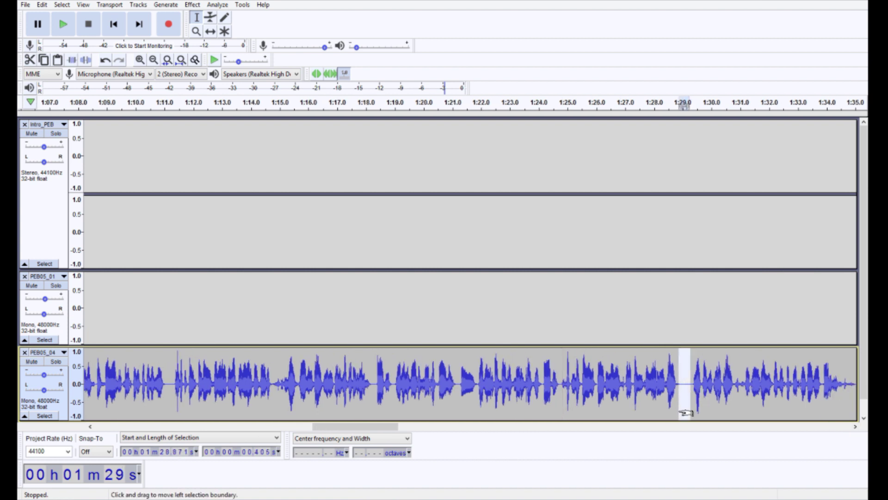
{"action": "key", "text": "Delete"}
Step: Play PEB05_04 from about 1:34.7 and try deleting the sound from about 1:34.7 to 1:35.8
{"action": "left_click_drag", "start_coordinate": [858, 431], "coordinate": [858, 426]}
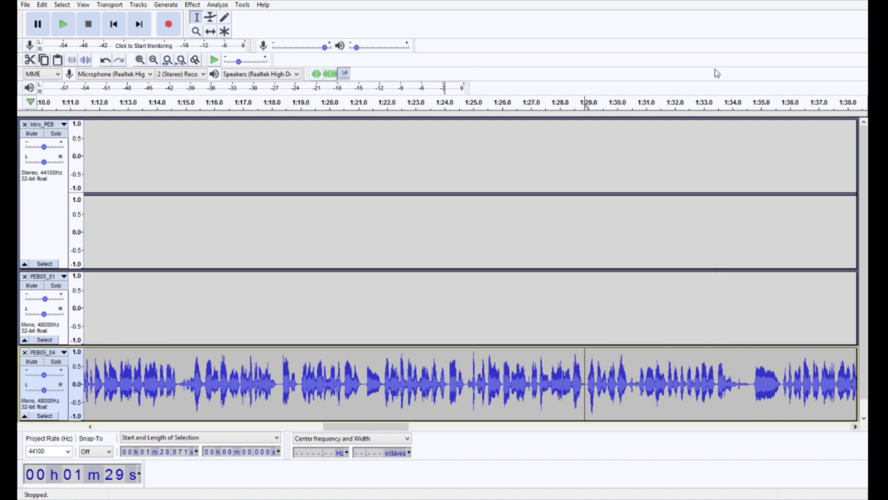
{"action": "left_click", "coordinate": [754, 103]}
{"action": "key", "text": "space"}
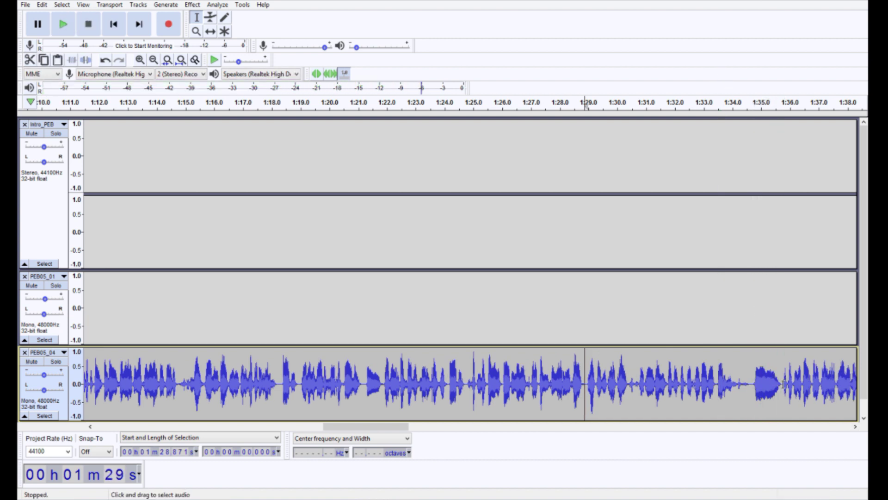
{"action": "left_click_drag", "start_coordinate": [751, 386], "coordinate": [784, 391]}
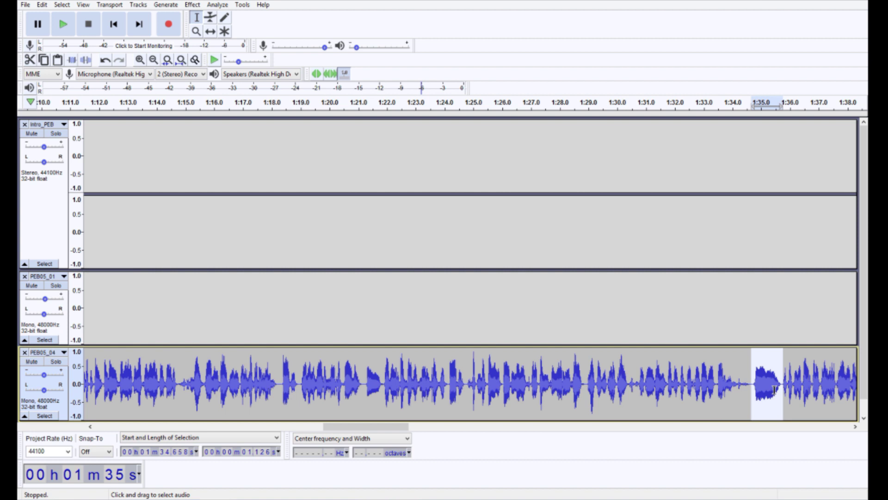
{"action": "key", "text": "Delete"}
{"action": "key", "text": "ctrl+z"}
Step: Delete the pauses in PEB05_04 starting at about 1:38.9, 1:50.8 and 1:42.9
{"action": "scroll", "coordinate": [853, 432], "scroll_direction": "right", "scroll_amount": 5}
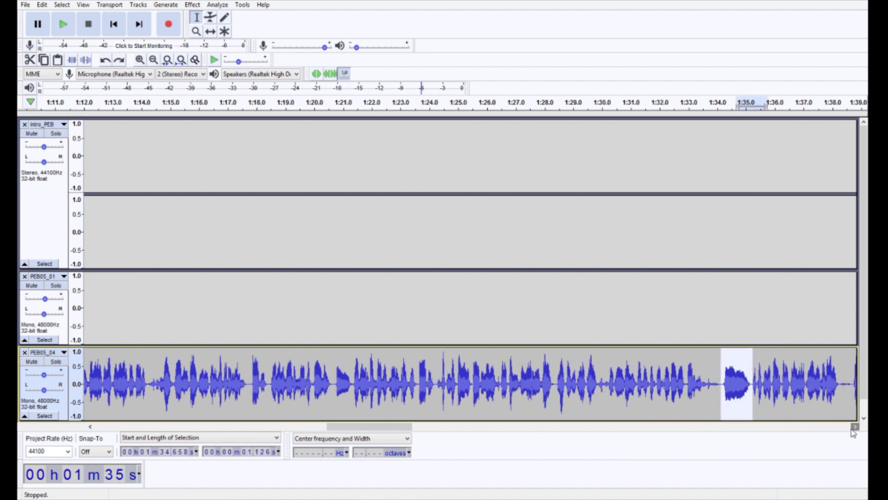
{"action": "scroll", "coordinate": [854, 432], "scroll_direction": "right", "scroll_amount": 5}
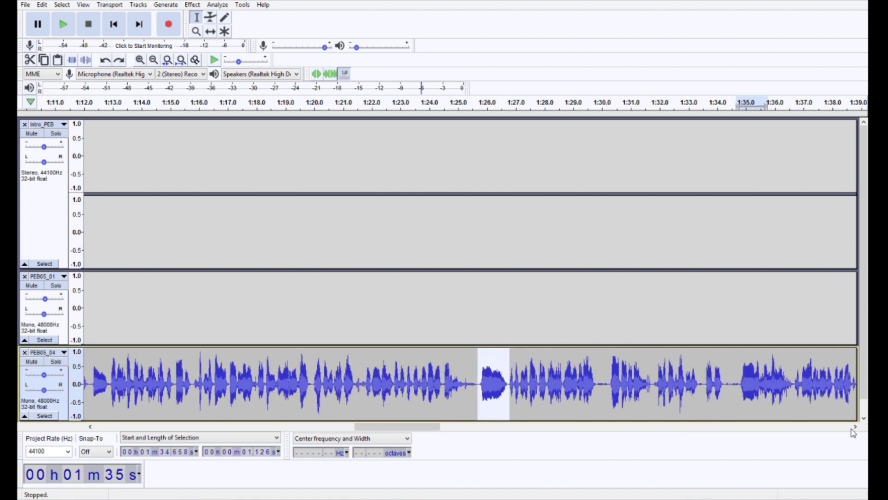
{"action": "scroll", "coordinate": [715, 412], "scroll_direction": "right", "scroll_amount": 1}
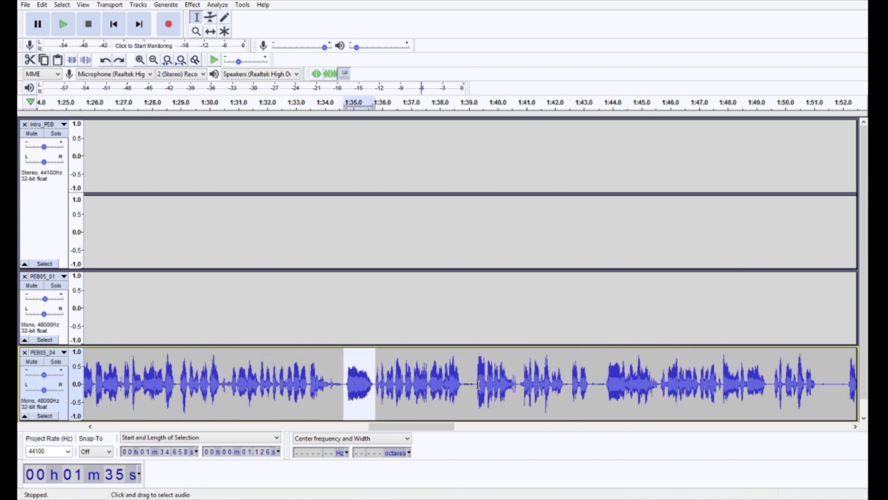
{"action": "left_click_drag", "start_coordinate": [476, 384], "coordinate": [466, 396]}
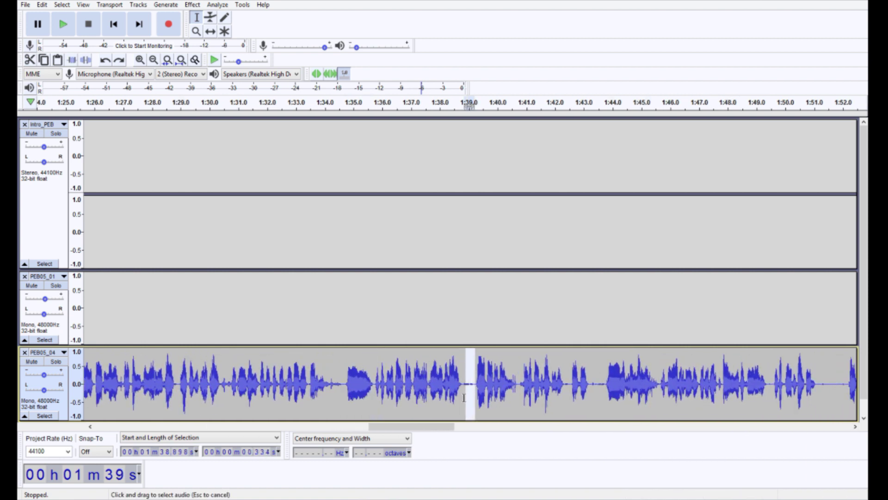
{"action": "key", "text": "Delete"}
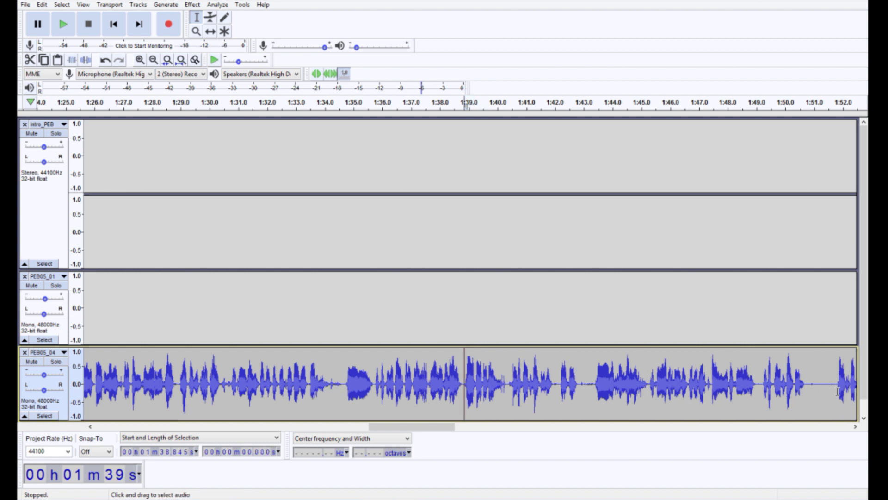
{"action": "left_click_drag", "start_coordinate": [838, 391], "coordinate": [837, 397]}
{"action": "key", "text": "Delete"}
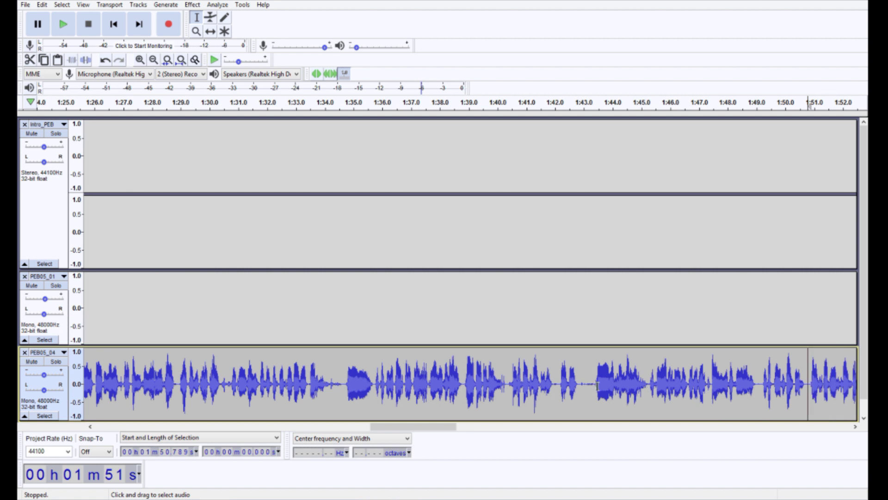
{"action": "left_click_drag", "start_coordinate": [592, 399], "coordinate": [580, 401]}
{"action": "key", "text": "Delete"}
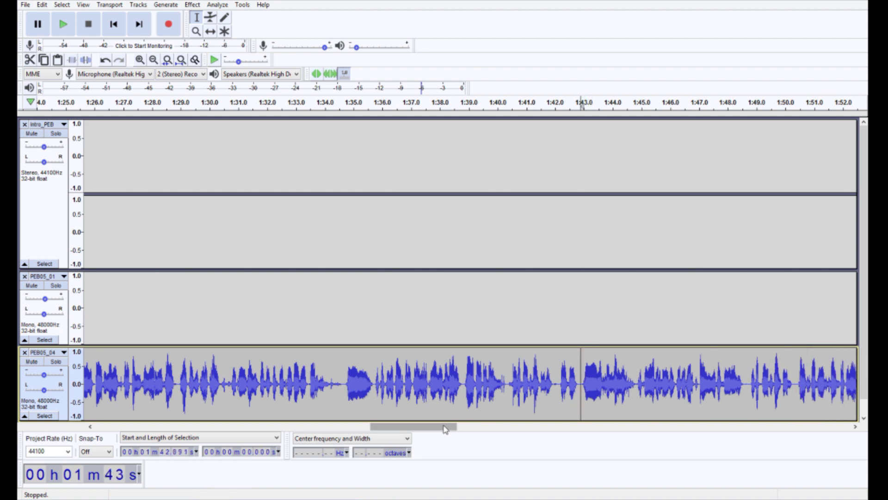
Step: Play back the PEB05_04 speech from about 1:56.8 to about 2:08
{"action": "left_click_drag", "start_coordinate": [415, 428], "coordinate": [478, 434]}
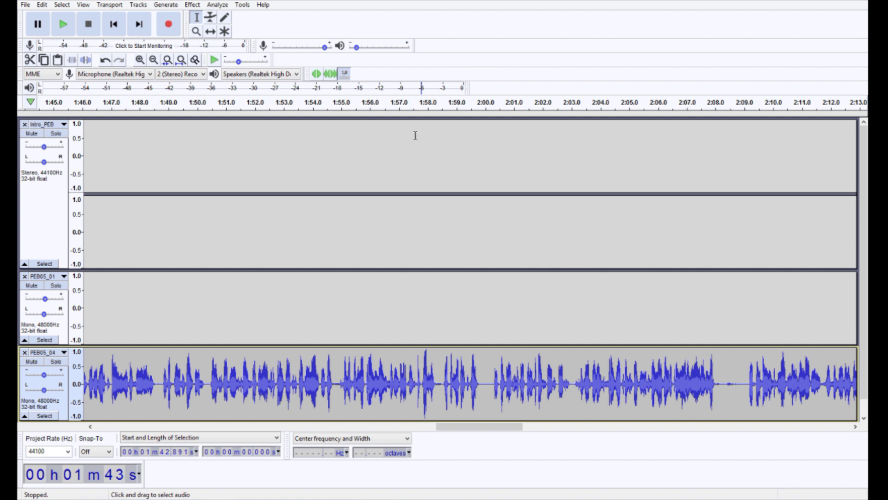
{"action": "left_click", "coordinate": [393, 103]}
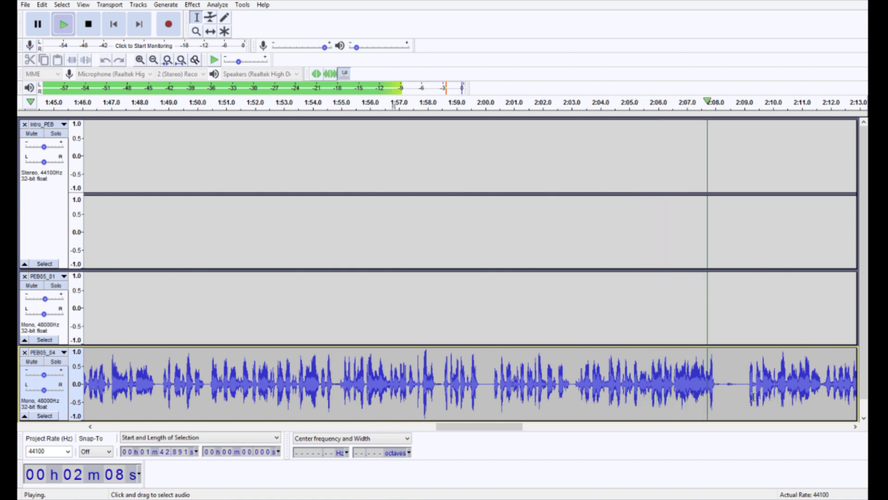
{"action": "key", "text": "space"}
Step: Play PEB05_04 from about 2:24.4 and delete the sound from about 2:23.9 to 2:25.6
{"action": "left_click", "coordinate": [855, 426]}
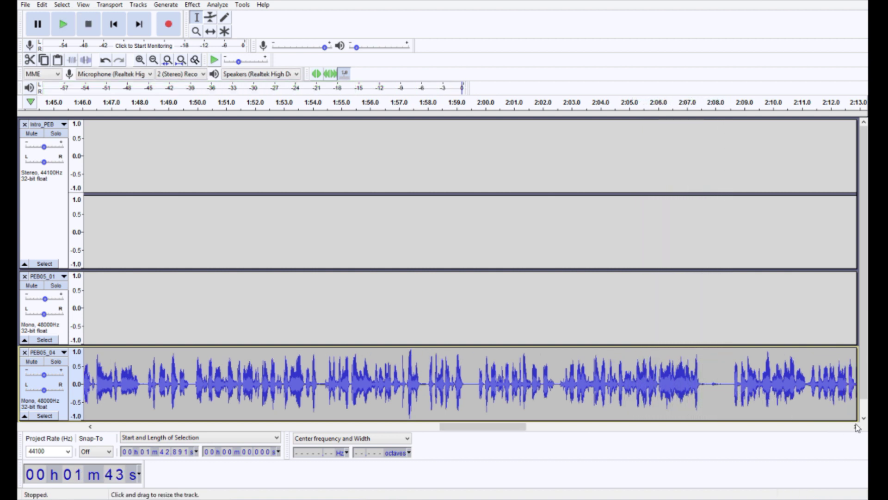
{"action": "left_click", "coordinate": [835, 425]}
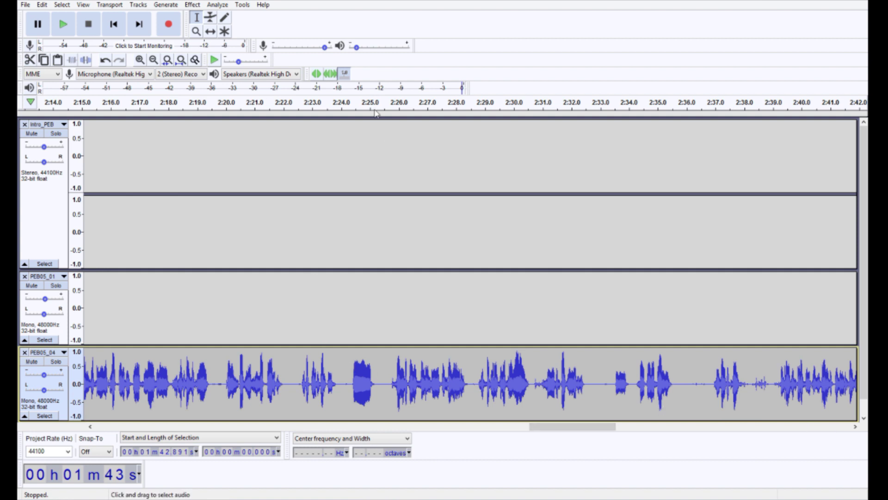
{"action": "left_click", "coordinate": [352, 103]}
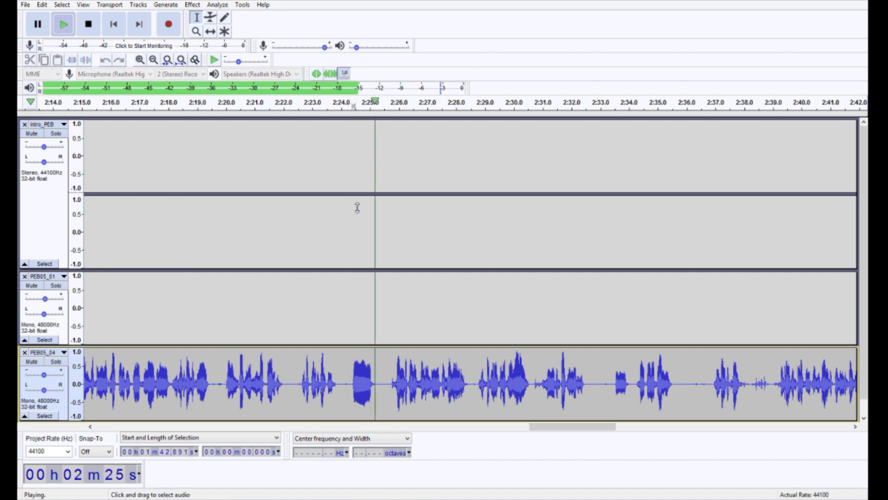
{"action": "key", "text": "space"}
{"action": "left_click_drag", "start_coordinate": [339, 387], "coordinate": [386, 393]}
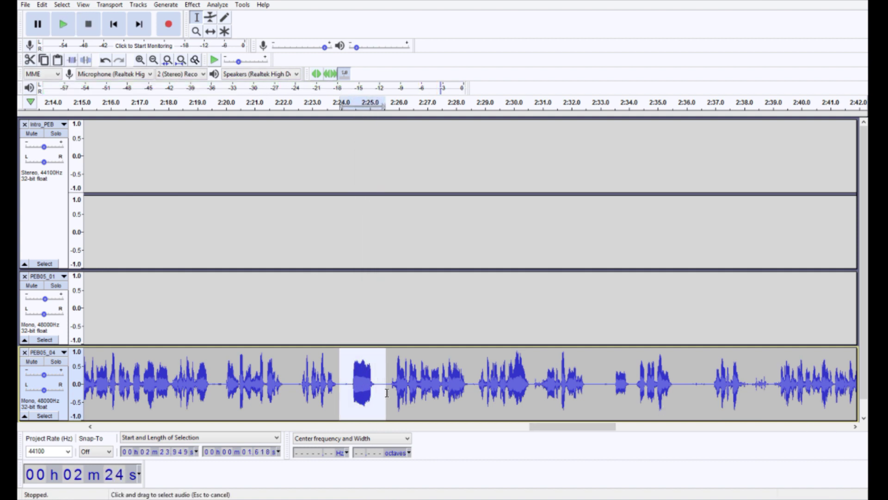
{"action": "key", "text": "Delete"}
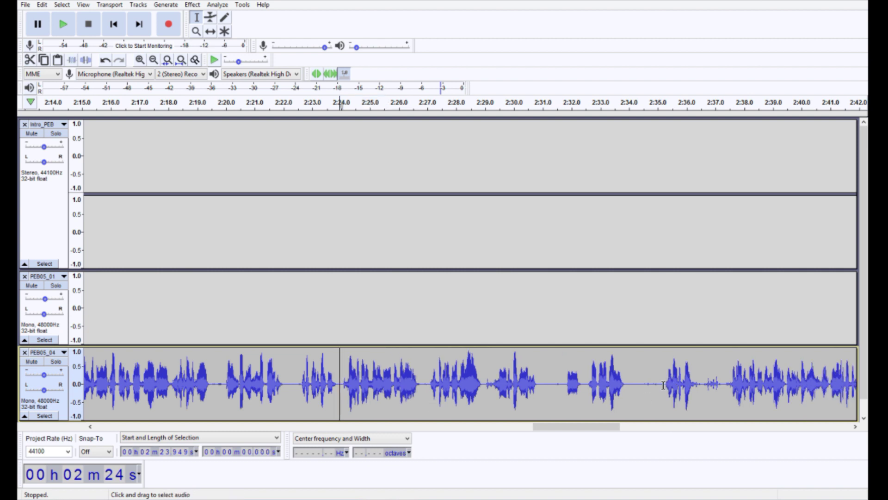
Step: Delete the pause in PEB05_04 from about 2:34.0 to 2:35.2 and the faint noise from about 2:35.3 to 2:36.1
{"action": "left_click_drag", "start_coordinate": [664, 385], "coordinate": [627, 388]}
{"action": "key", "text": "Delete"}
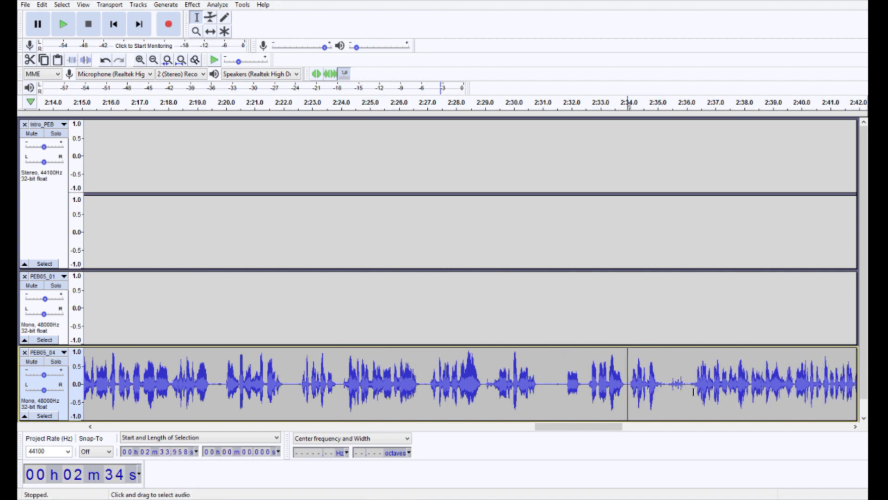
{"action": "left_click", "coordinate": [665, 103]}
{"action": "key", "text": "space"}
{"action": "left_click_drag", "start_coordinate": [690, 405], "coordinate": [667, 407]}
{"action": "key", "text": "Delete"}
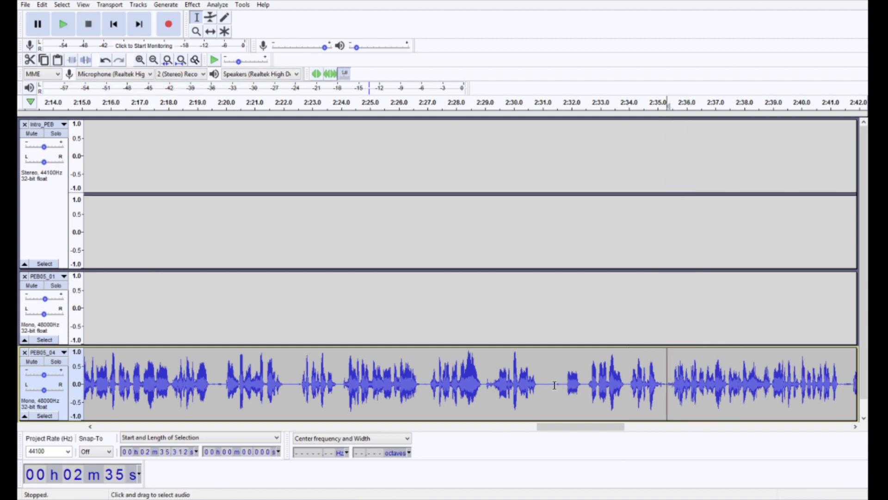
Step: Delete the pauses in PEB05_04 starting at about 2:30.9, 2:22.1, 2:19.5 and 2:39.7
{"action": "left_click_drag", "start_coordinate": [564, 392], "coordinate": [540, 403]}
{"action": "key", "text": "Delete"}
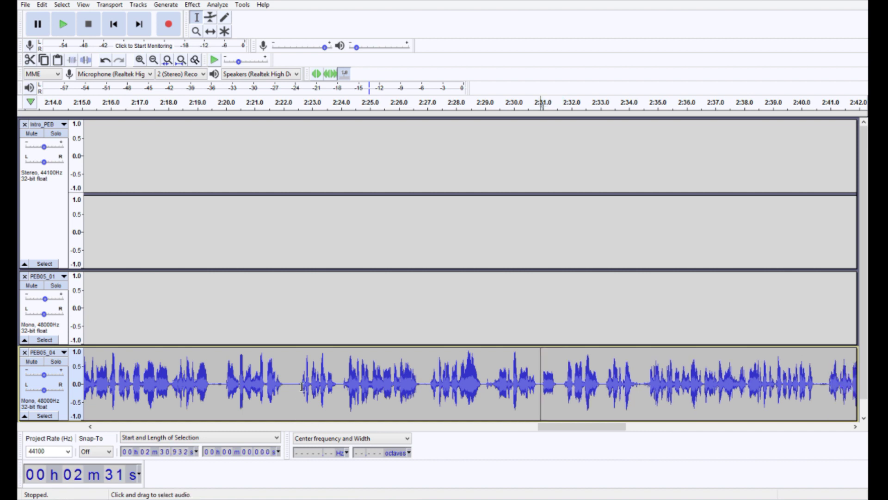
{"action": "left_click_drag", "start_coordinate": [298, 387], "coordinate": [286, 386]}
{"action": "key", "text": "Delete"}
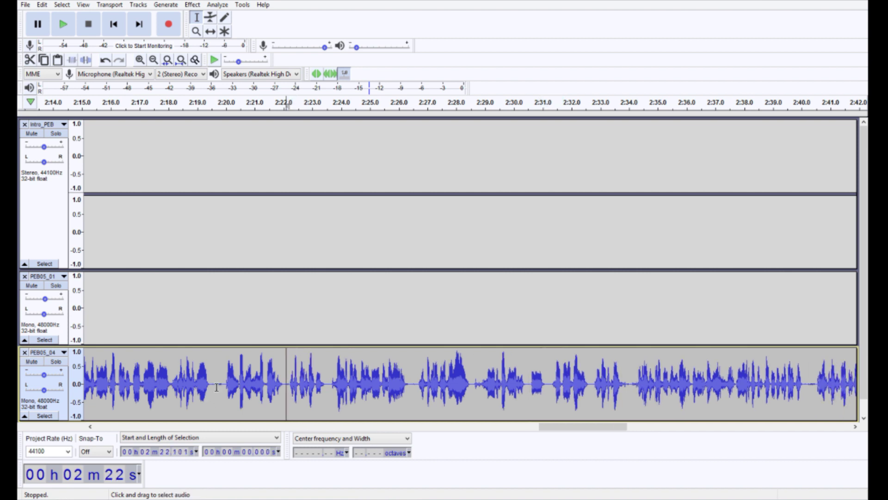
{"action": "left_click_drag", "start_coordinate": [225, 395], "coordinate": [211, 397]}
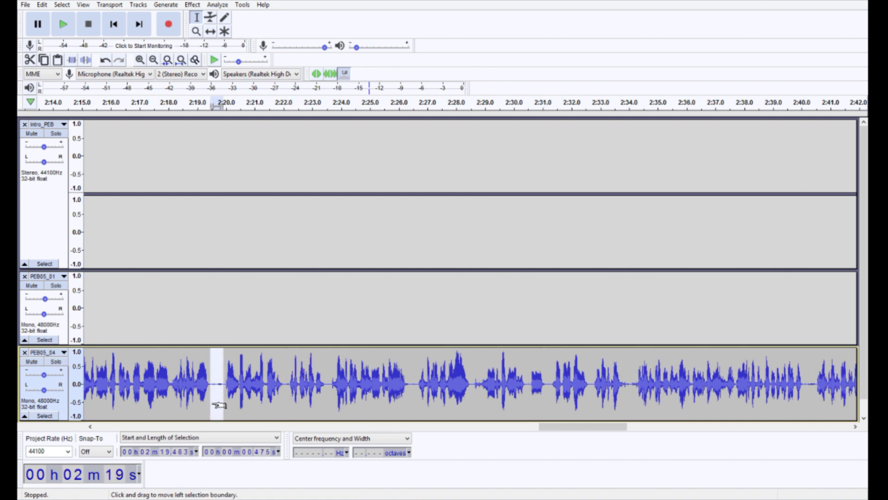
{"action": "key", "text": "Delete"}
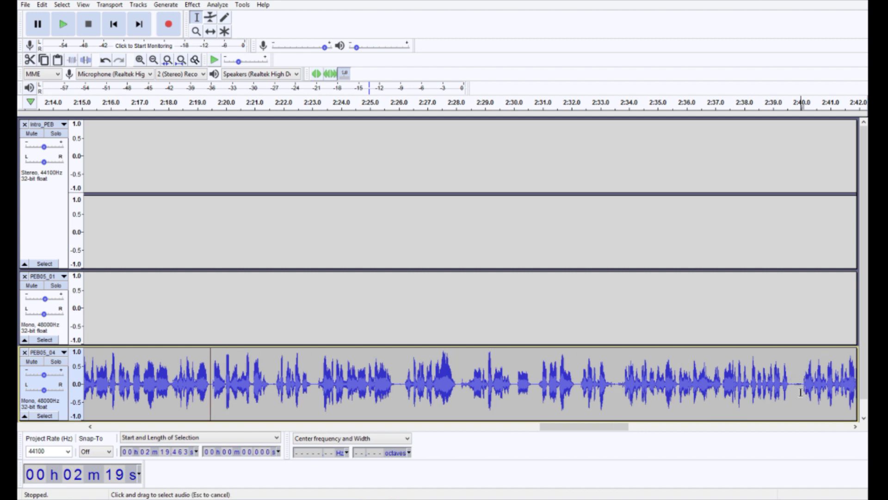
{"action": "left_click_drag", "start_coordinate": [801, 392], "coordinate": [794, 393]}
{"action": "key", "text": "Delete"}
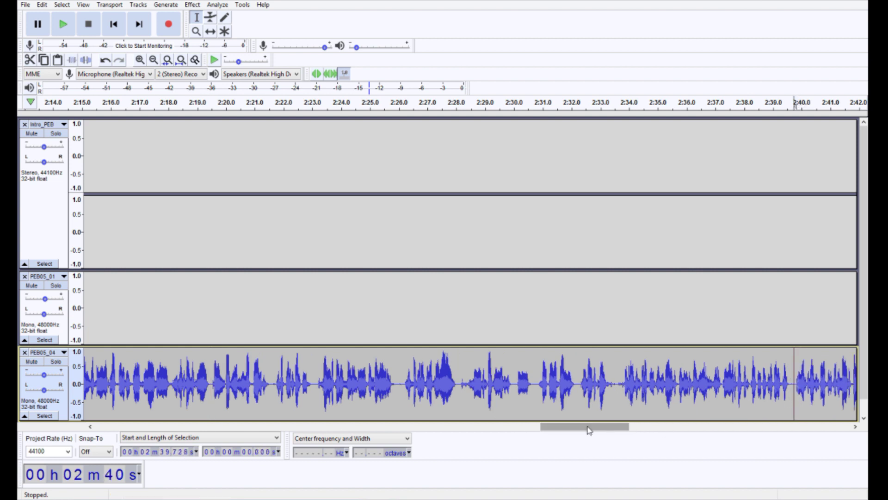
Step: Play PEB05_04 from about 2:53.3, raise the track's gain slightly, and replay it from about 2:51.8
{"action": "left_click_drag", "start_coordinate": [589, 430], "coordinate": [654, 431]}
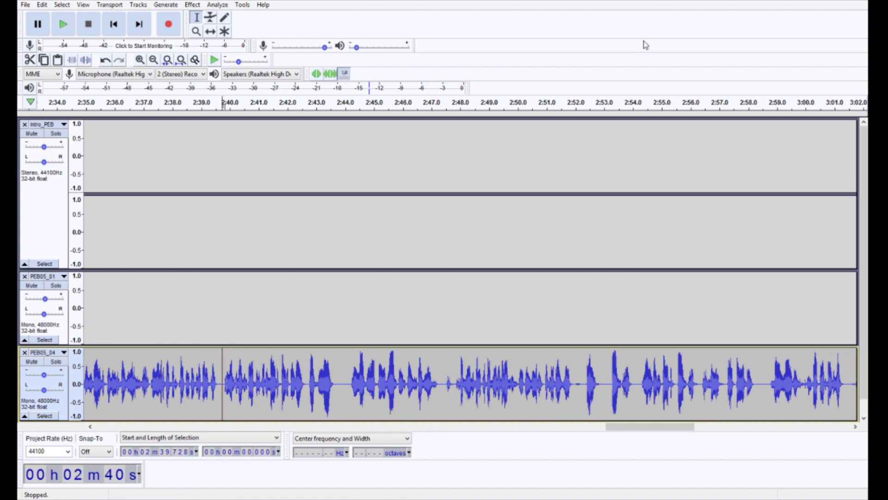
{"action": "left_click", "coordinate": [613, 104]}
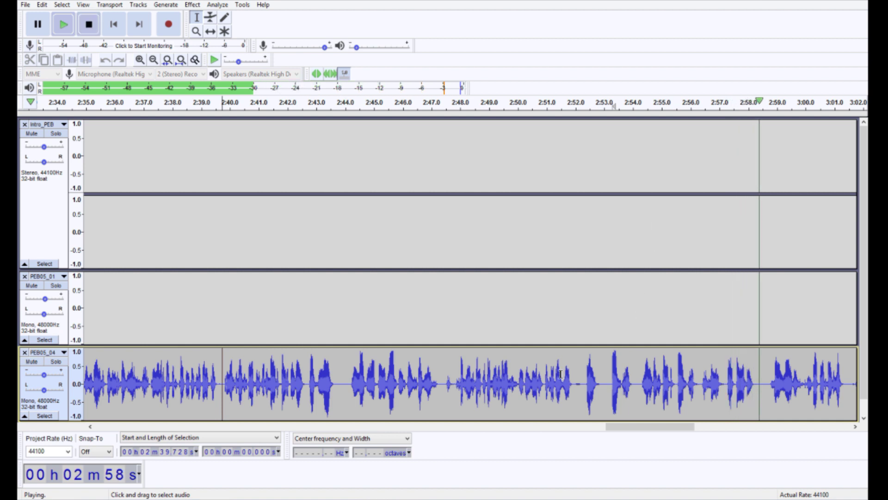
{"action": "key", "text": "space"}
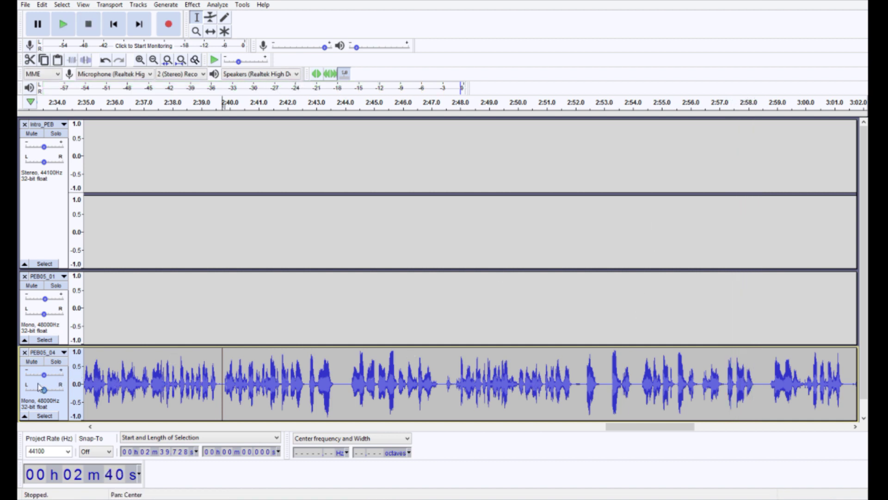
{"action": "left_click_drag", "start_coordinate": [44, 377], "coordinate": [48, 380]}
{"action": "left_click", "coordinate": [570, 104]}
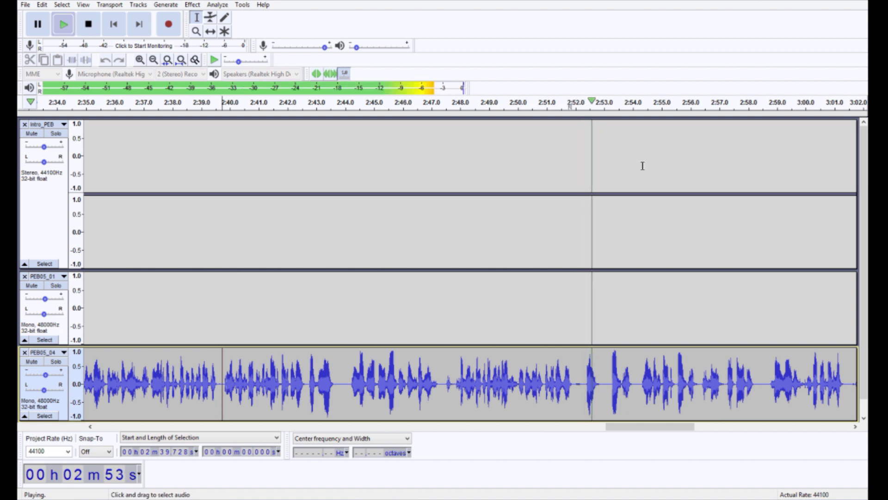
{"action": "key", "text": "space"}
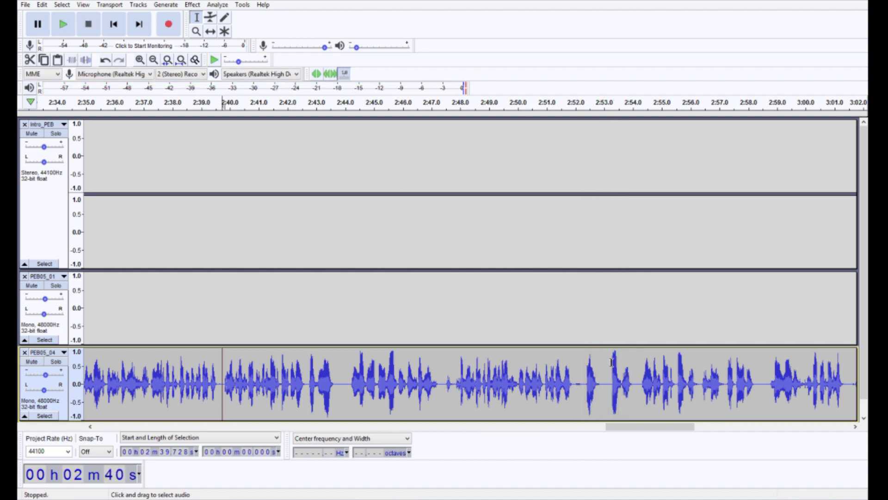
Step: Lower the PEB05_04 volume envelope around the loud peak near 2:53.4 and replay from about 2:52.6
{"action": "key", "text": "F2"}
{"action": "left_click_drag", "start_coordinate": [613, 353], "coordinate": [622, 347]}
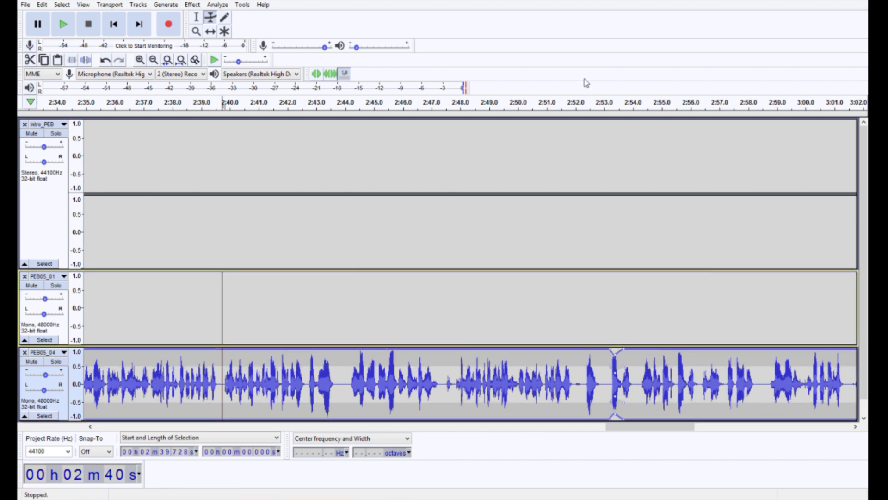
{"action": "key", "text": "F1"}
{"action": "left_click", "coordinate": [591, 106]}
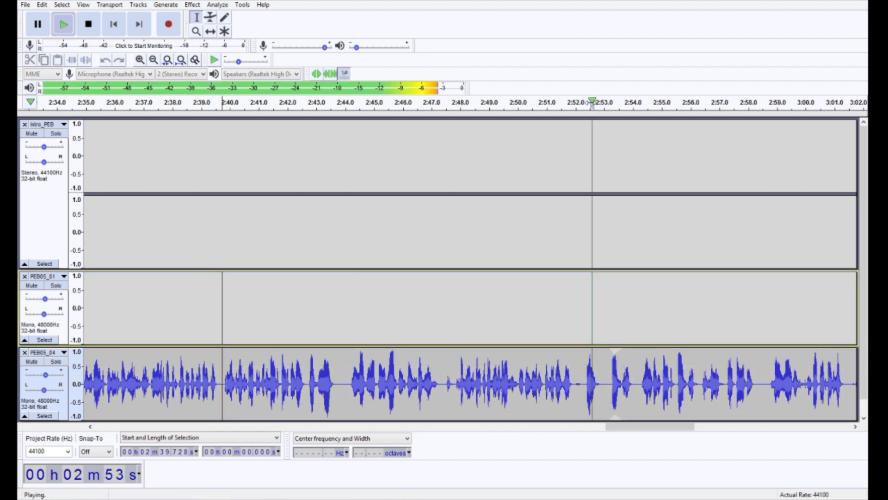
{"action": "left_click", "coordinate": [591, 102]}
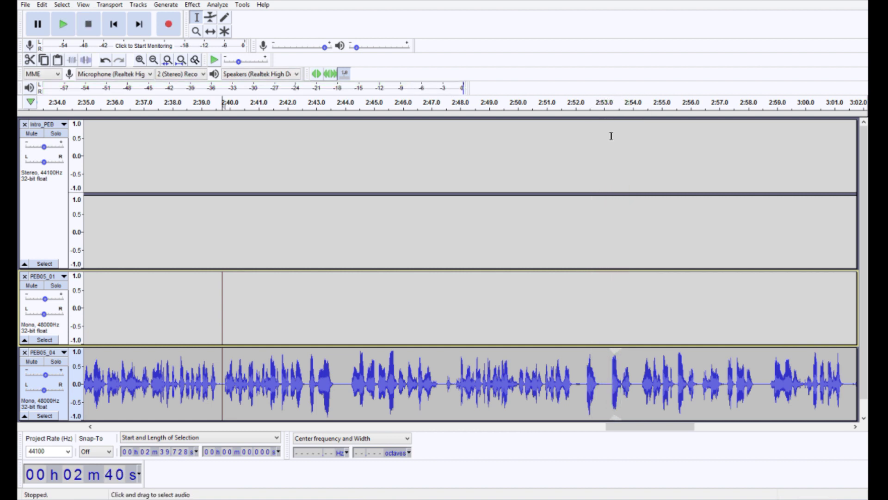
{"action": "key", "text": "space"}
Step: Lower the PEB05_04 volume envelope around the loud peak near 2:55.6, playing that passage before and after the change
{"action": "left_click", "coordinate": [659, 103]}
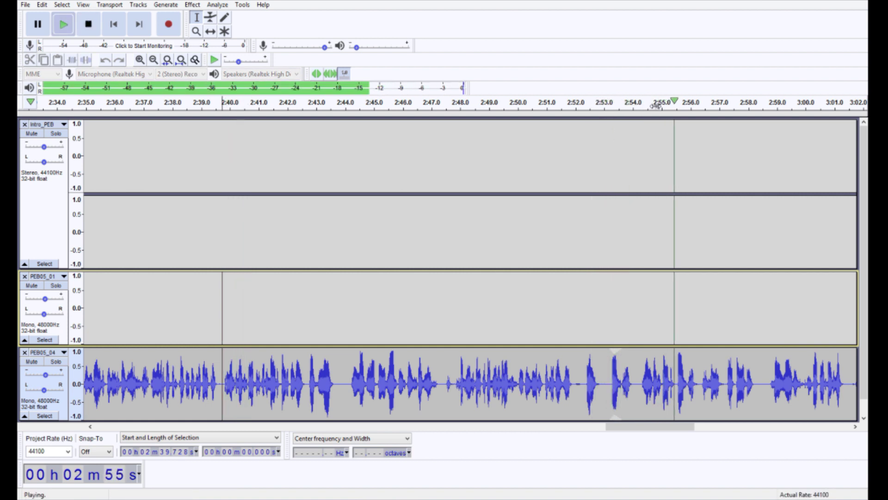
{"action": "key", "text": "space"}
{"action": "key", "text": "F2"}
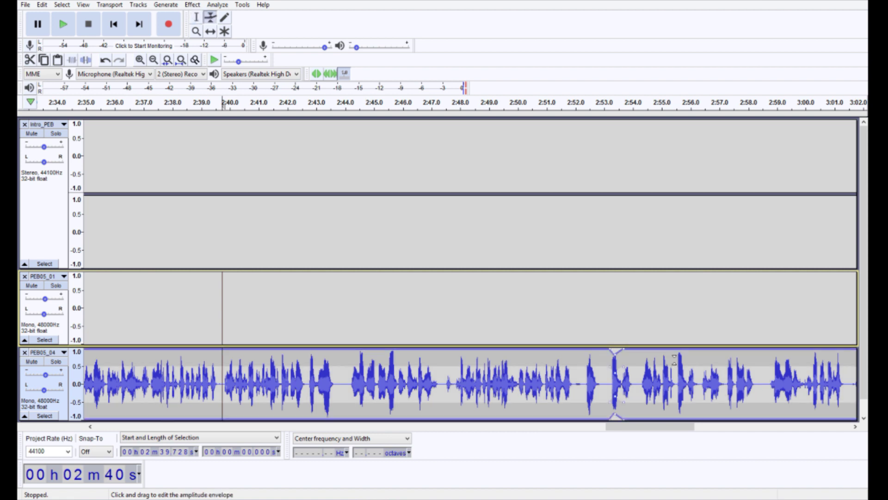
{"action": "left_click_drag", "start_coordinate": [676, 366], "coordinate": [688, 342]}
{"action": "key", "text": "shift+Up"}
{"action": "key", "text": "F1"}
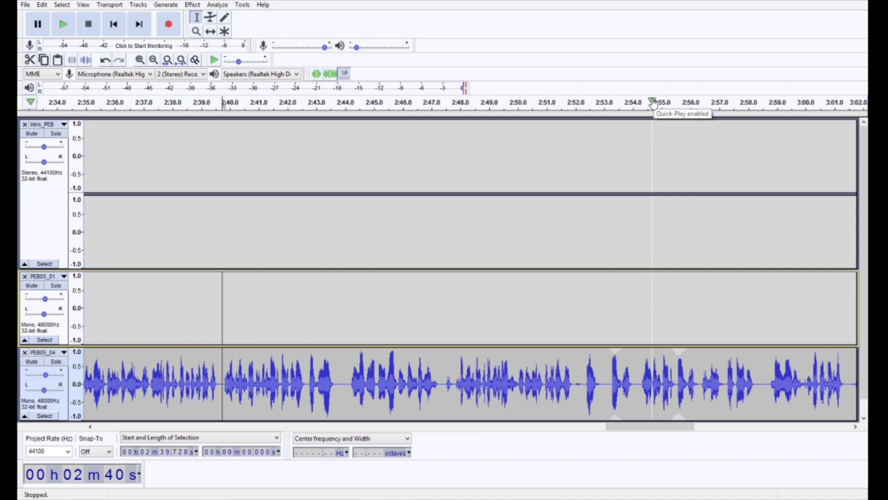
{"action": "left_click", "coordinate": [652, 100]}
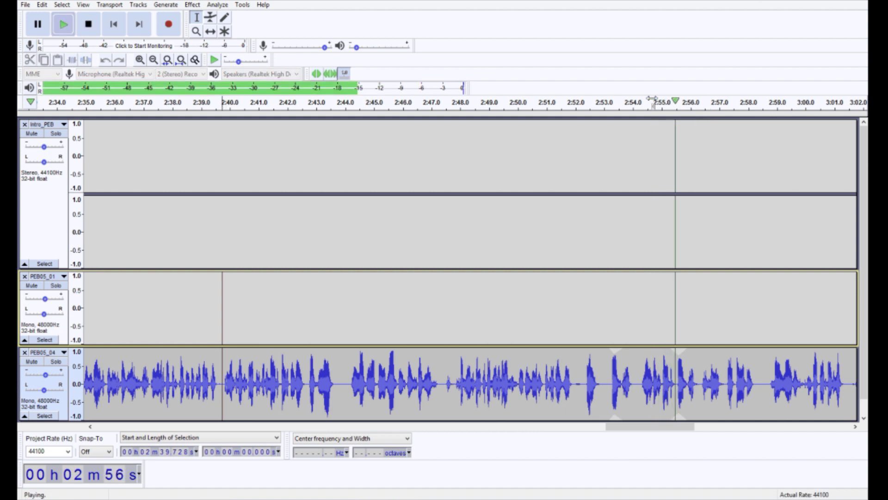
{"action": "key", "text": "space"}
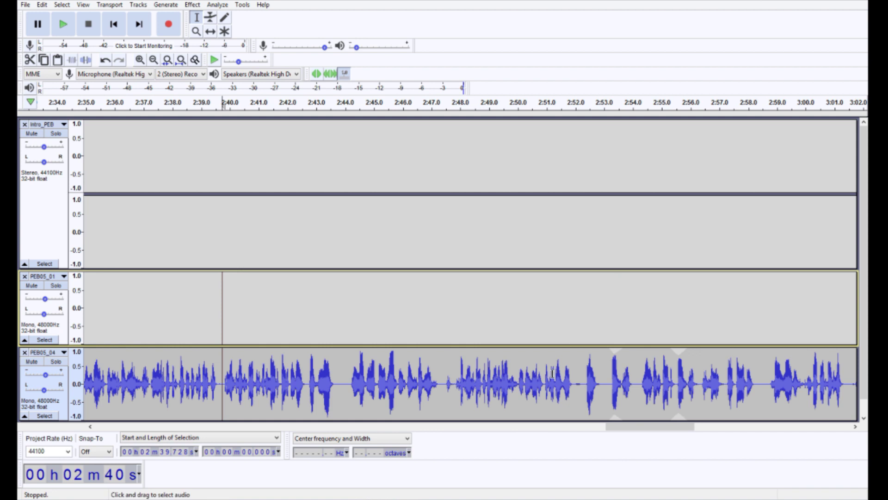
Step: Delete the pause in PEB05_04 from about 2:52.0 to 2:52.2
{"action": "left_click_drag", "start_coordinate": [579, 384], "coordinate": [578, 396]}
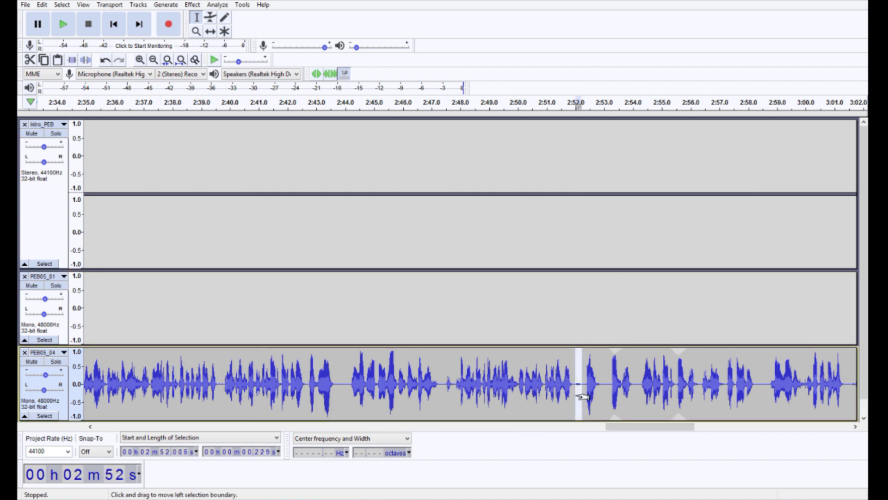
{"action": "left_click", "coordinate": [568, 398]}
{"action": "left_click_drag", "start_coordinate": [630, 430], "coordinate": [428, 432]}
{"action": "scroll", "coordinate": [446, 382], "scroll_direction": "down", "scroll_amount": 3}
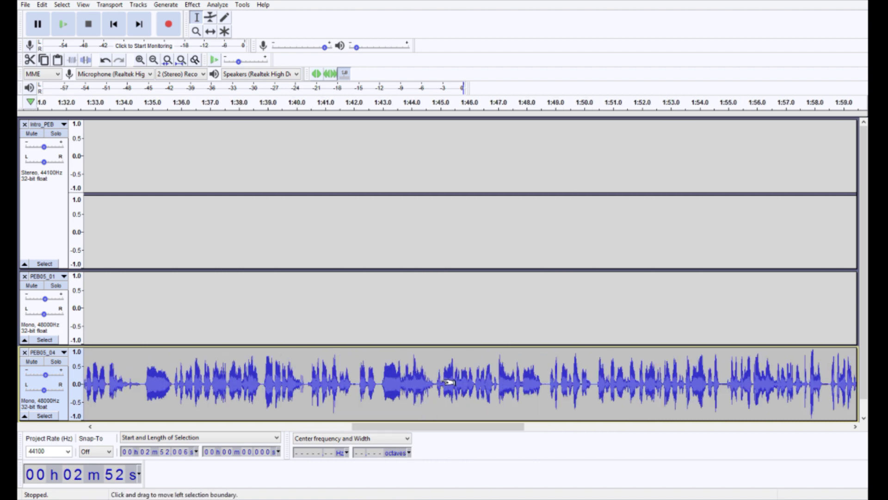
{"action": "scroll", "coordinate": [448, 382], "scroll_direction": "down", "scroll_amount": 2}
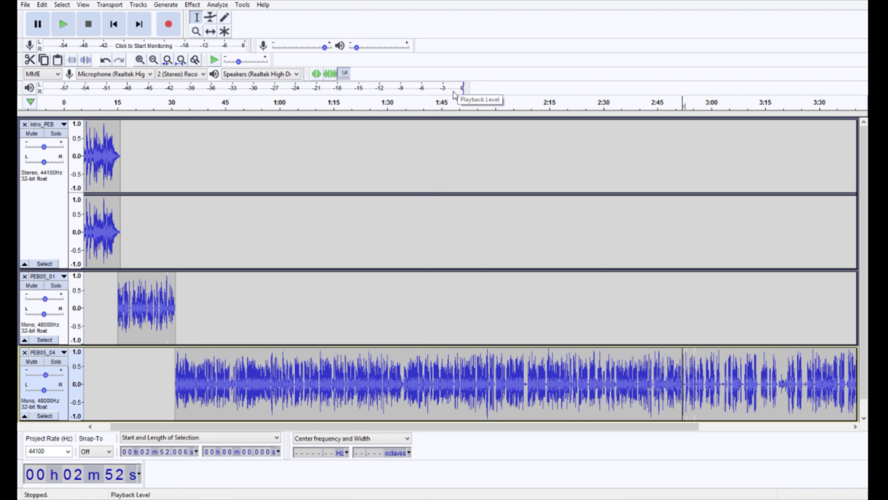
Step: Import the audio file PEB05_07.mp3 from the Audios MP3 folder into the project
{"action": "left_click_drag", "start_coordinate": [404, 426], "coordinate": [479, 432]}
{"action": "left_click", "coordinate": [25, 4]}
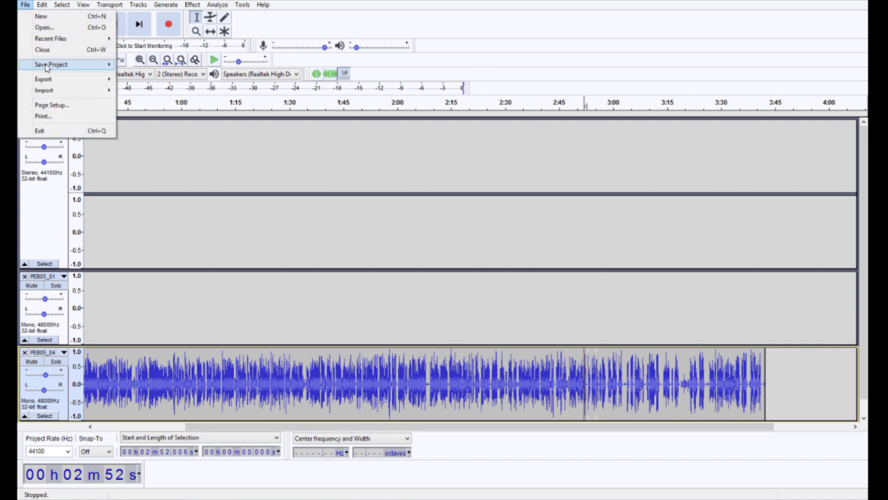
{"action": "mouse_move", "coordinate": [65, 72]}
{"action": "mouse_move", "coordinate": [63, 91]}
{"action": "left_click", "coordinate": [123, 89]}
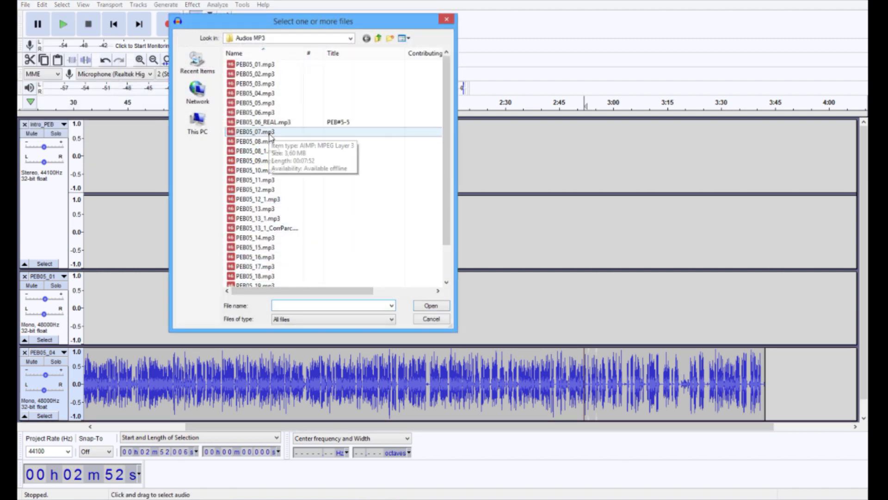
{"action": "double_click", "coordinate": [273, 134]}
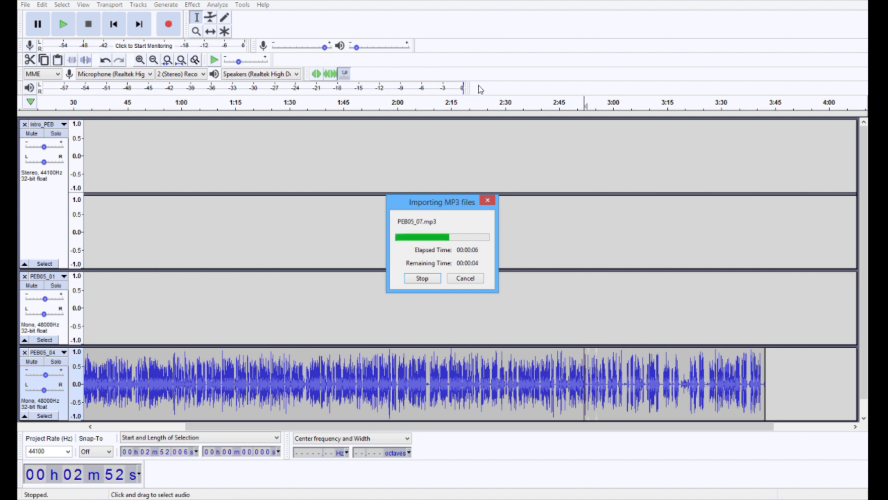
{"action": "left_click", "coordinate": [476, 277]}
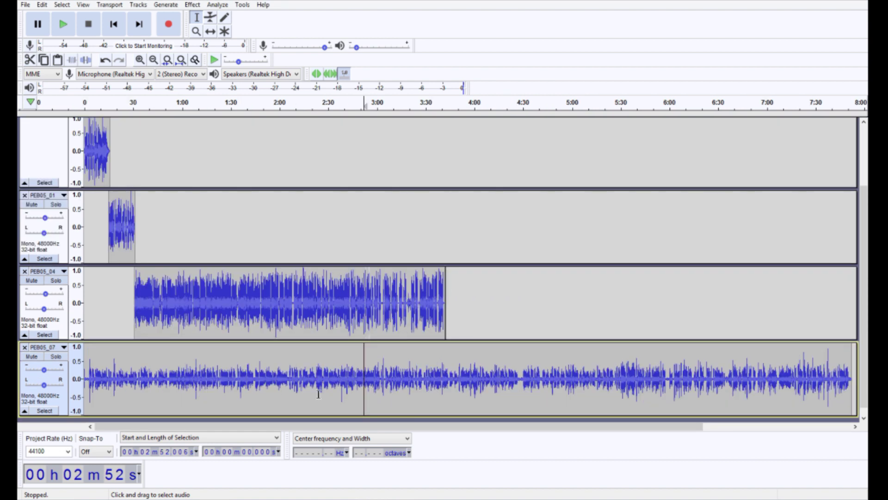
Step: Shift the PEB05_07 clip in time so it starts at about 3:39, near the end of PEB05_04
{"action": "key", "text": "F5"}
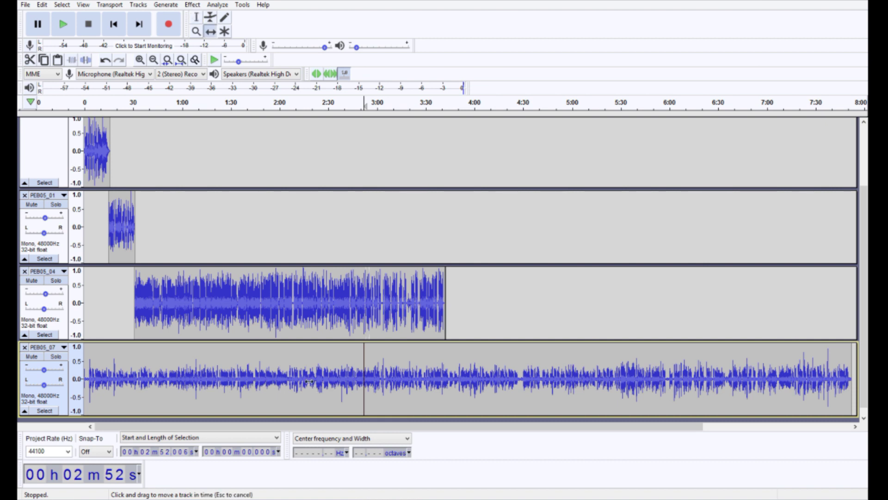
{"action": "left_click_drag", "start_coordinate": [309, 381], "coordinate": [601, 368]}
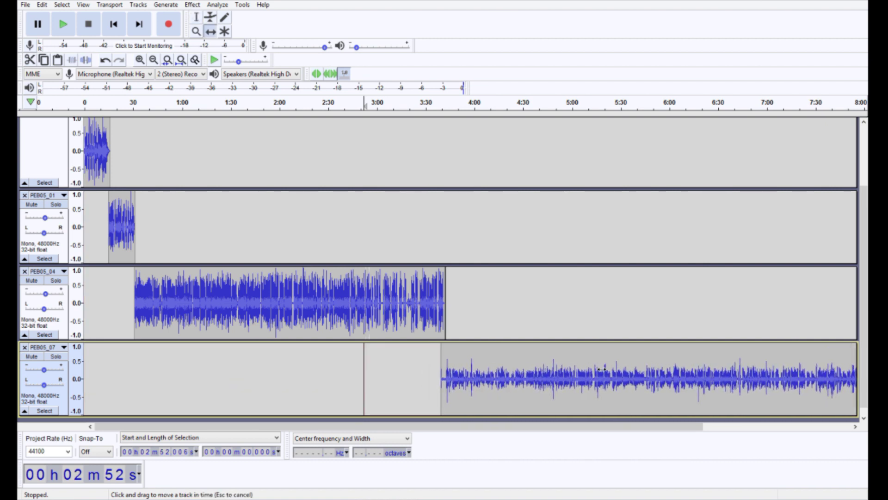
Step: Import the audio file Topic_Transition1.mp3 from the Audios folder inside PEB into the project
{"action": "left_click", "coordinate": [26, 5]}
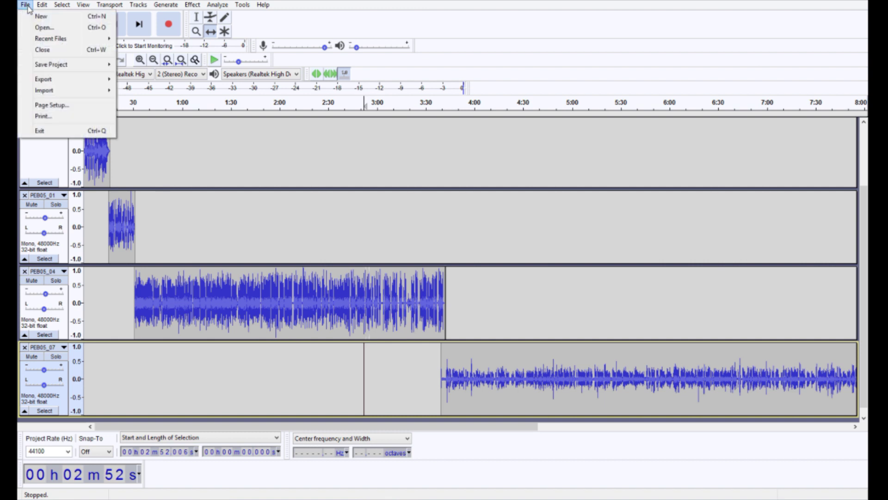
{"action": "mouse_move", "coordinate": [81, 92]}
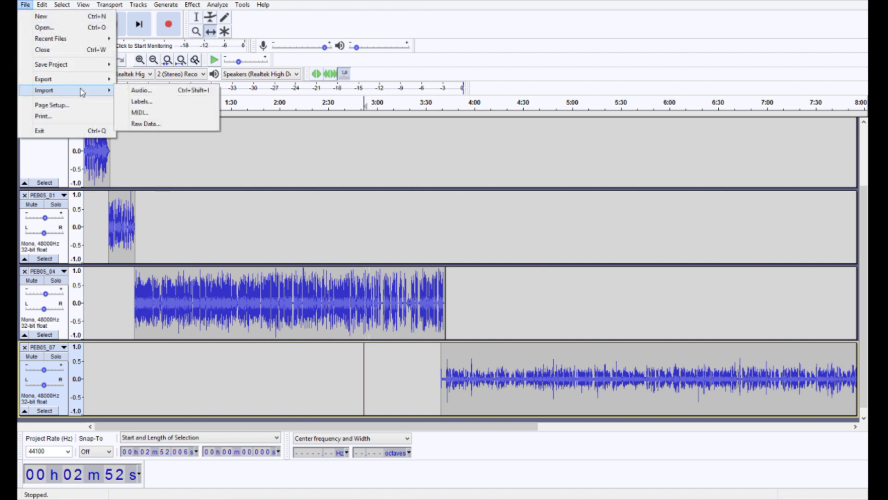
{"action": "left_click", "coordinate": [121, 90]}
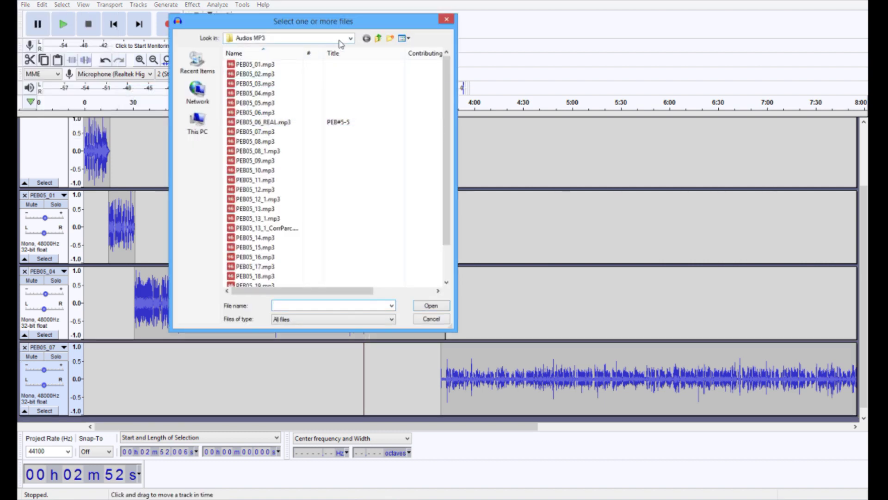
{"action": "left_click", "coordinate": [379, 38]}
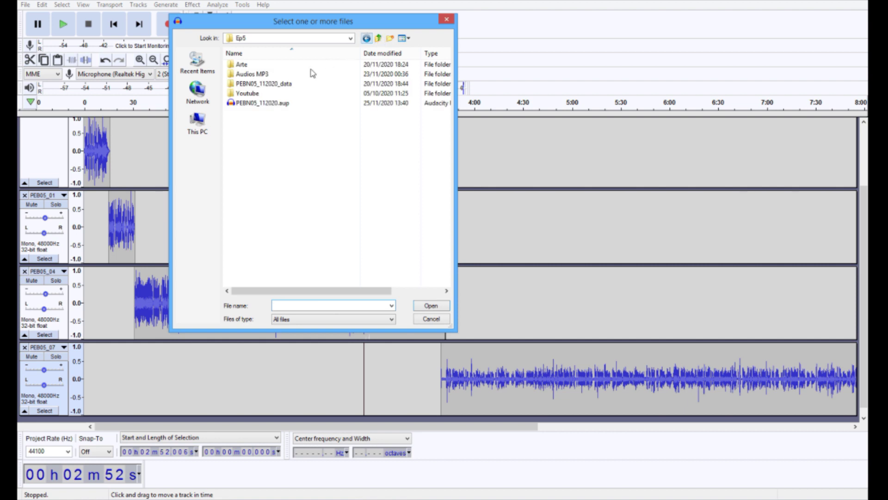
{"action": "left_click", "coordinate": [377, 38]}
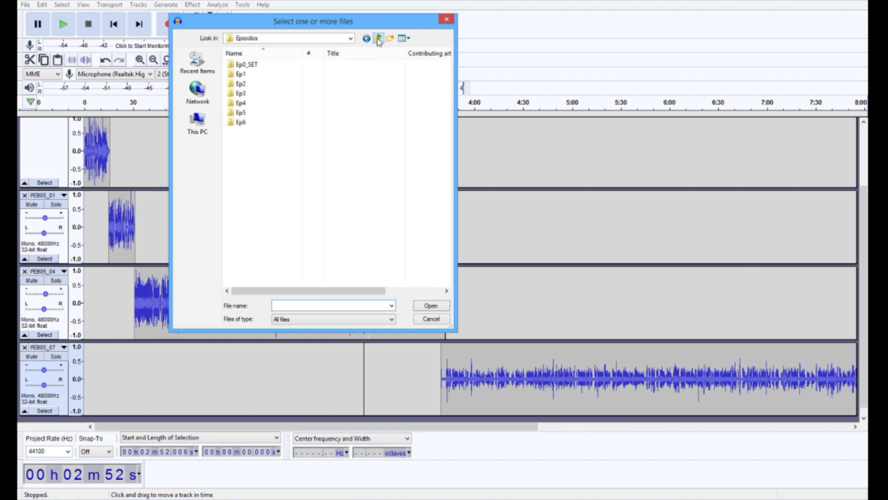
{"action": "left_click", "coordinate": [377, 38]}
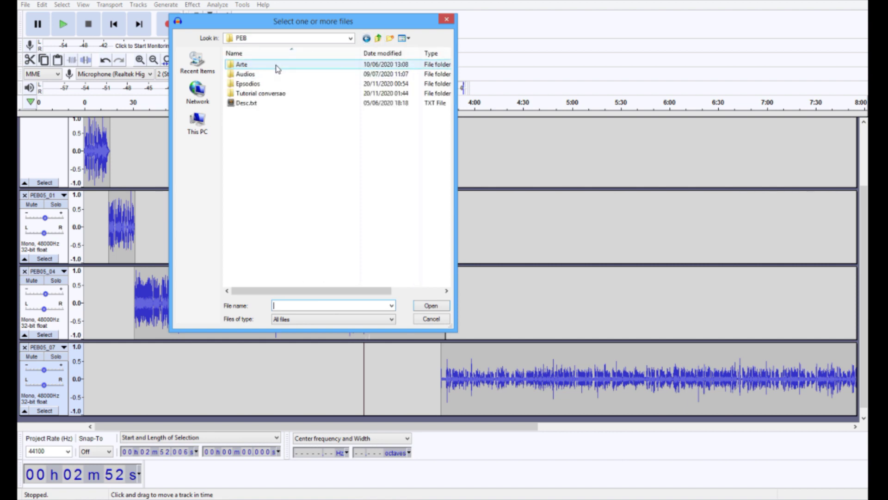
{"action": "double_click", "coordinate": [279, 64]}
{"action": "key", "text": "BackSpace"}
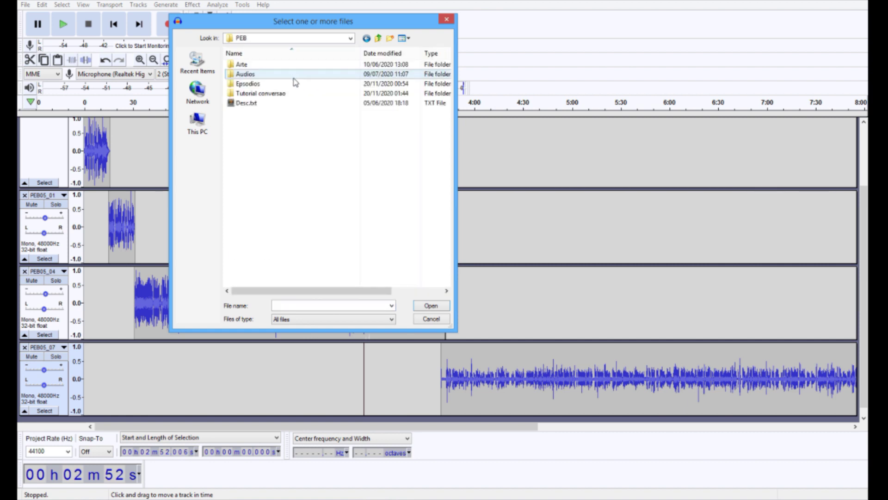
{"action": "double_click", "coordinate": [293, 75]}
{"action": "left_click", "coordinate": [269, 142]}
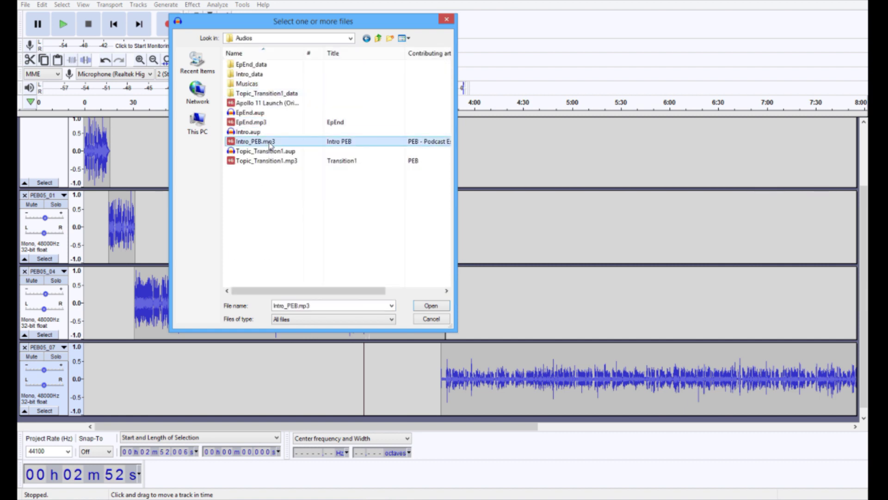
{"action": "left_click", "coordinate": [288, 162]}
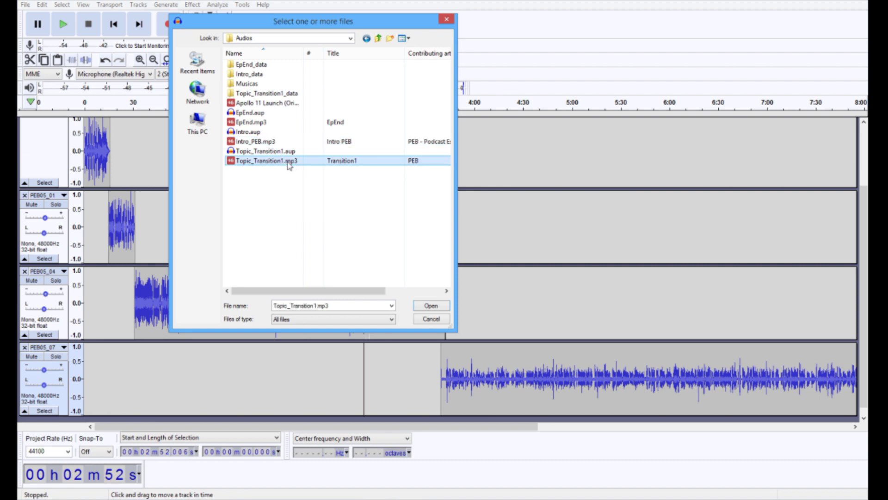
{"action": "double_click", "coordinate": [288, 161]}
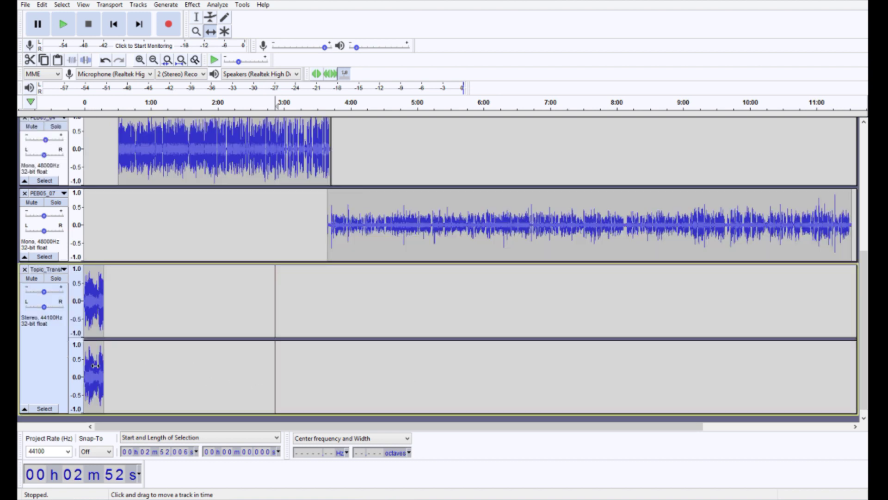
Step: Shift the Topic_Transition1 clip in time so it starts at about 11:31, slightly overlapping the end of PEB05_07
{"action": "left_click_drag", "start_coordinate": [101, 360], "coordinate": [845, 361]}
{"action": "left_click_drag", "start_coordinate": [634, 428], "coordinate": [719, 426]}
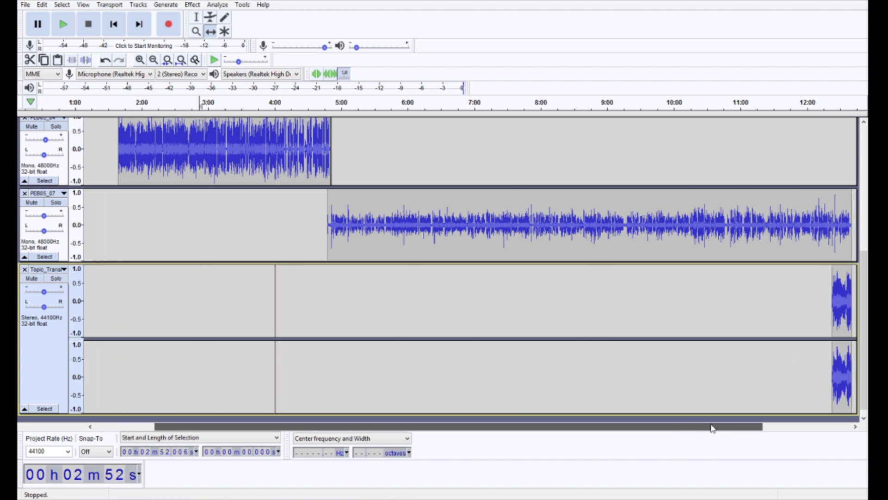
{"action": "mouse_move", "coordinate": [739, 372]}
{"action": "left_mouse_down"}
{"action": "mouse_move", "coordinate": [758, 372]}
{"action": "mouse_move", "coordinate": [742, 370]}
{"action": "left_mouse_up"}
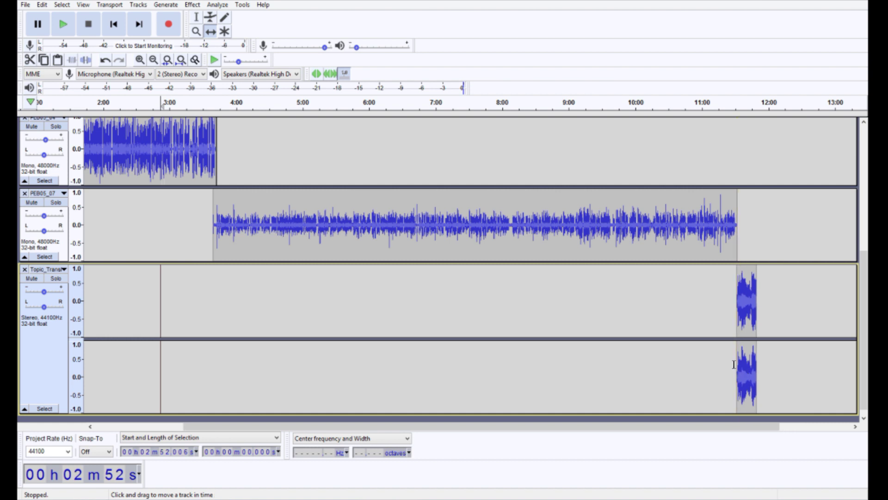
{"action": "key", "text": "F1"}
{"action": "scroll", "coordinate": [736, 366], "scroll_direction": "up", "scroll_amount": 3}
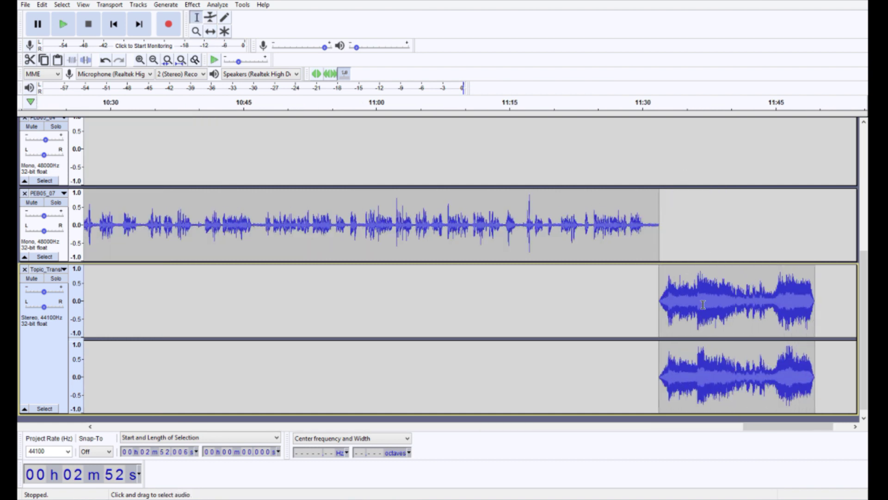
{"action": "key", "text": "F5"}
{"action": "left_click_drag", "start_coordinate": [698, 301], "coordinate": [692, 301]}
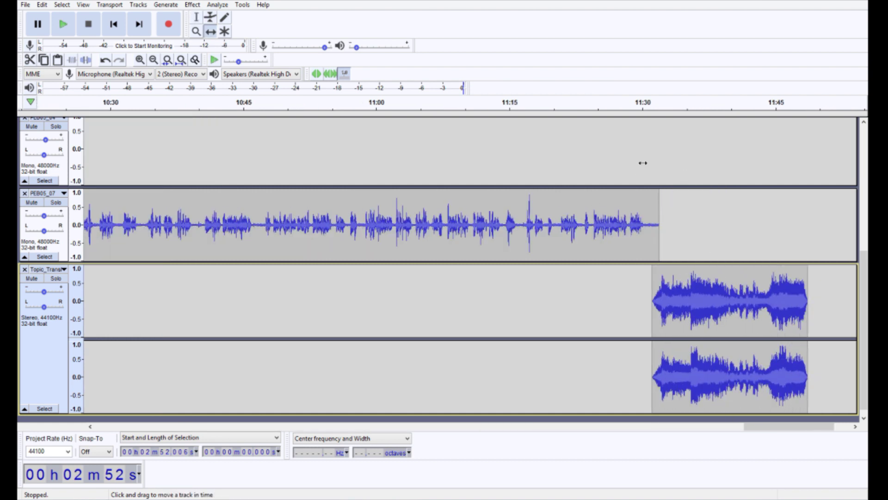
Step: Play the transition from PEB05_07 into Topic_Transition1 starting at about 11:29, and stop playback
{"action": "key", "text": "F1"}
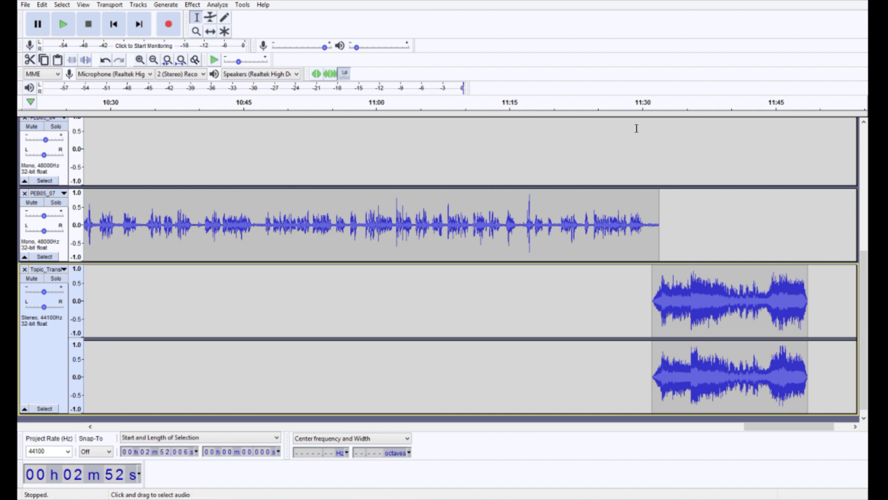
{"action": "left_click", "coordinate": [634, 104]}
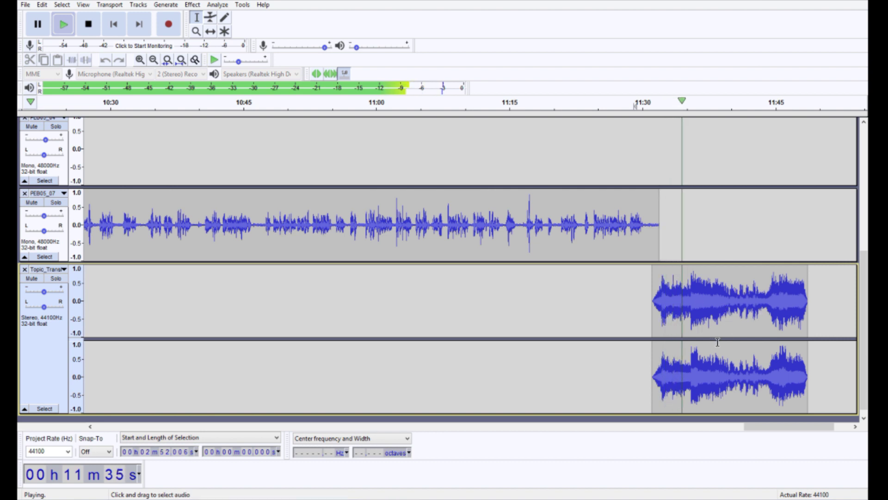
{"action": "left_click", "coordinate": [107, 103]}
{"action": "key", "text": "space"}
Step: Import the audio file EpEnd.mp3 from the Audios folder into the project
{"action": "left_click", "coordinate": [25, 4]}
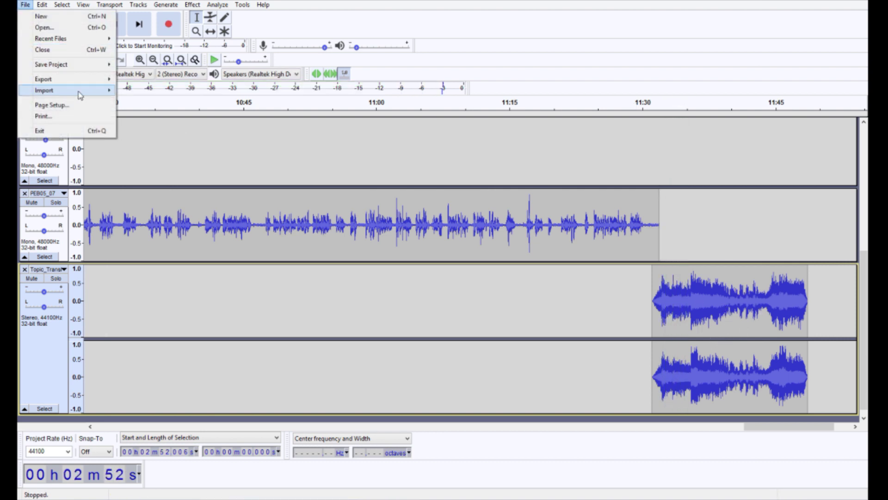
{"action": "mouse_move", "coordinate": [93, 90]}
{"action": "left_click", "coordinate": [140, 91]}
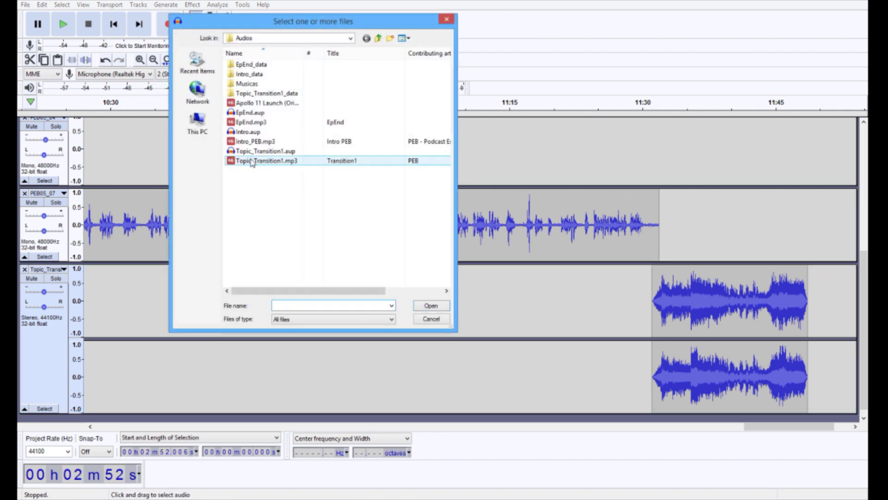
{"action": "double_click", "coordinate": [266, 123]}
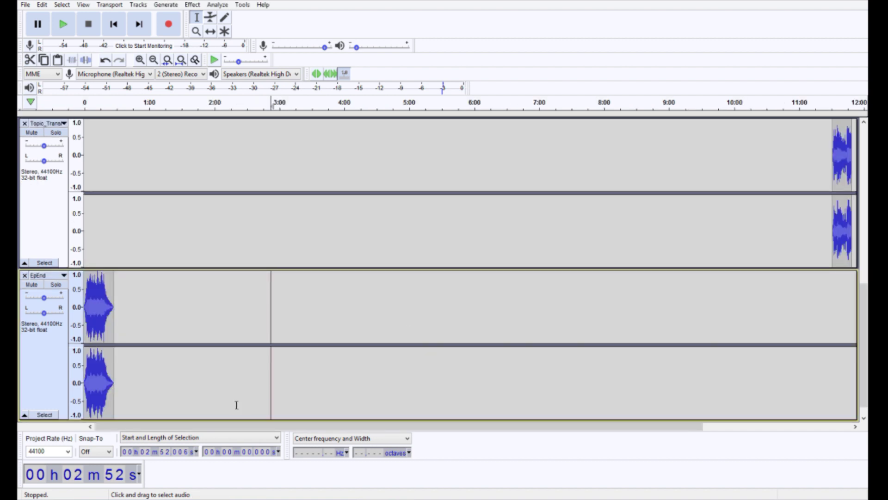
Step: Shift the EpEnd clip in time so it starts at about 11:48, right where the Topic_Transition1 clip ends
{"action": "key", "text": "F5"}
{"action": "left_click_drag", "start_coordinate": [202, 376], "coordinate": [854, 359]}
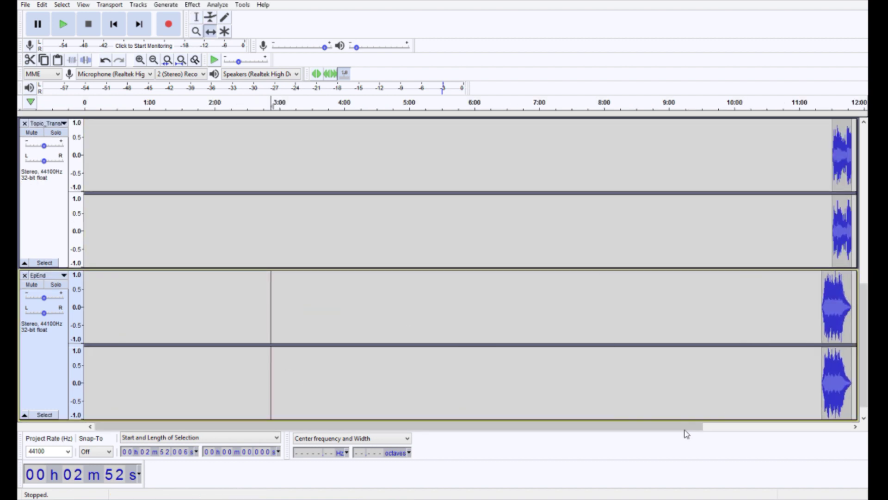
{"action": "left_click_drag", "start_coordinate": [686, 429], "coordinate": [830, 428]}
{"action": "scroll", "coordinate": [662, 358], "scroll_direction": "up", "scroll_amount": 3, "text": "ctrl"}
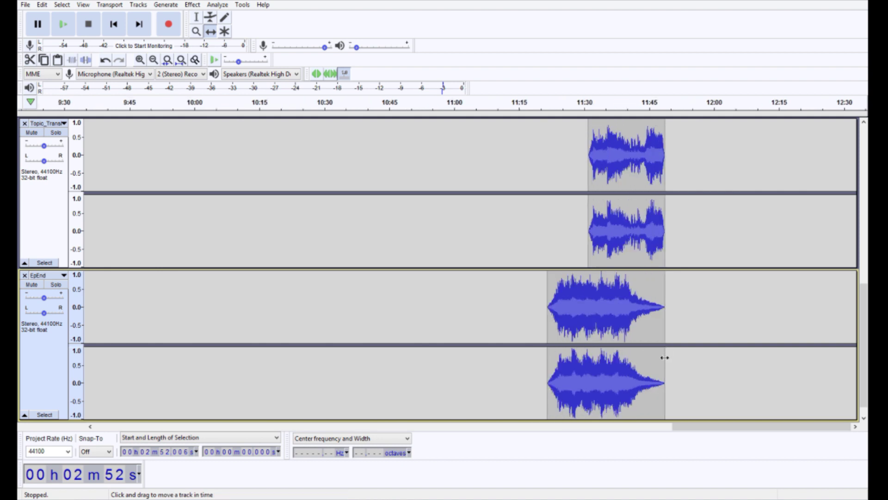
{"action": "left_click_drag", "start_coordinate": [534, 389], "coordinate": [763, 352]}
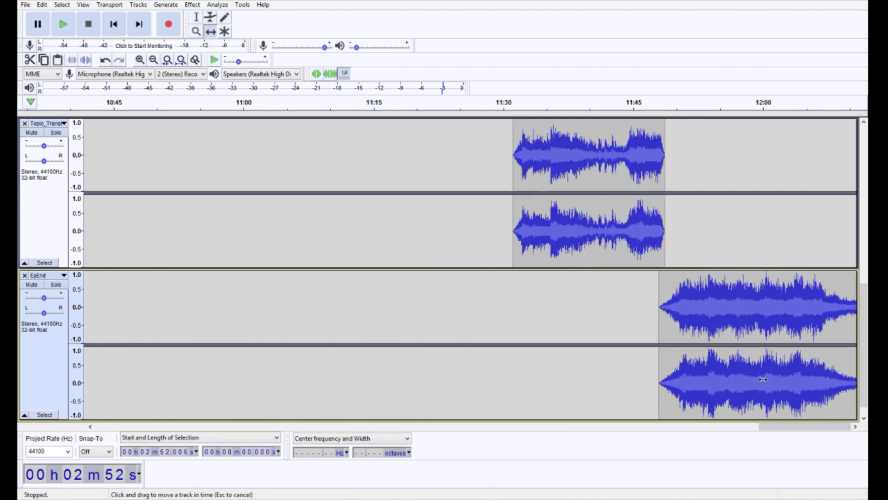
{"action": "mouse_move", "coordinate": [704, 300]}
{"action": "left_mouse_down"}
{"action": "mouse_move", "coordinate": [726, 304]}
{"action": "mouse_move", "coordinate": [702, 308]}
{"action": "left_mouse_up"}
{"action": "key", "text": "F1"}
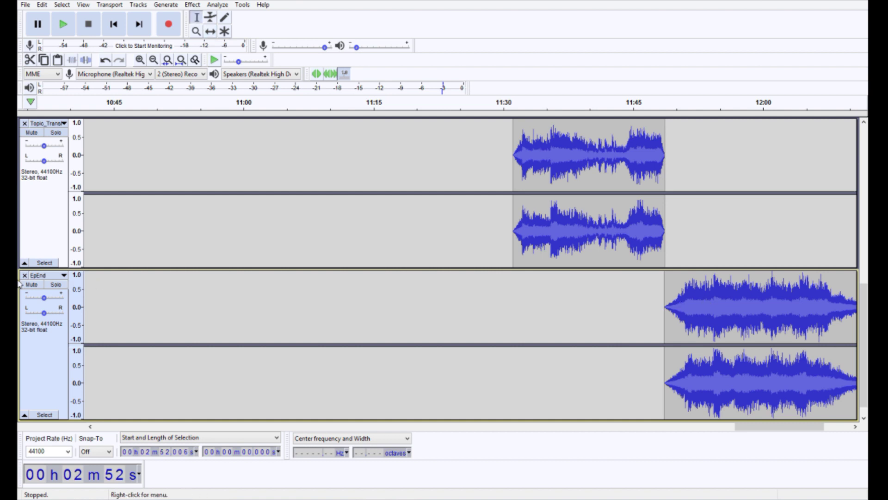
Step: Collapse the PEB05_01, PEB05_04, PEB05_07, Topic_Transition1 and EpEnd tracks, leaving the Intro_PEB track expanded
{"action": "scroll", "coordinate": [248, 220], "scroll_direction": "up", "scroll_amount": 5}
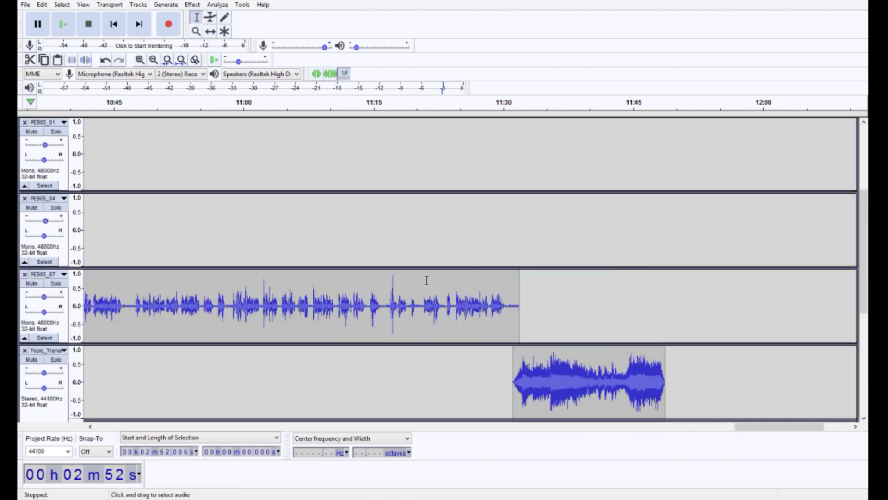
{"action": "scroll", "coordinate": [264, 279], "scroll_direction": "down", "scroll_amount": 1}
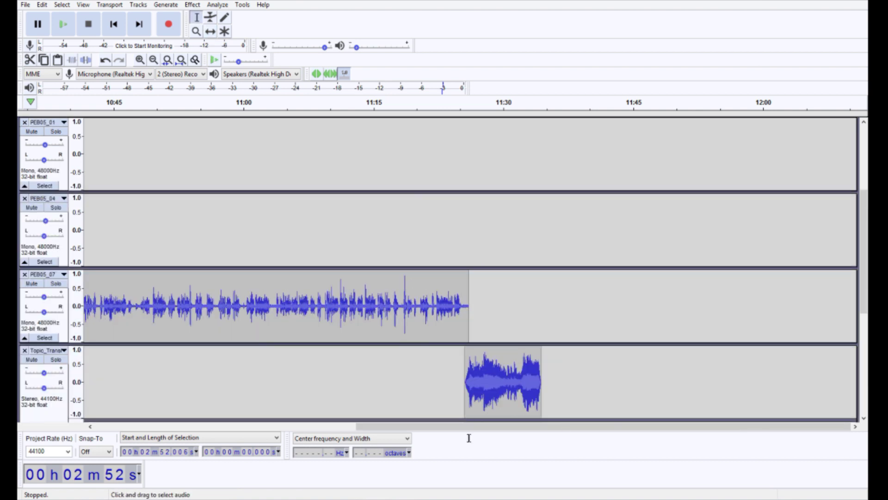
{"action": "key", "text": "ctrl+f"}
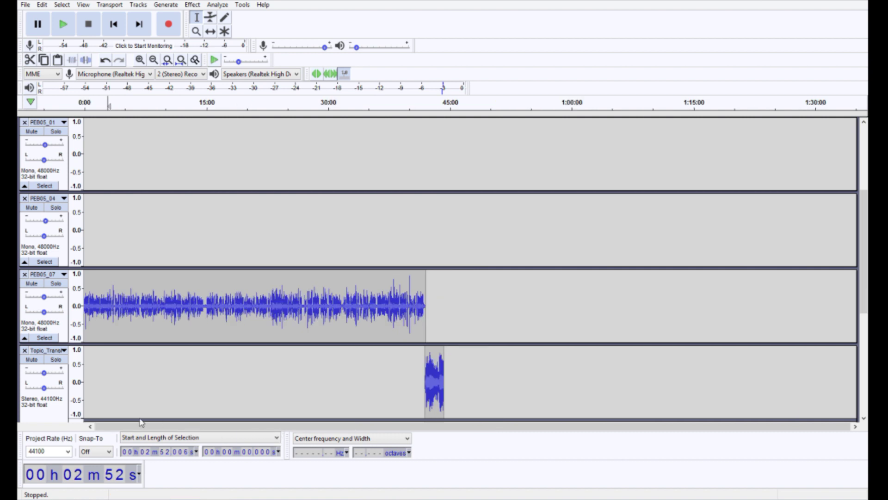
{"action": "scroll", "coordinate": [139, 317], "scroll_direction": "up", "scroll_amount": 1}
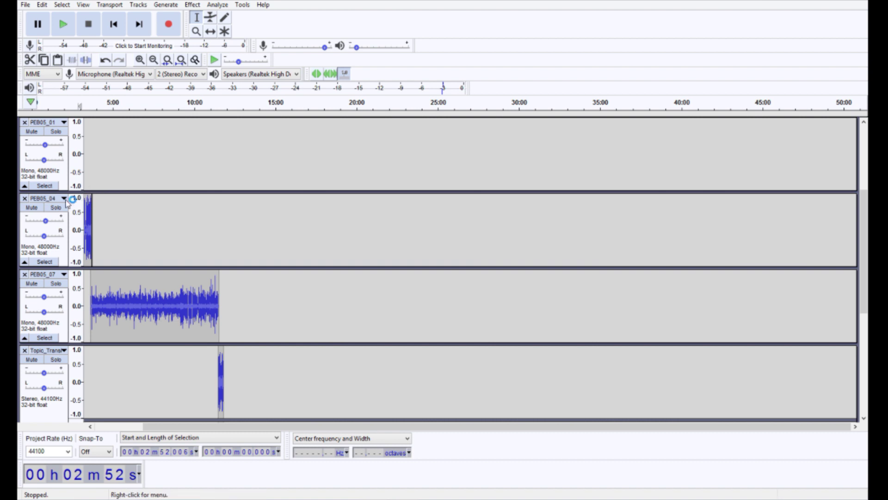
{"action": "left_click", "coordinate": [25, 185]}
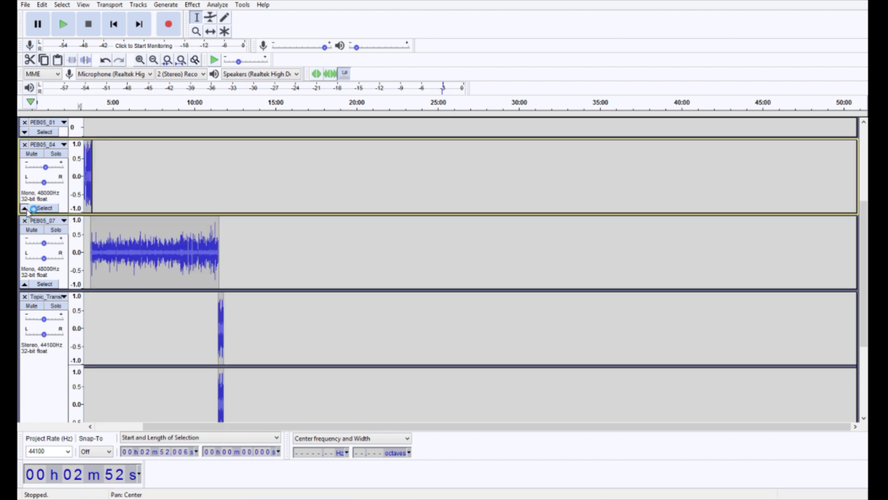
{"action": "left_click", "coordinate": [25, 208]}
{"action": "left_click", "coordinate": [24, 230]}
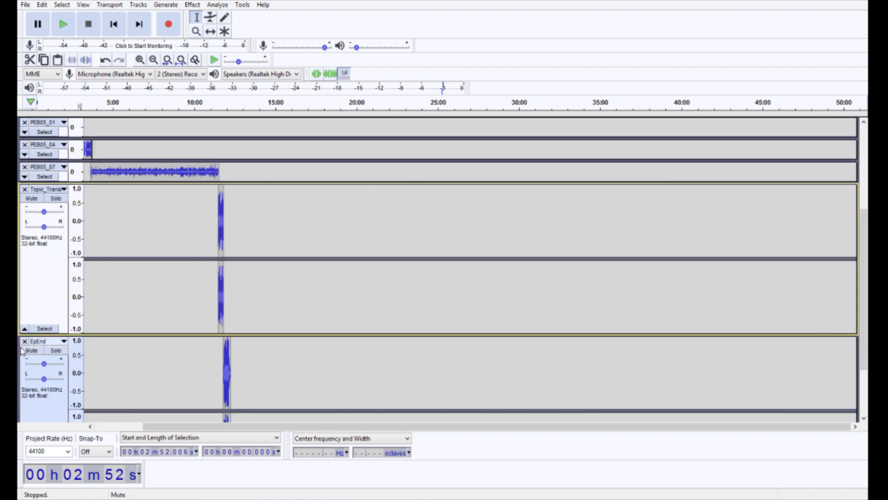
{"action": "left_click", "coordinate": [25, 329]}
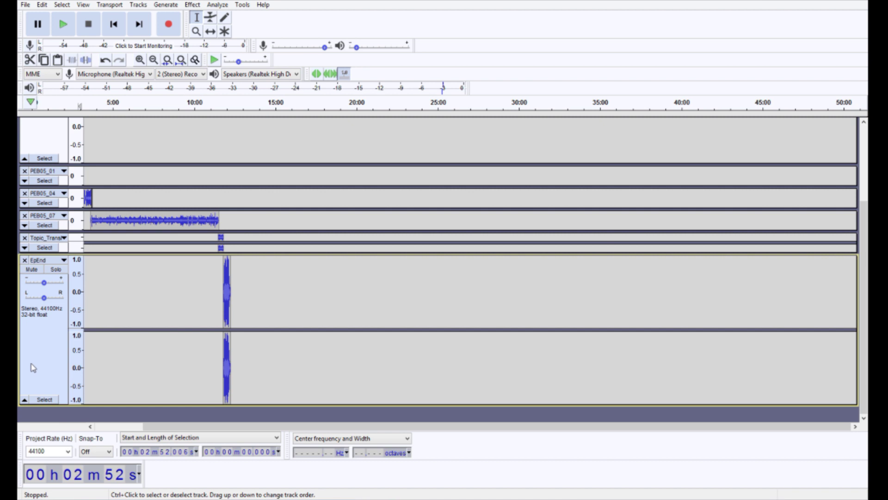
{"action": "left_click", "coordinate": [25, 401]}
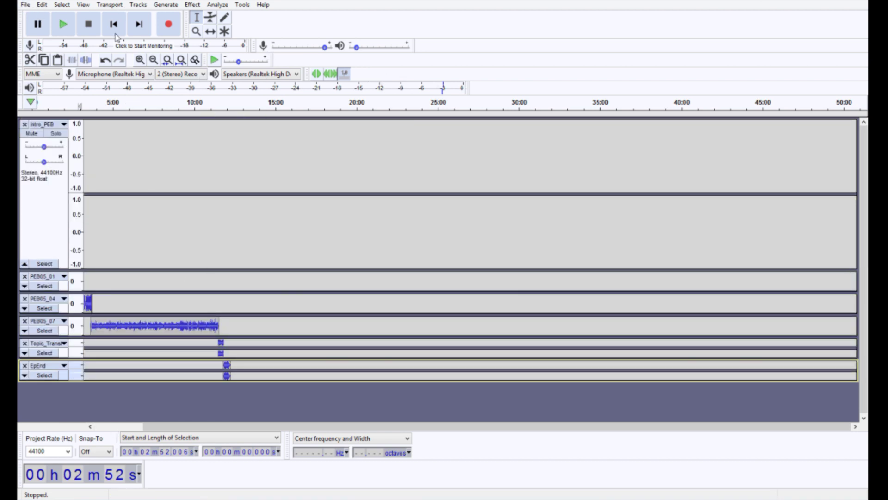
{"action": "left_click", "coordinate": [21, 8]}
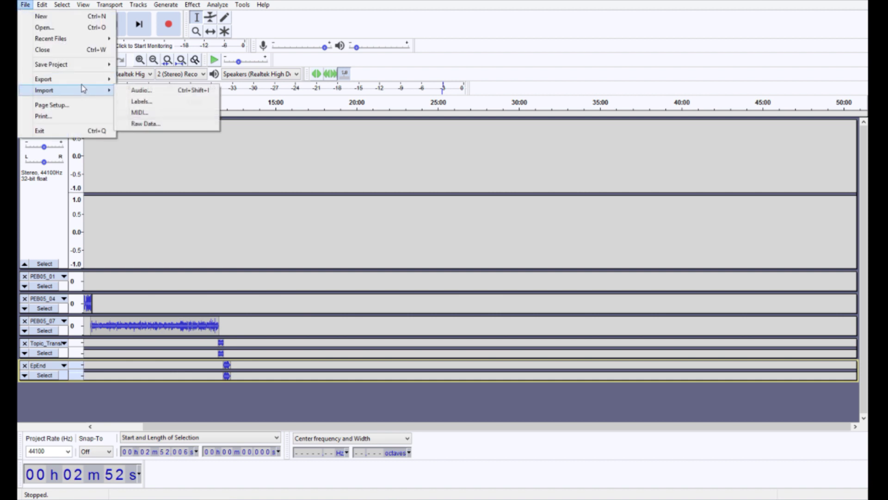
{"action": "mouse_move", "coordinate": [86, 86]}
{"action": "left_click", "coordinate": [133, 80]}
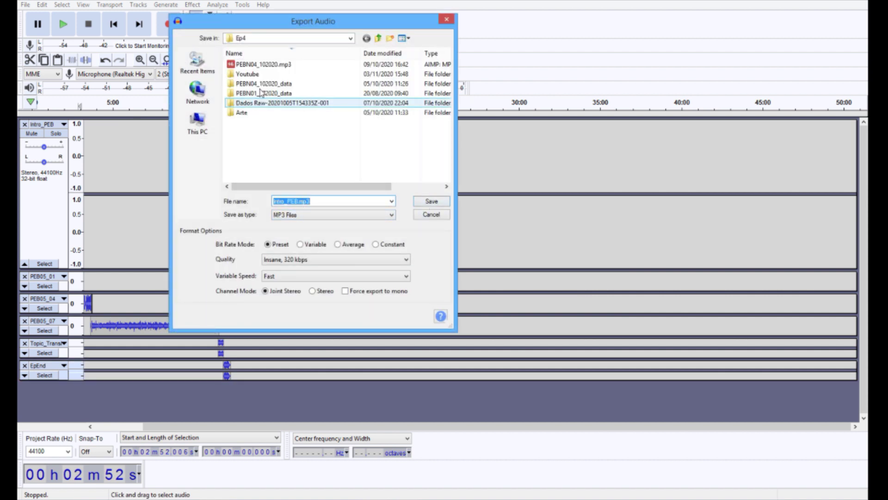
{"action": "left_click", "coordinate": [437, 202]}
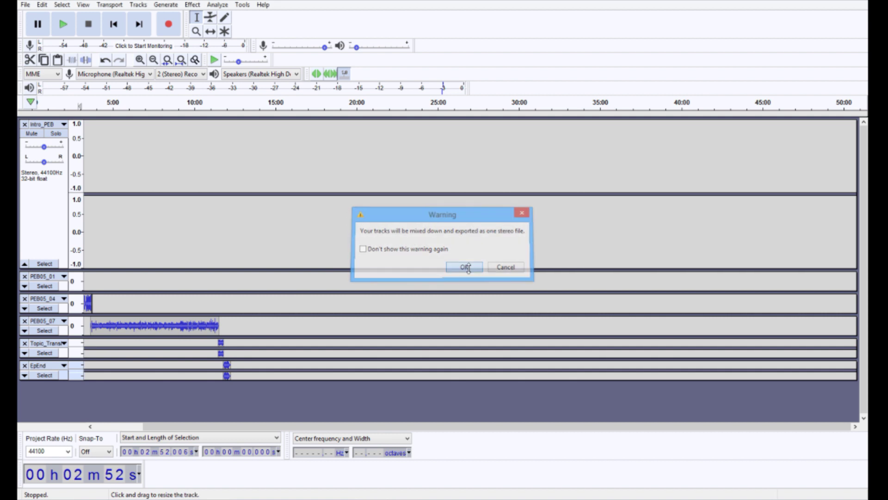
{"action": "left_click", "coordinate": [467, 269]}
{"action": "left_click", "coordinate": [356, 76]}
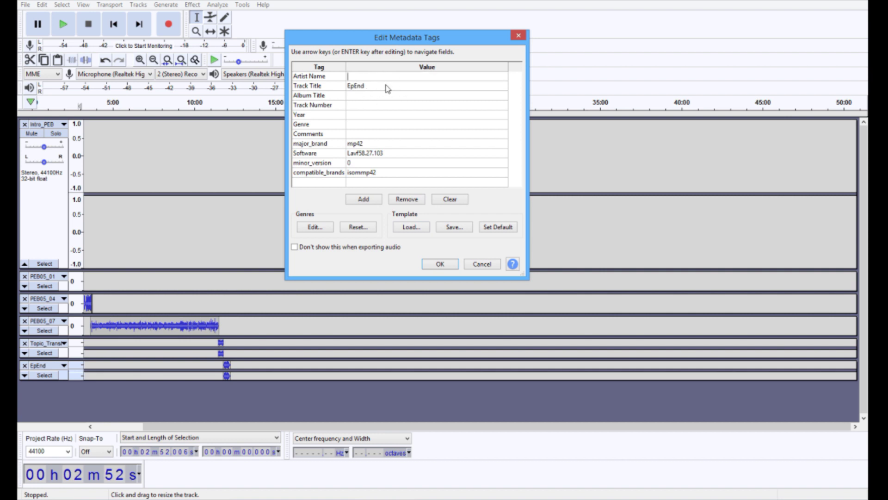
{"action": "left_click", "coordinate": [388, 89]}
{"action": "left_click", "coordinate": [366, 97]}
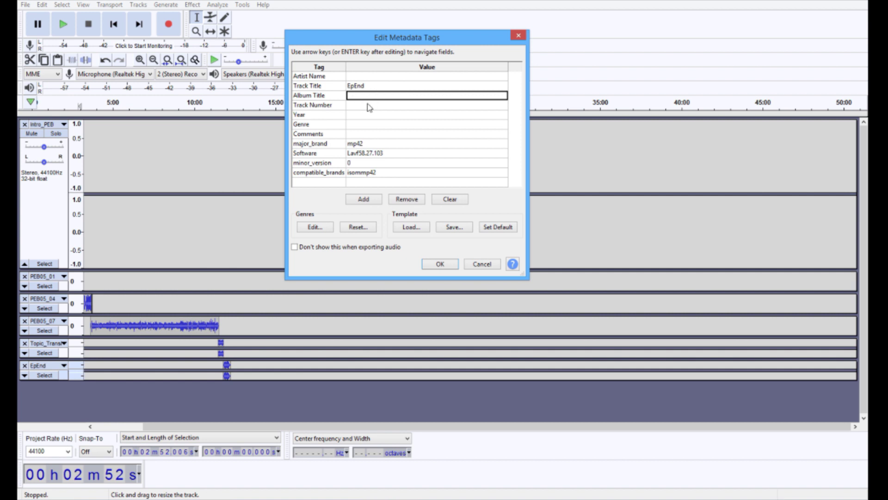
{"action": "left_click", "coordinate": [377, 124]}
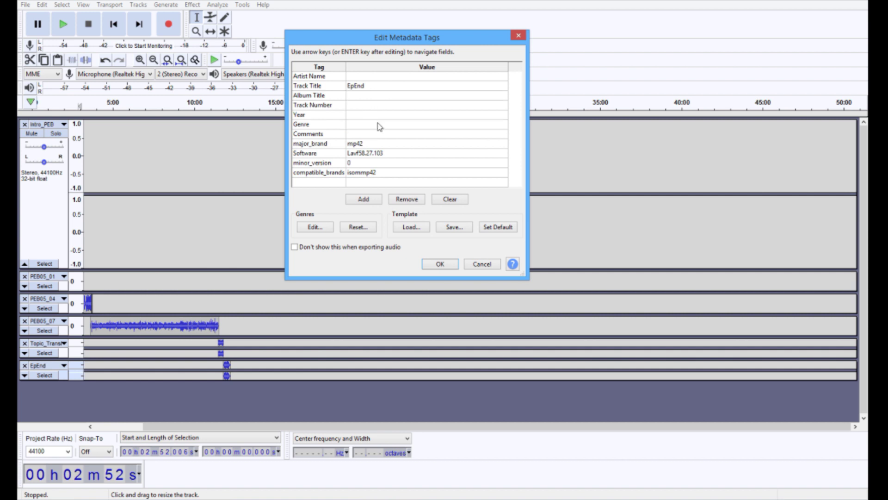
{"action": "left_click", "coordinate": [387, 135]}
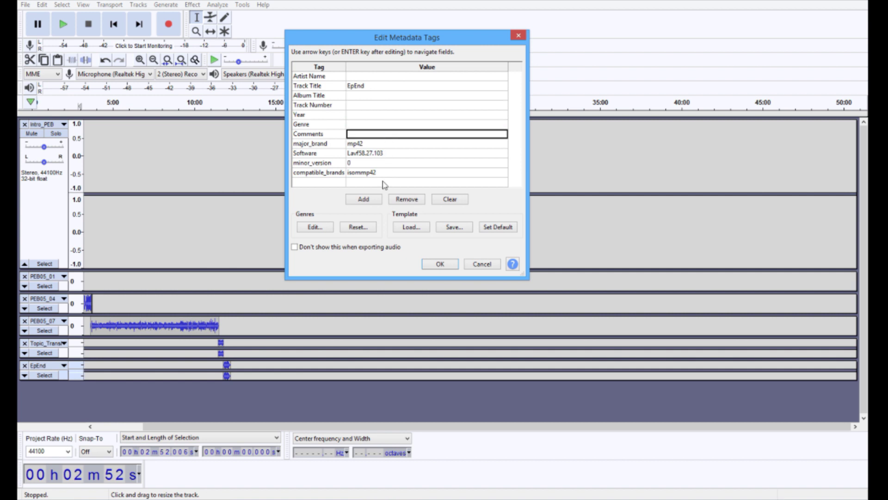
{"action": "left_click", "coordinate": [481, 266]}
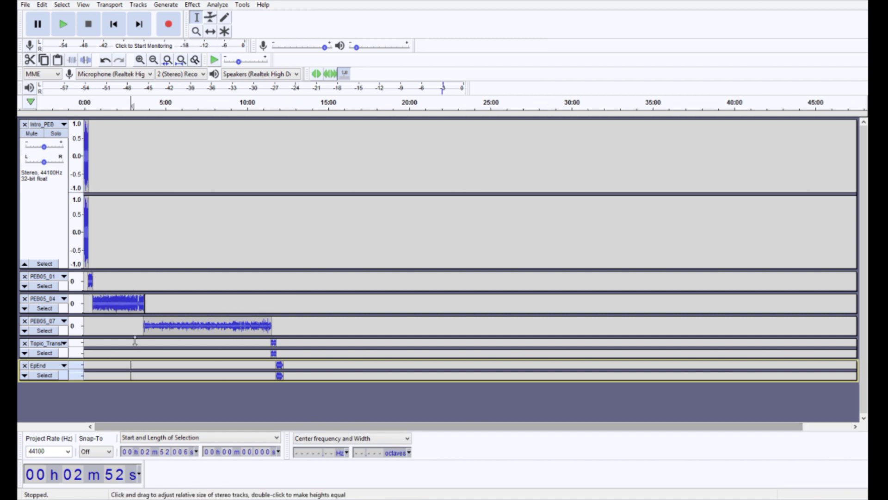
Step: Examine the junction where PEB05_04 ends and PEB05_07 begins, around 3:40
{"action": "scroll", "coordinate": [151, 340], "scroll_direction": "up", "scroll_amount": 4}
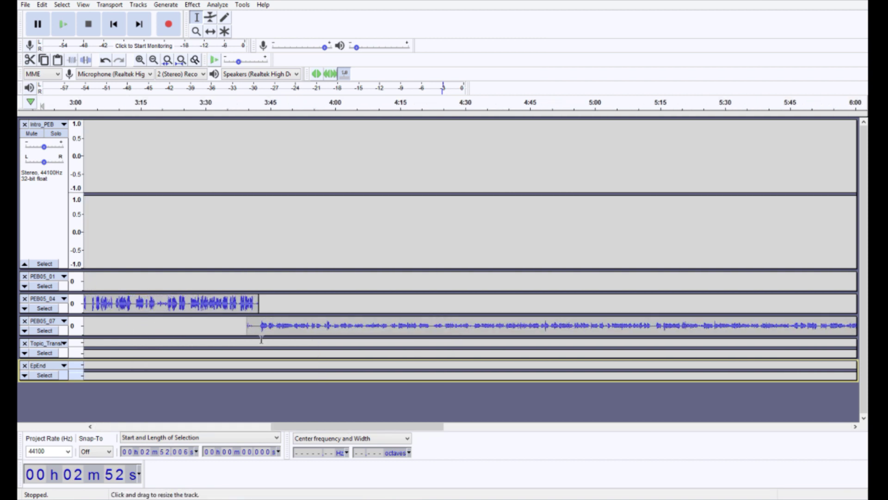